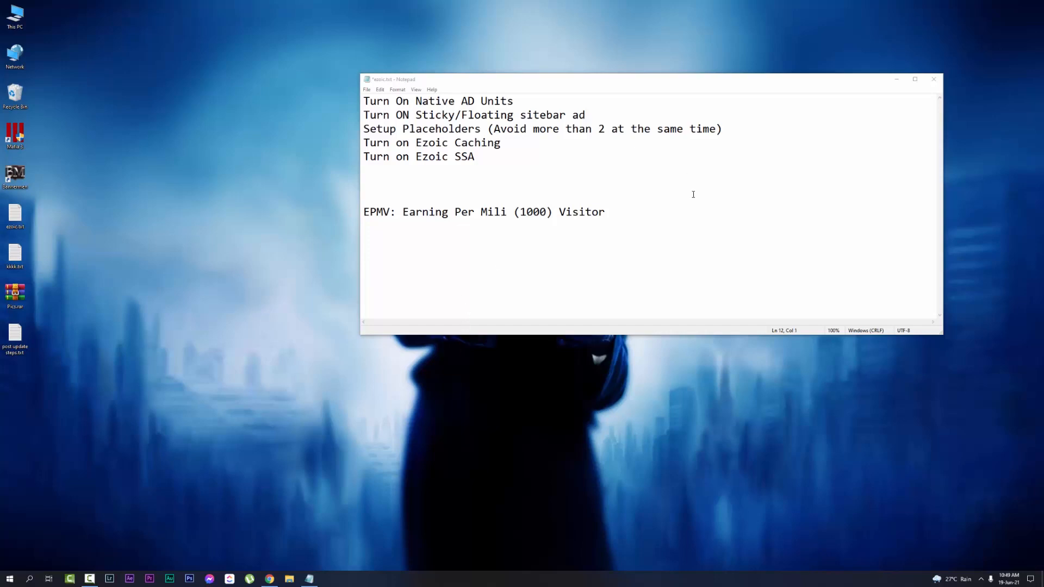
Step: Review the Ezoic setup checklist and the EPMV definition in the notes file
drag(469, 179, 363, 100)
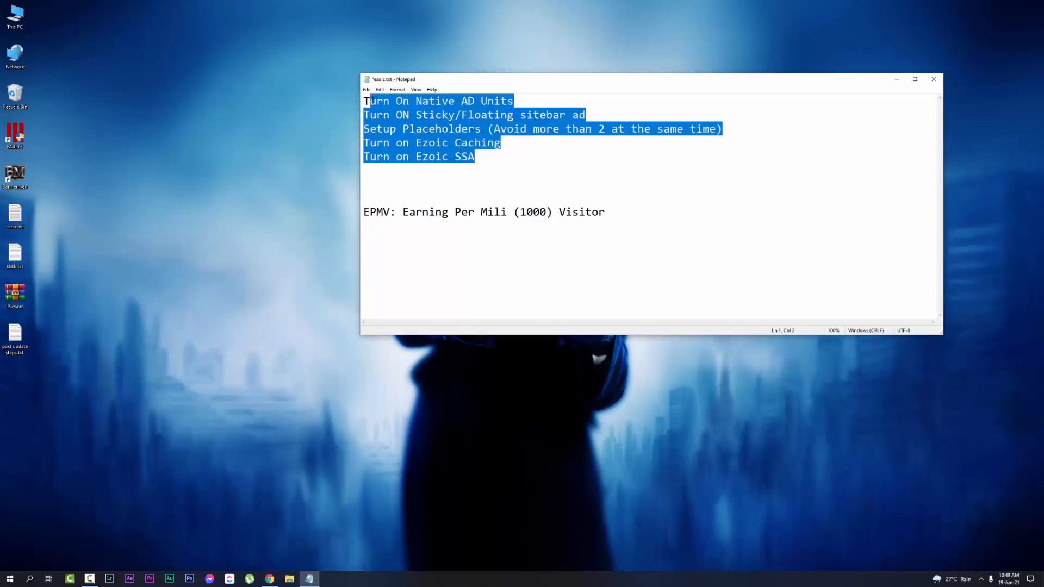
click(603, 158)
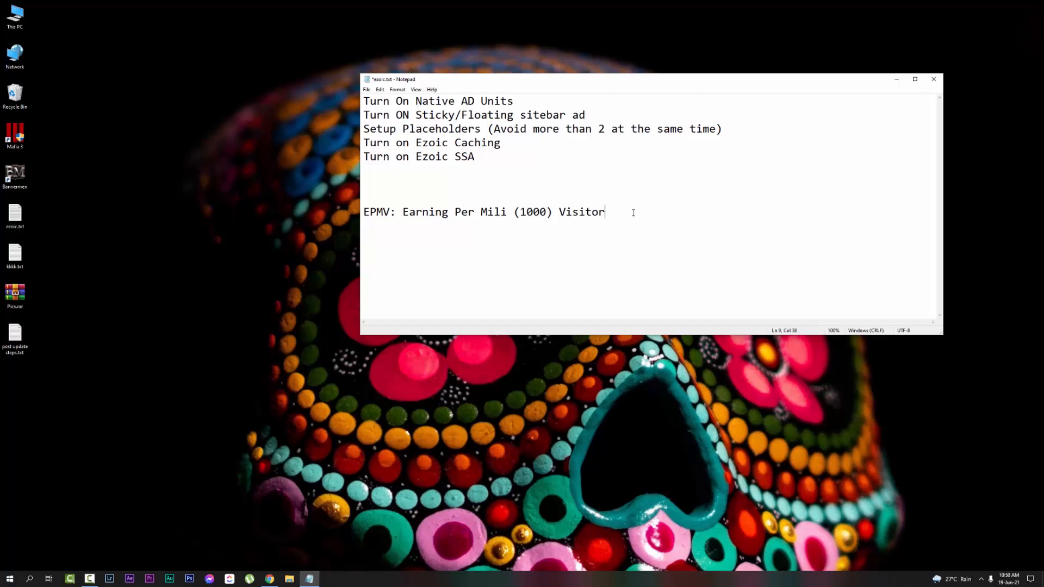
drag(633, 212, 403, 212)
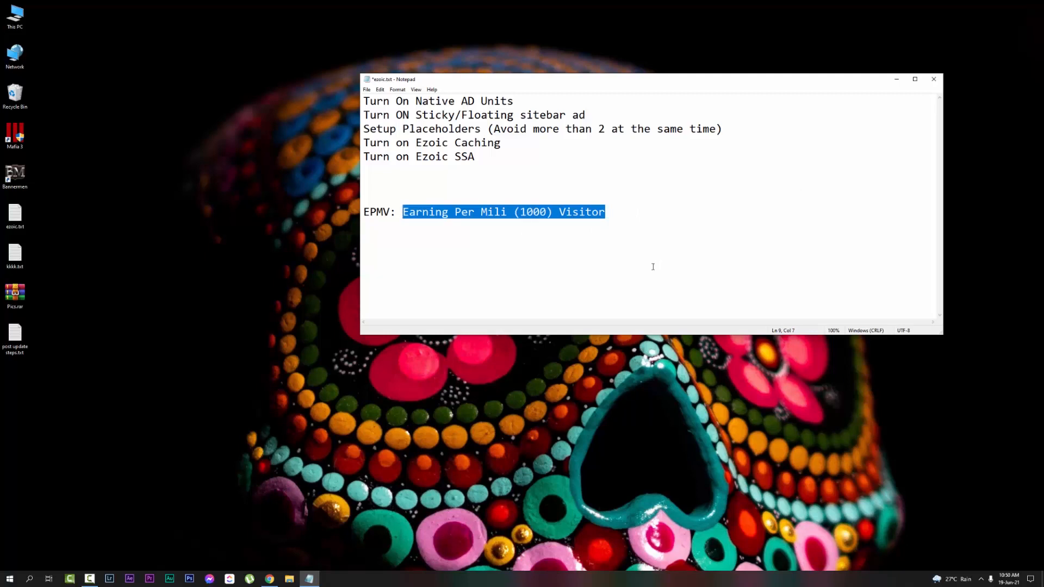
click(713, 241)
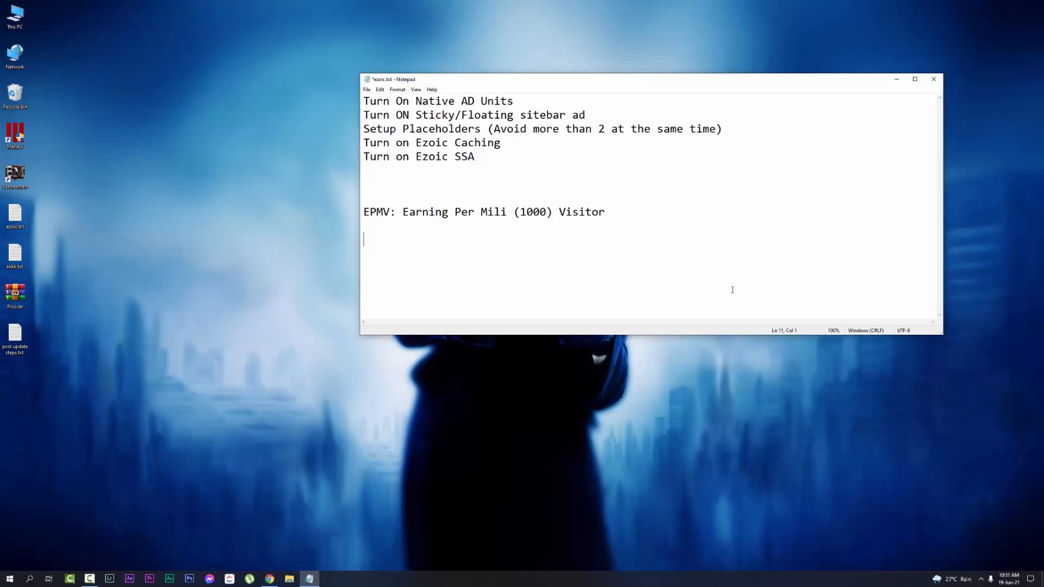
drag(606, 212, 371, 200)
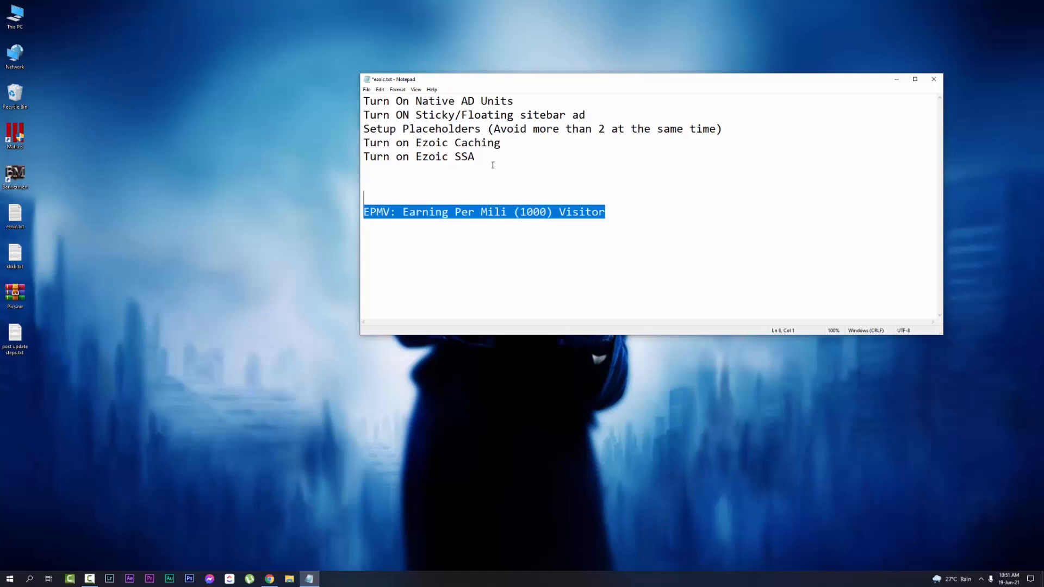
click(615, 215)
Step: Switch to the Ezoic dashboard in Chrome and look through the Monetization page from AdSense linking and Ad Tester placeholders to Native Ad Units
click(269, 578)
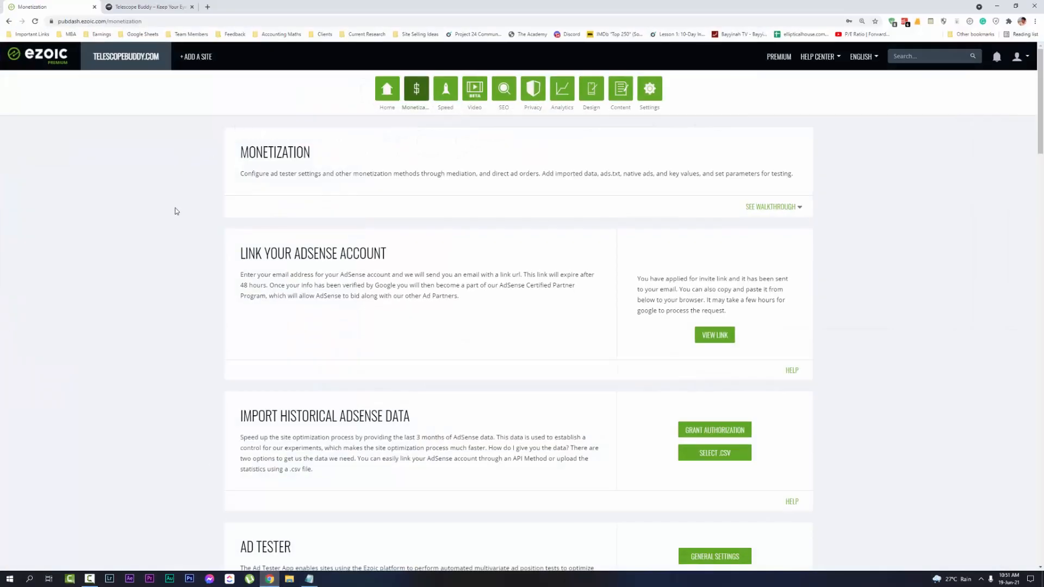
scroll(175, 210, down, 1)
scroll(174, 210, up, 1)
scroll(879, 250, down, 6)
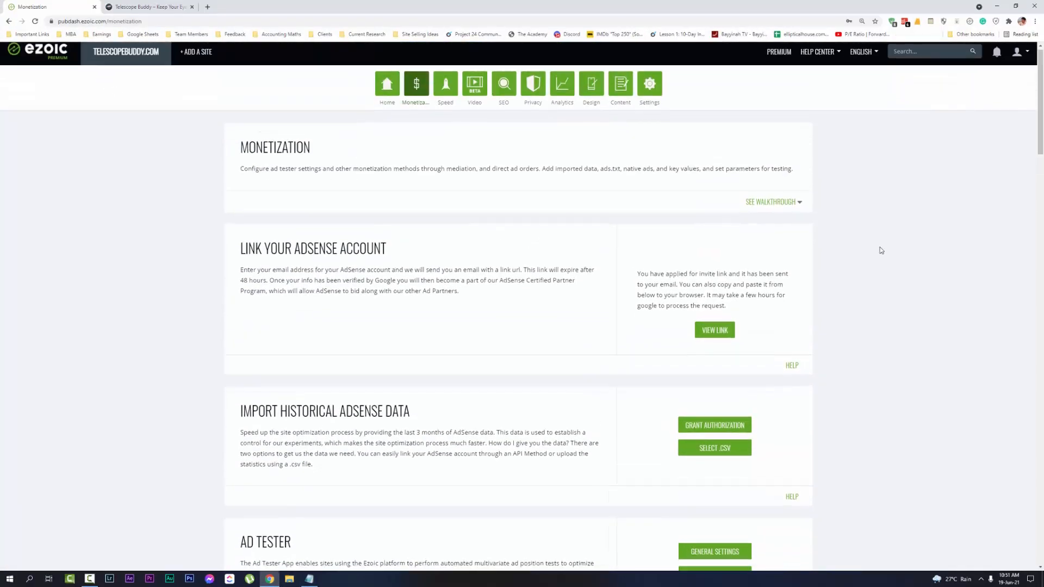
scroll(865, 255, up, 6)
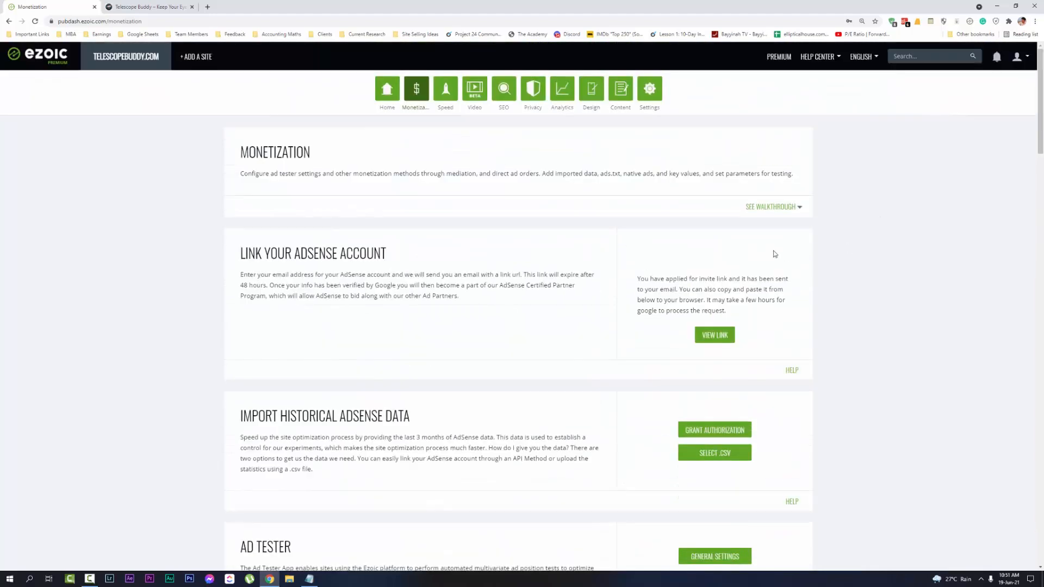
scroll(165, 249, down, 12)
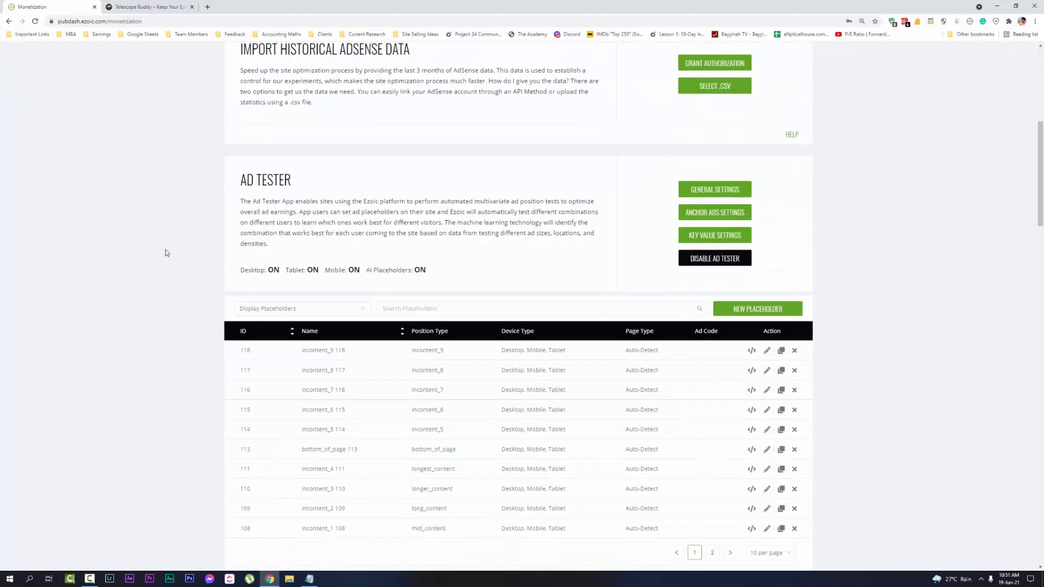
scroll(169, 253, down, 4)
scroll(170, 252, up, 5)
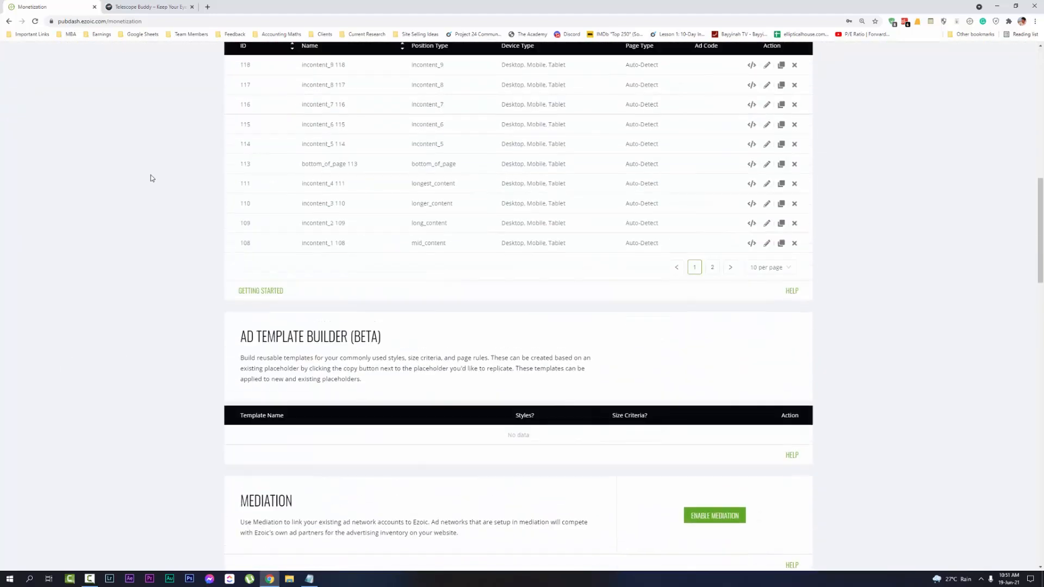
scroll(940, 261, up, 2)
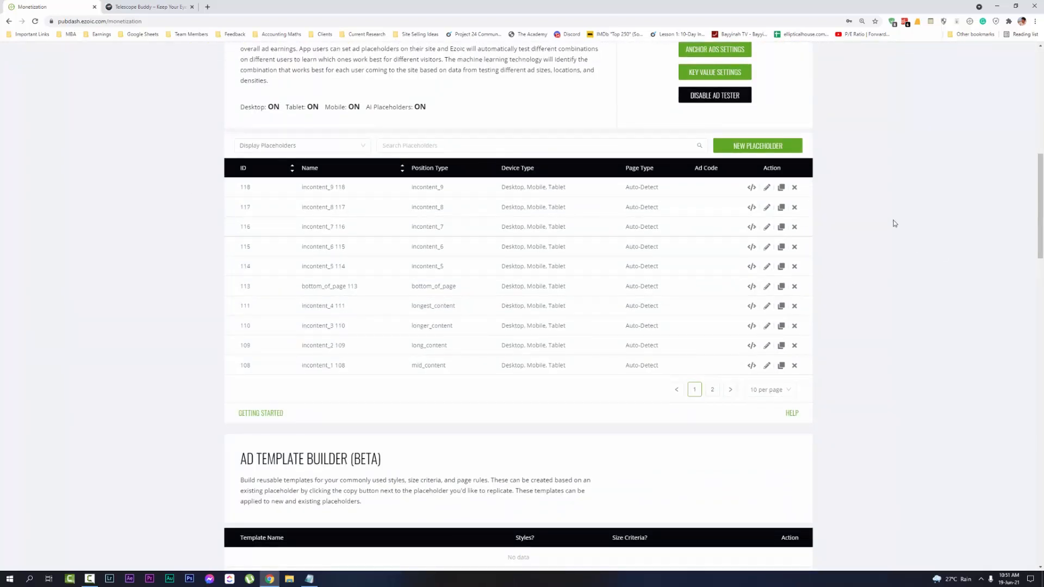
scroll(868, 290, down, 4)
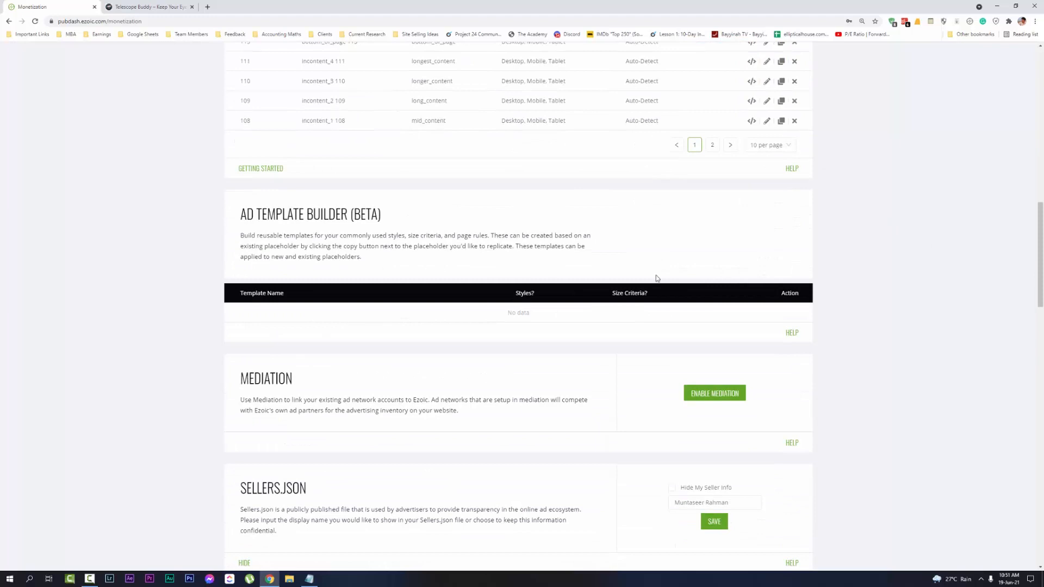
click(308, 580)
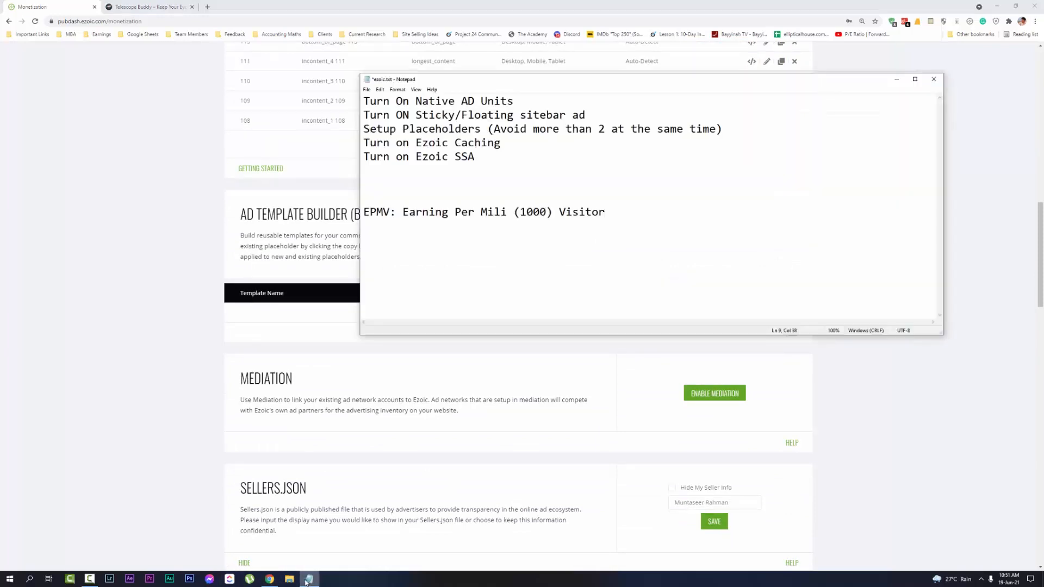
click(125, 210)
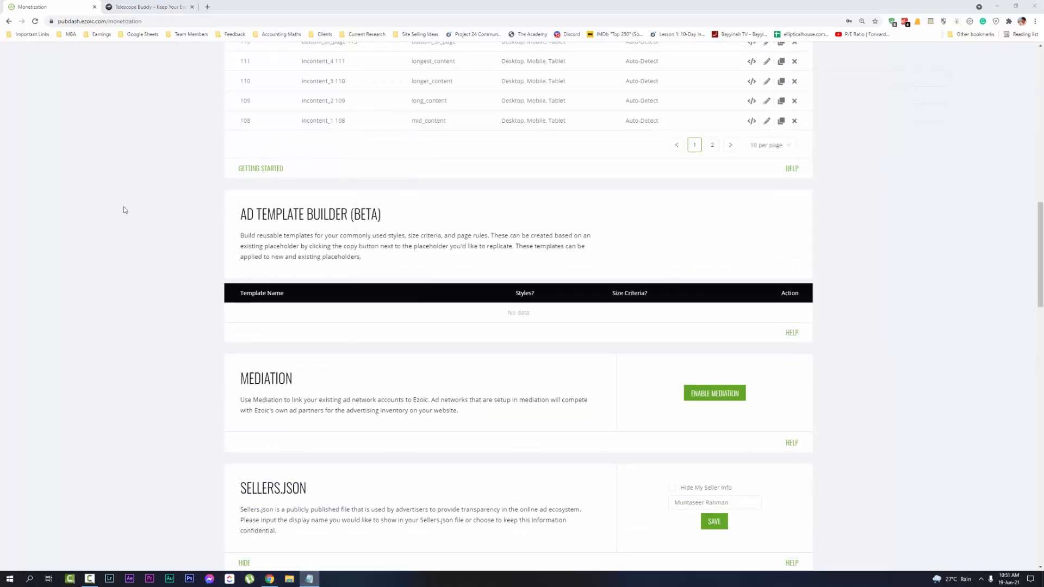
scroll(372, 138, down, 4)
Step: Open the PowerSeeker 70 AZ vs. AstroMaster 70 AZ post on Telescope Buddy and examine its ad placements down to the footer
click(143, 5)
scroll(384, 326, down, 3)
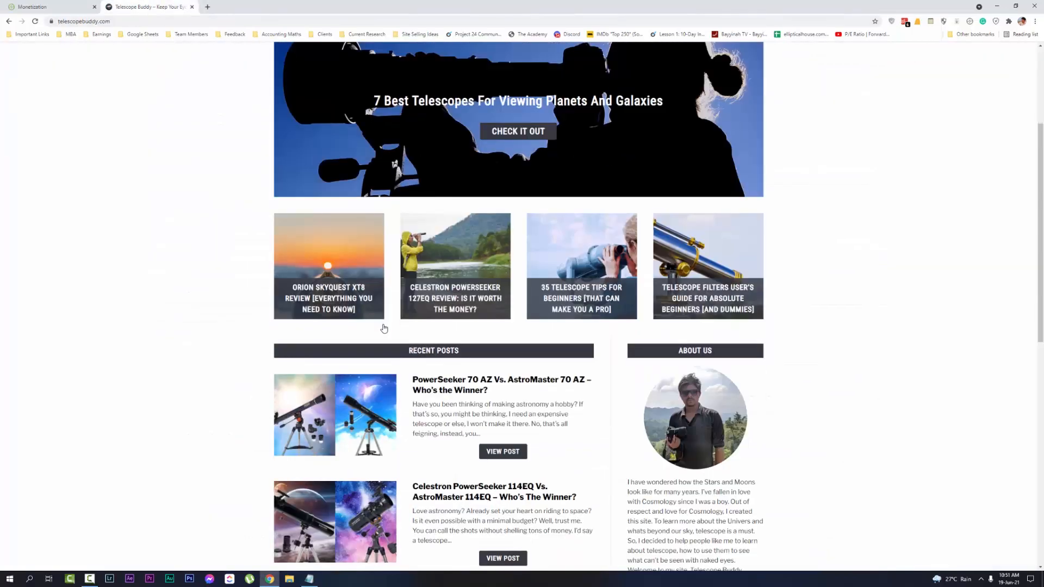
click(381, 323)
scroll(377, 300, down, 7)
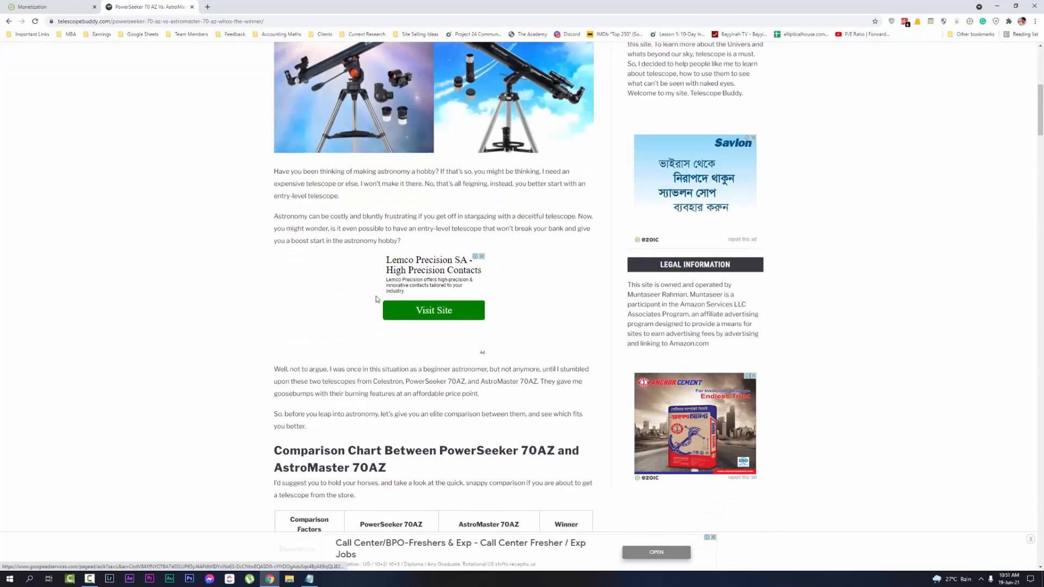
scroll(376, 299, down, 4)
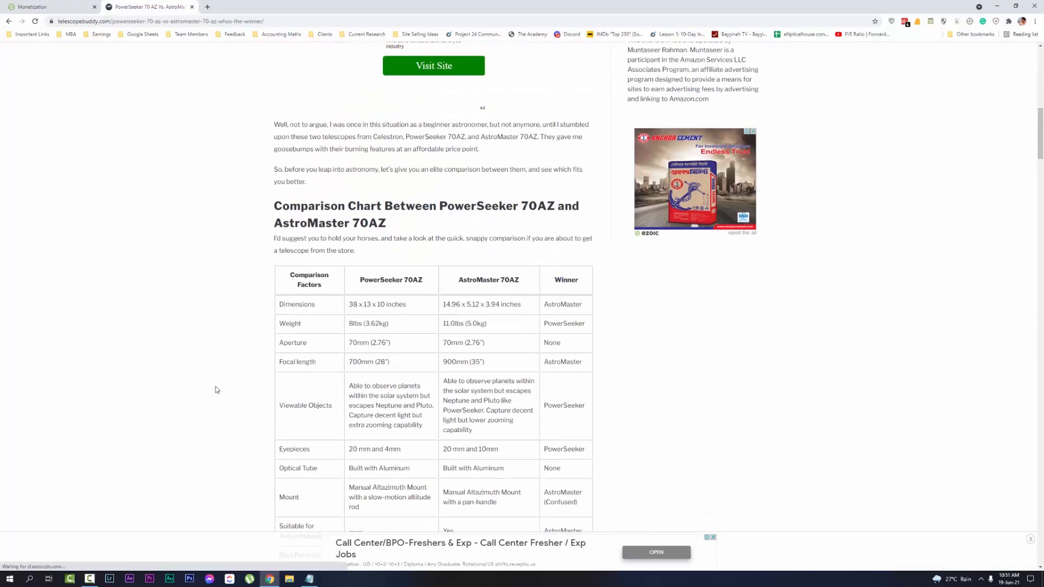
scroll(332, 301, down, 5)
scroll(331, 301, down, 18)
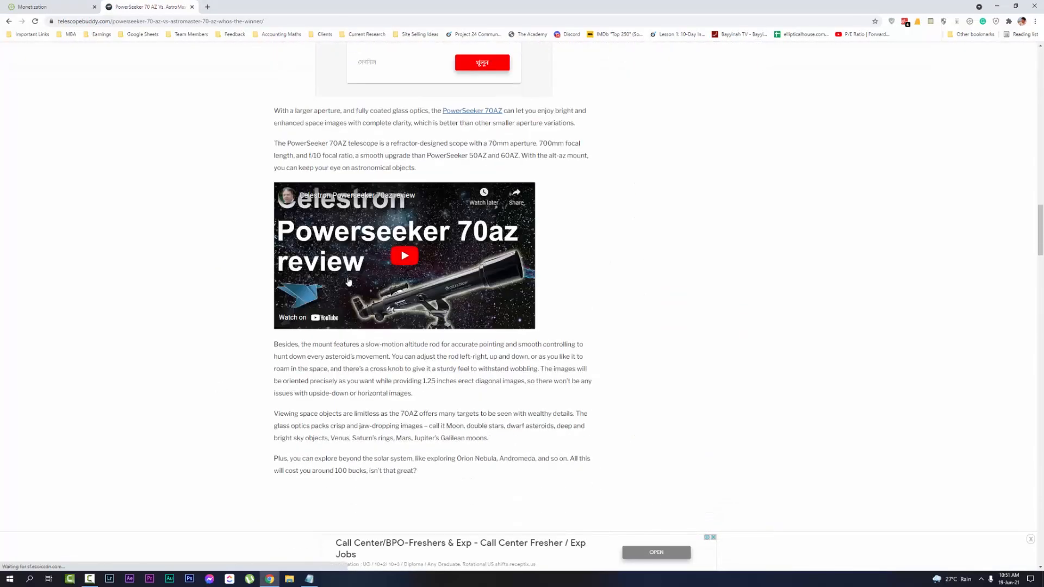
scroll(358, 421, down, 20)
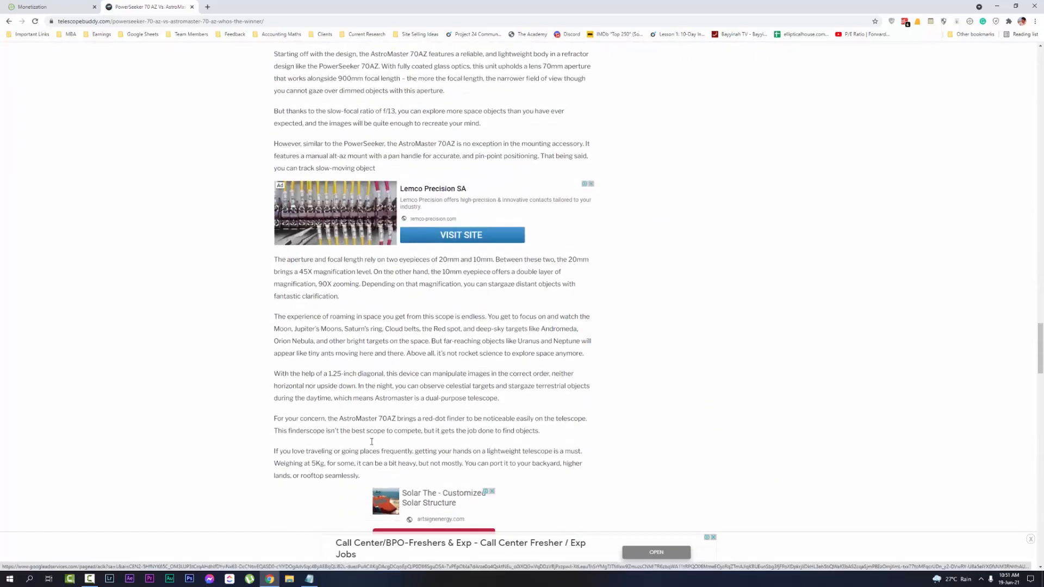
scroll(385, 313, down, 20)
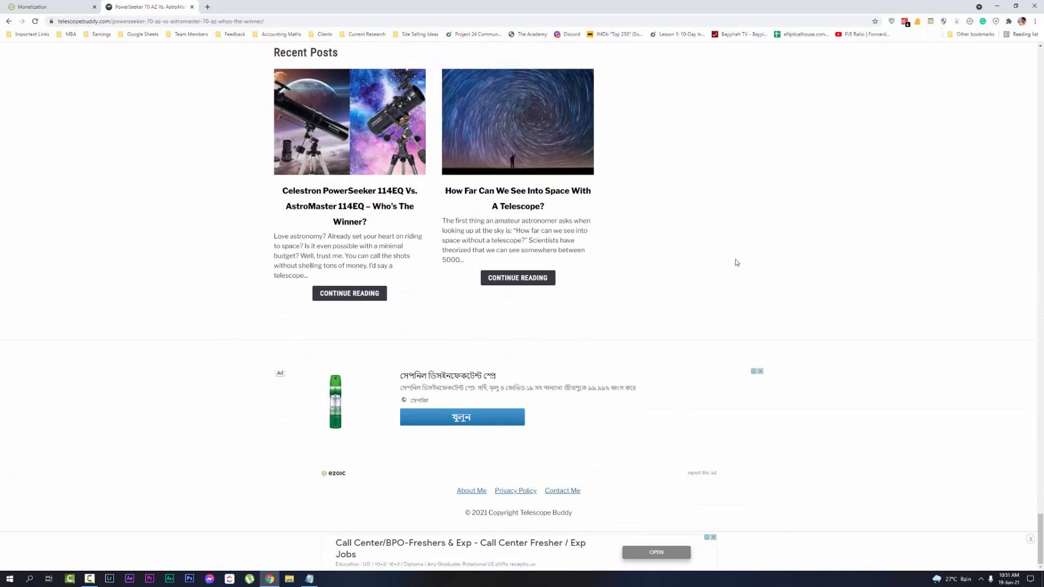
scroll(445, 531, up, 3)
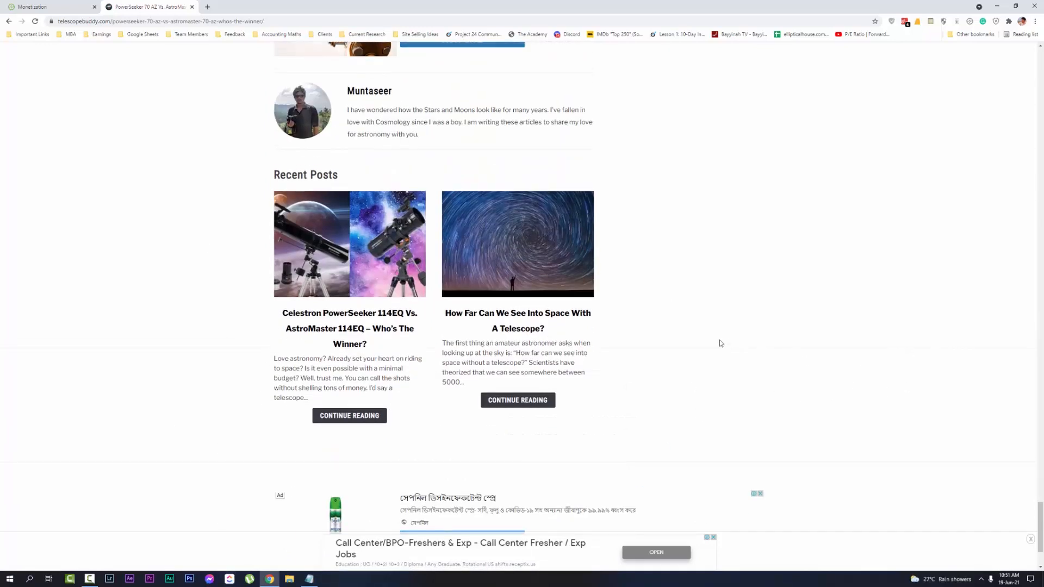
Step: Turn on Native Ad Units for telescopebuddy.com in Ezoic's Monetization settings
click(7, 3)
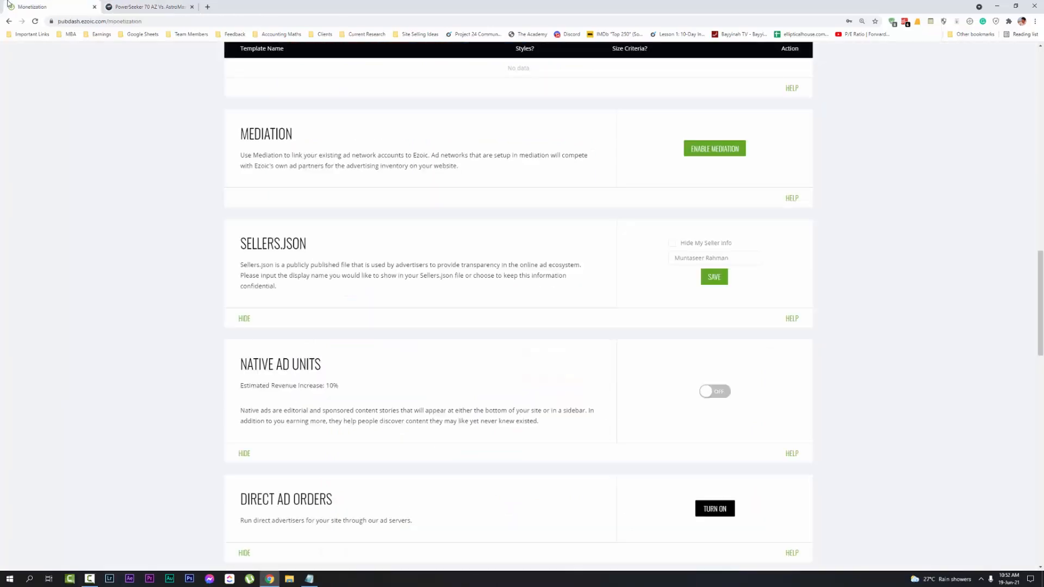
scroll(220, 354, down, 1)
scroll(220, 355, down, 1)
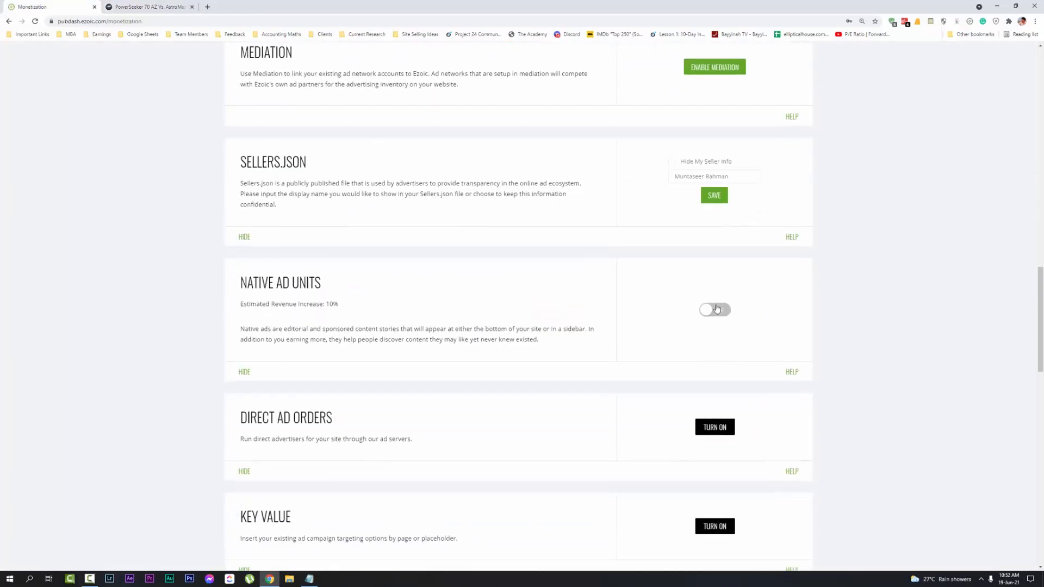
scroll(535, 268, up, 18)
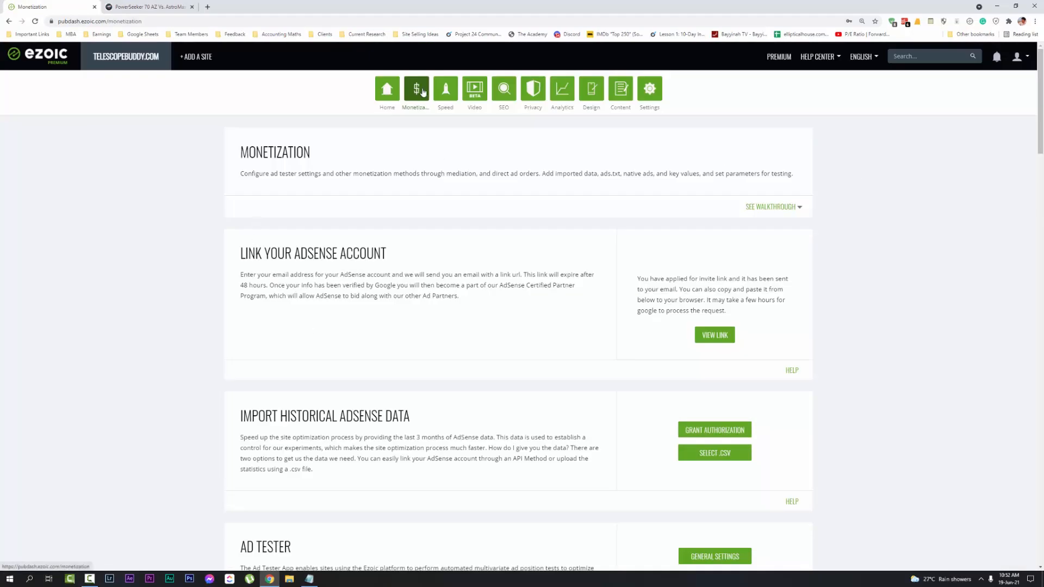
scroll(366, 424, down, 20)
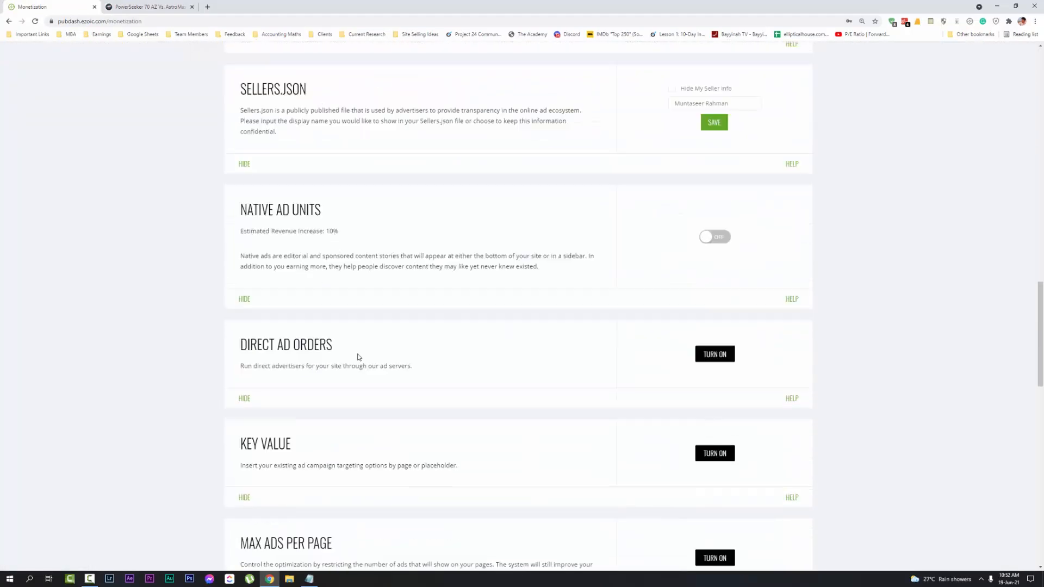
scroll(358, 357, down, 18)
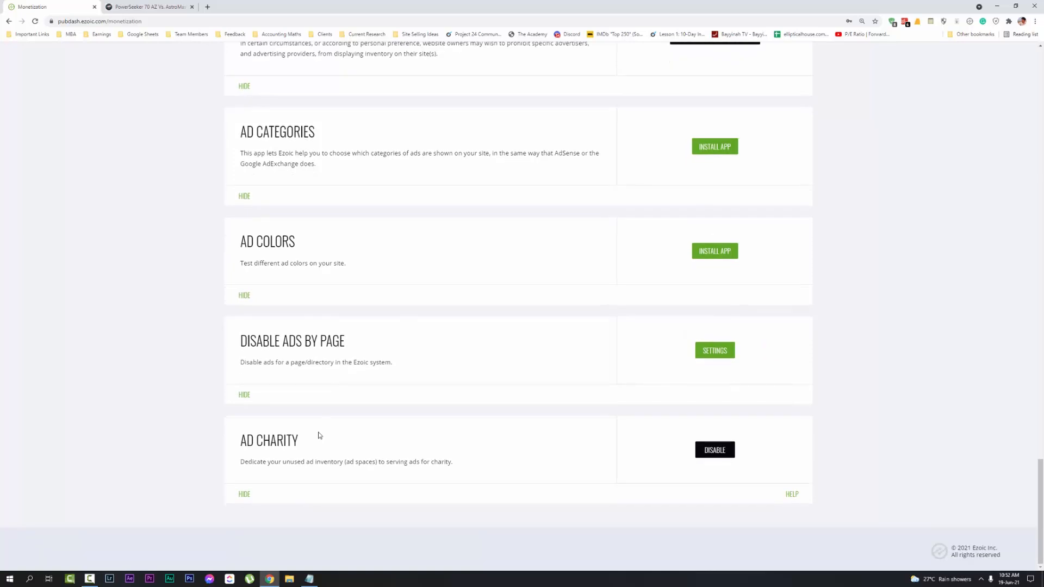
scroll(319, 435, up, 18)
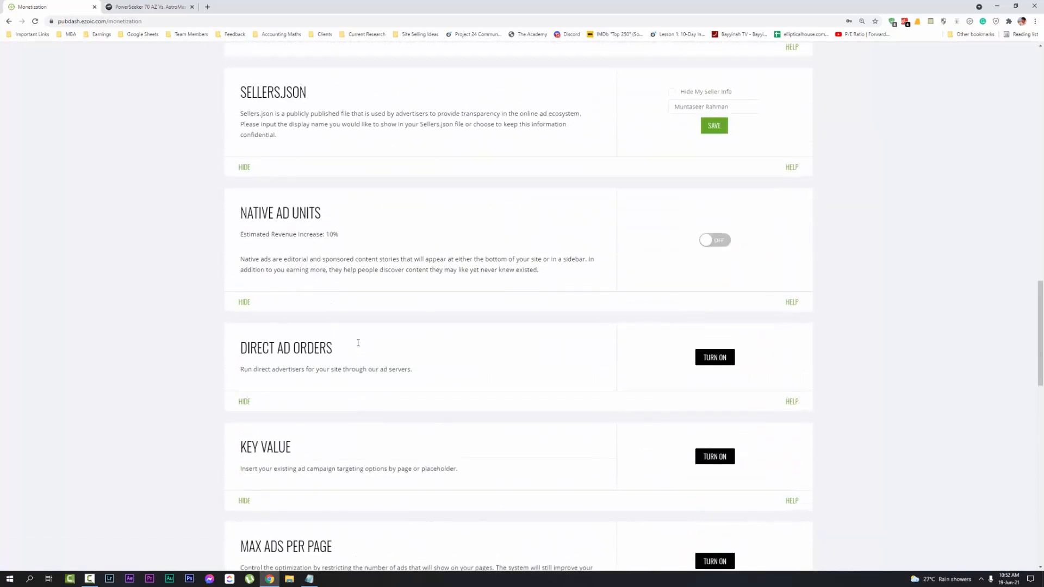
scroll(357, 343, up, 2)
click(713, 351)
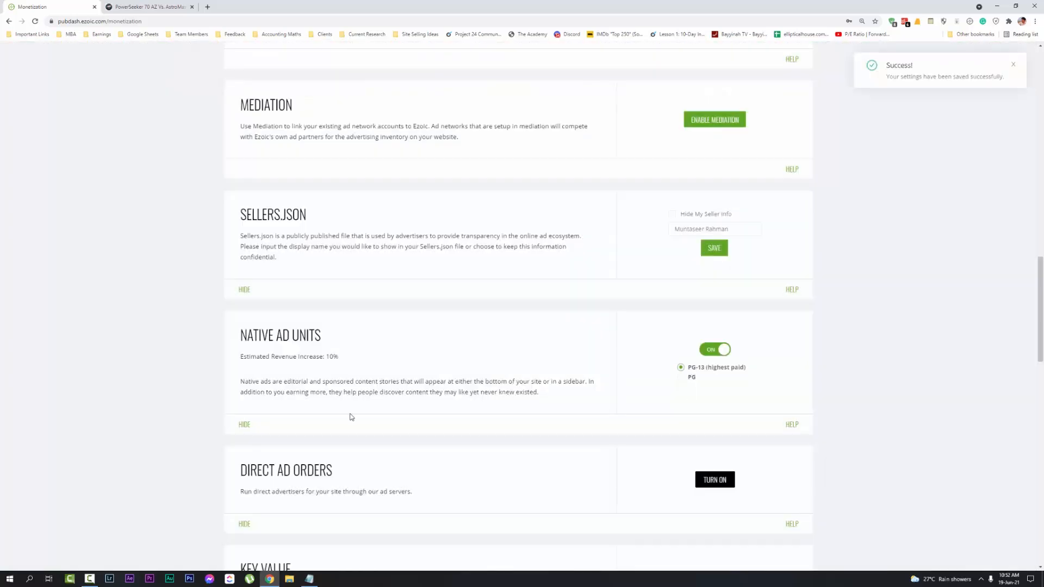
Step: Look at the area below the telescope comparison post's recent articles and consult the notes checklist for the next setting
click(182, 6)
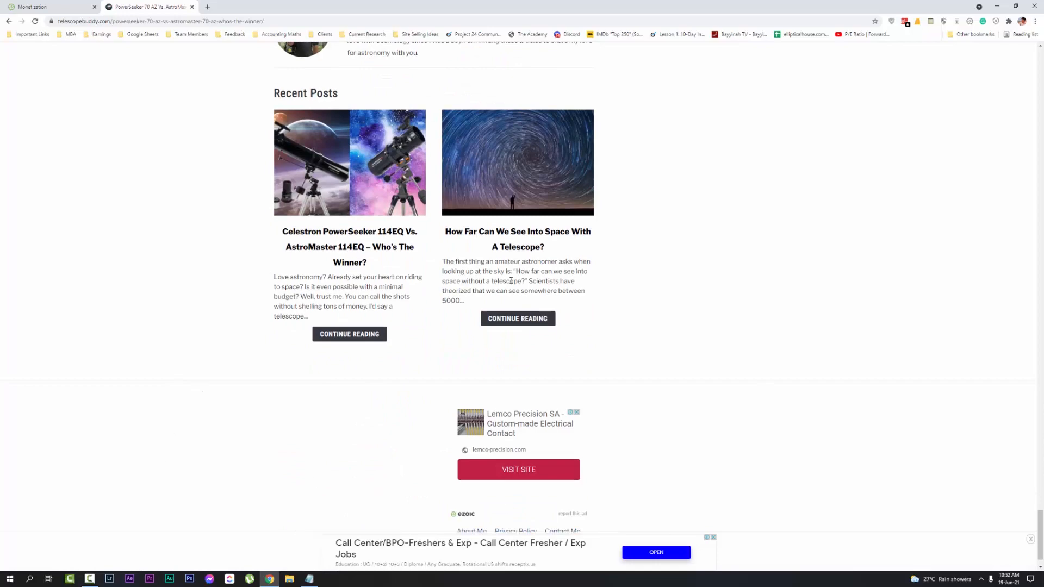
scroll(511, 280, up, 20)
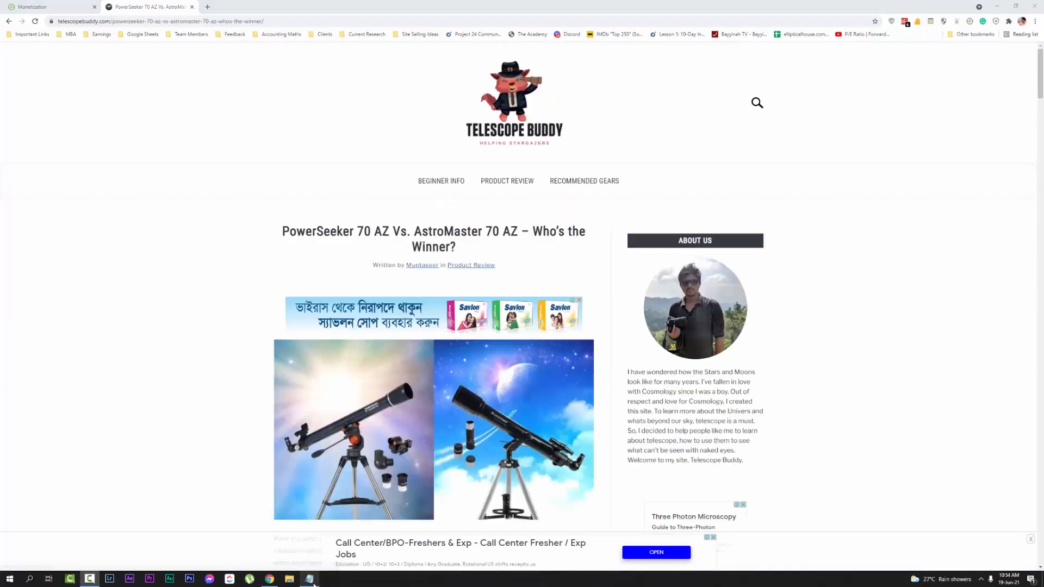
click(313, 584)
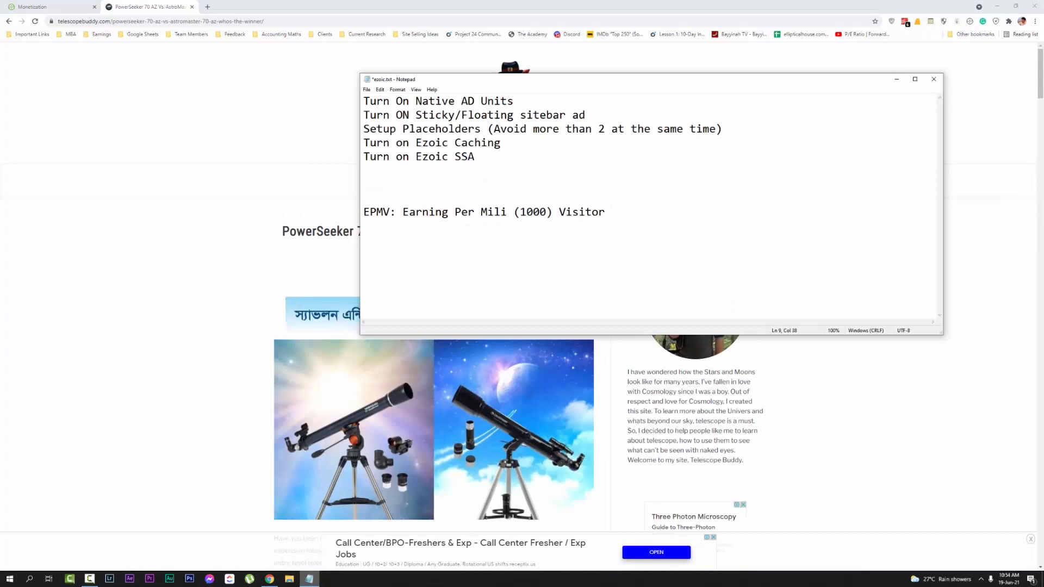
click(309, 582)
Step: Examine the sidebar ads beside the post's introduction and comparison chart, down to where the sidebar ends
scroll(937, 201, down, 15)
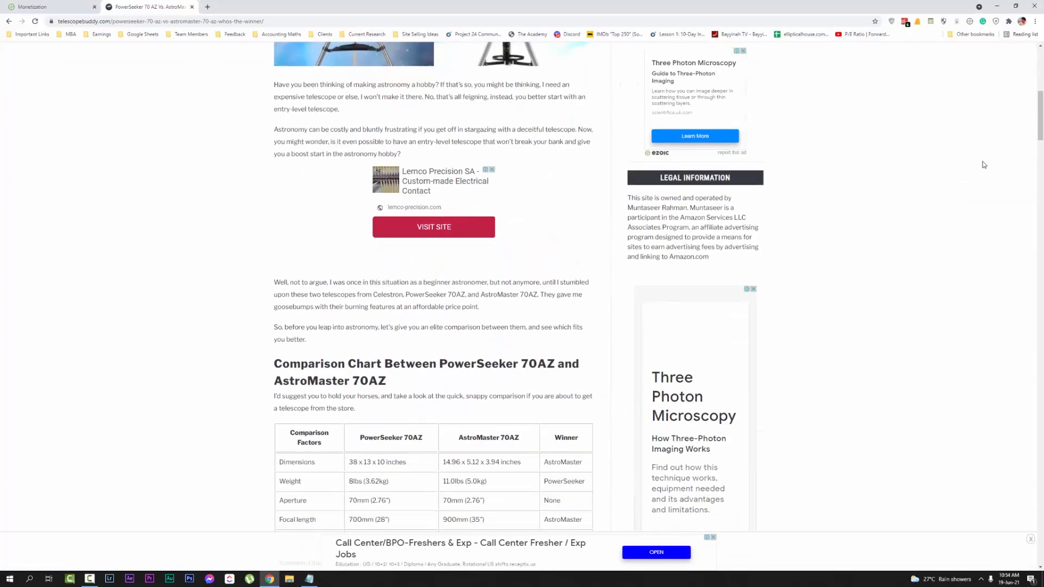
scroll(892, 196, down, 5)
scroll(586, 144, up, 12)
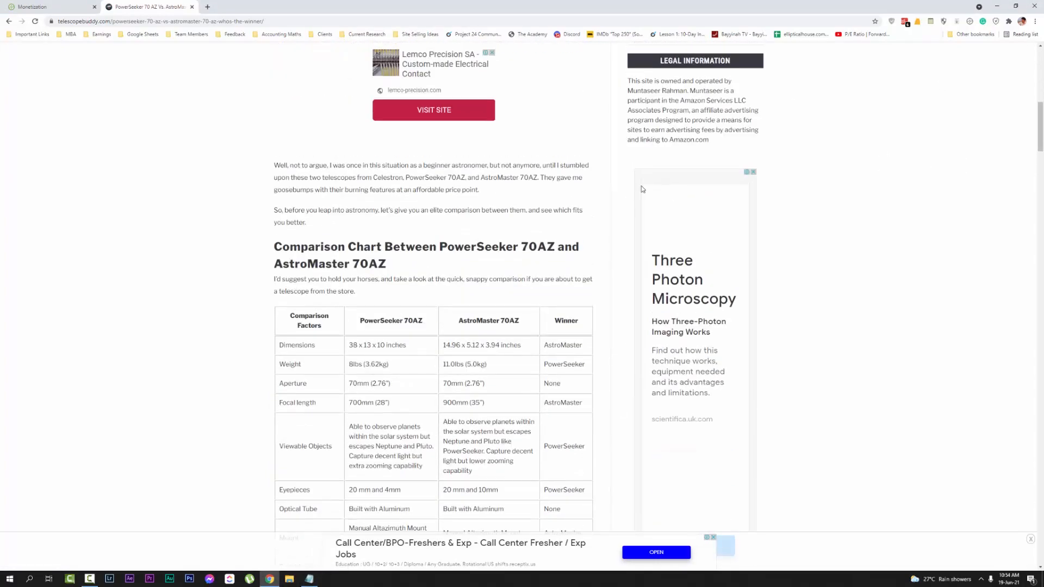
scroll(813, 212, up, 5)
scroll(846, 252, down, 7)
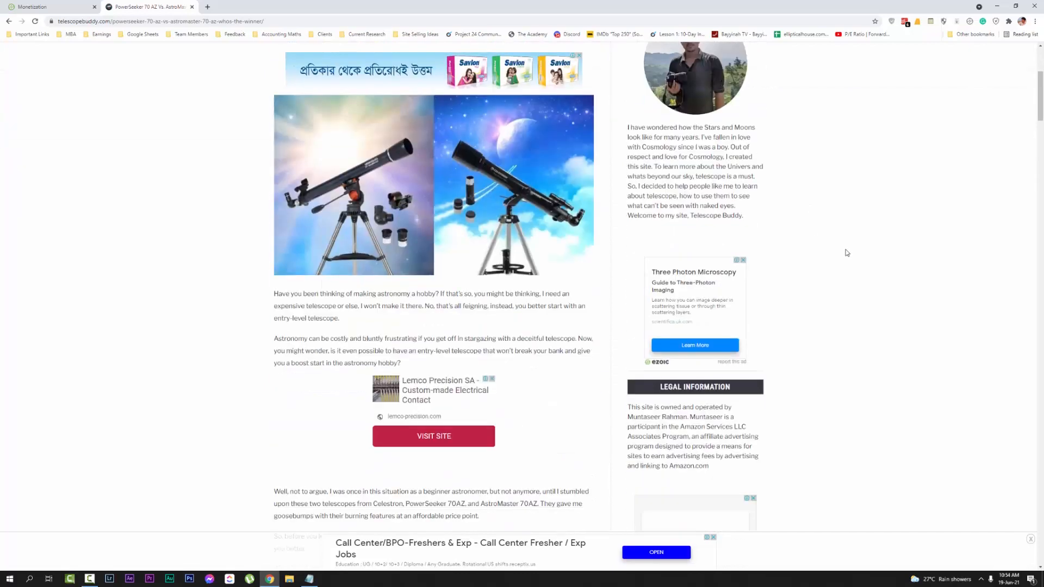
scroll(414, 141, down, 12)
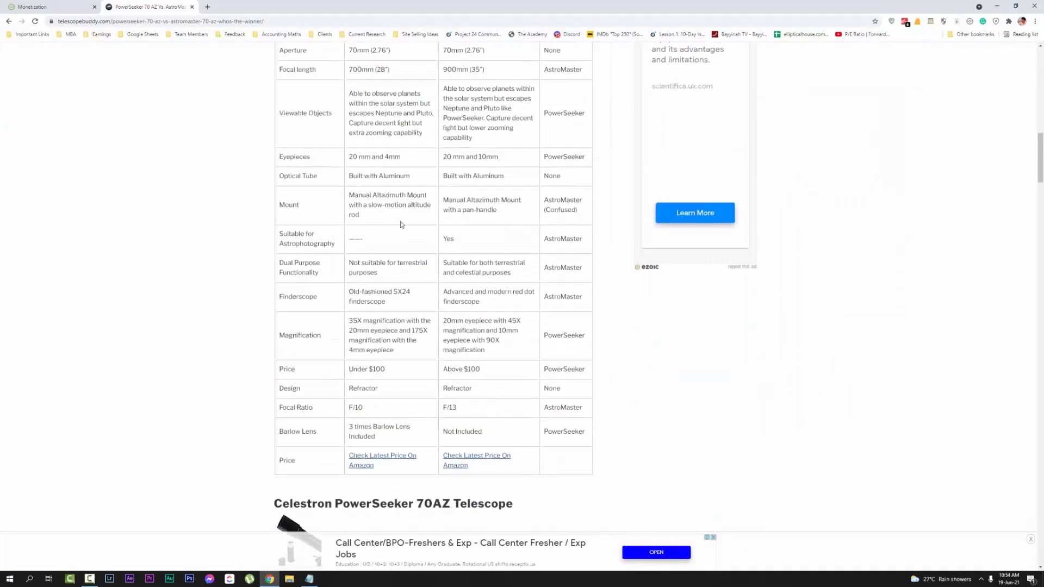
Step: Examine the empty sidebar space beside the telescope comparison post below its last sidebar ad
scroll(452, 96, down, 3)
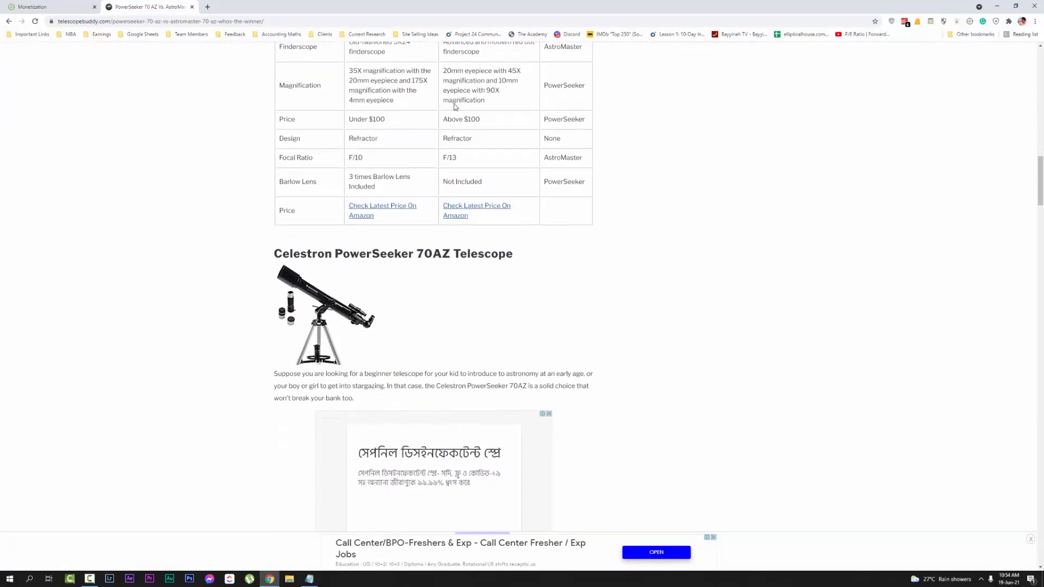
scroll(777, 200, up, 3)
scroll(655, 143, down, 18)
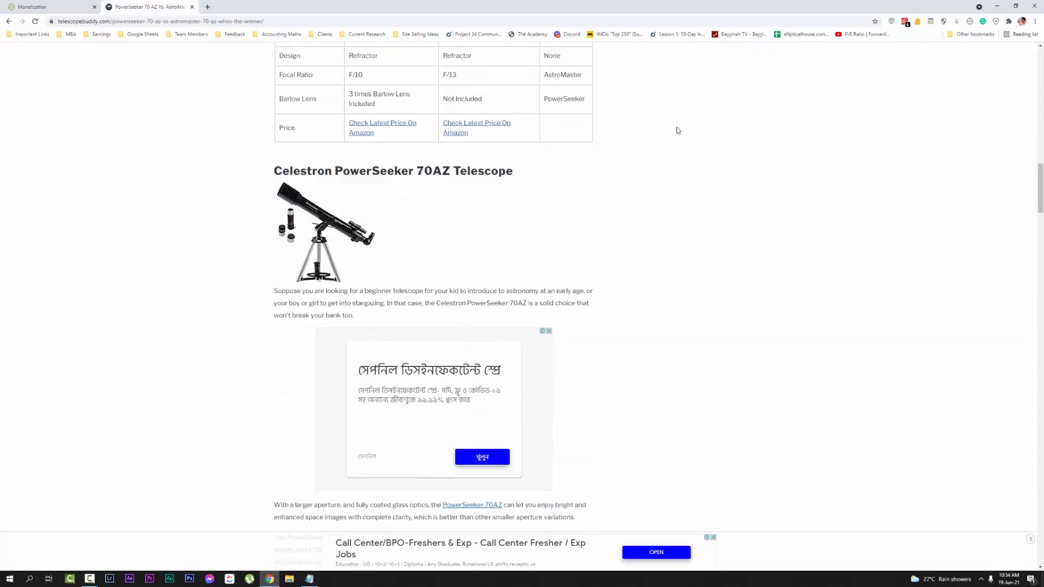
scroll(683, 268, down, 9)
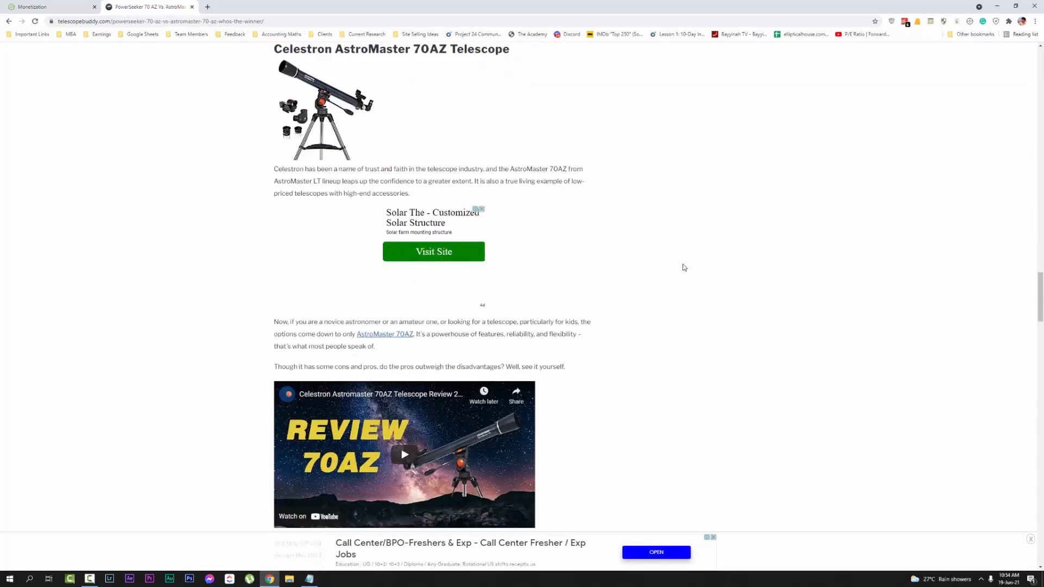
scroll(651, 344, up, 4)
scroll(651, 344, up, 20)
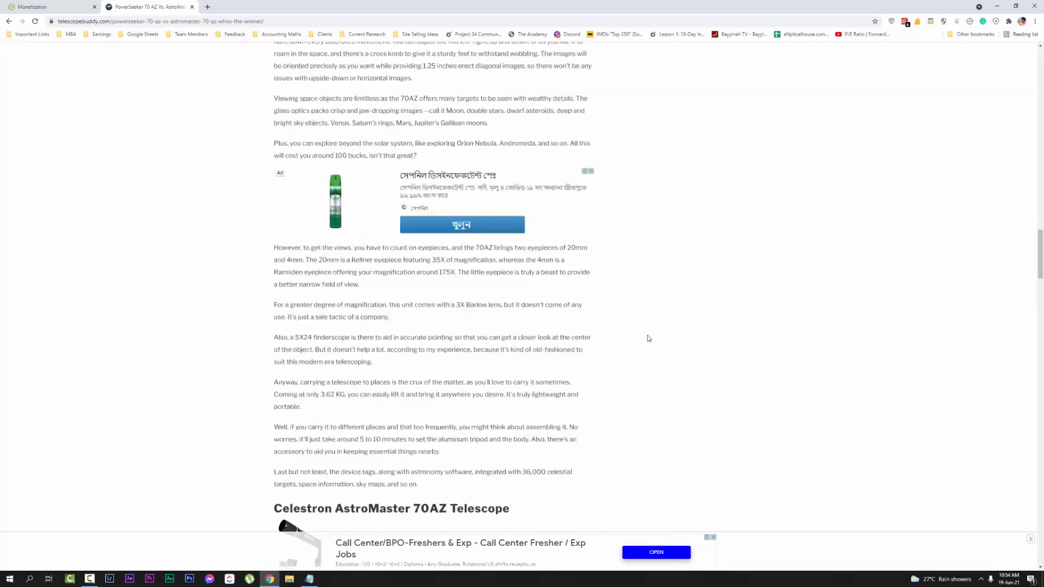
scroll(714, 322, up, 8)
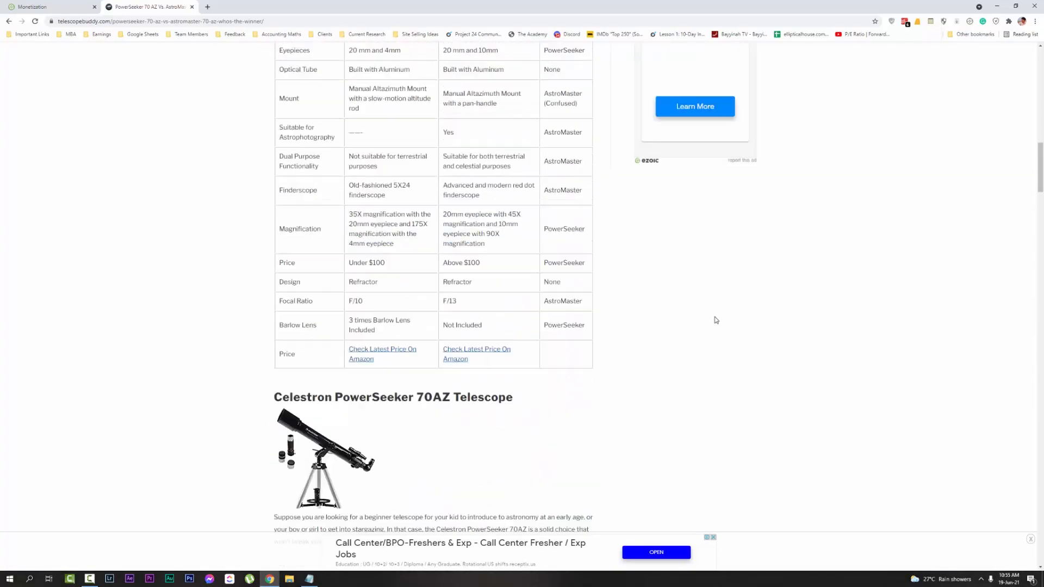
scroll(923, 226, up, 9)
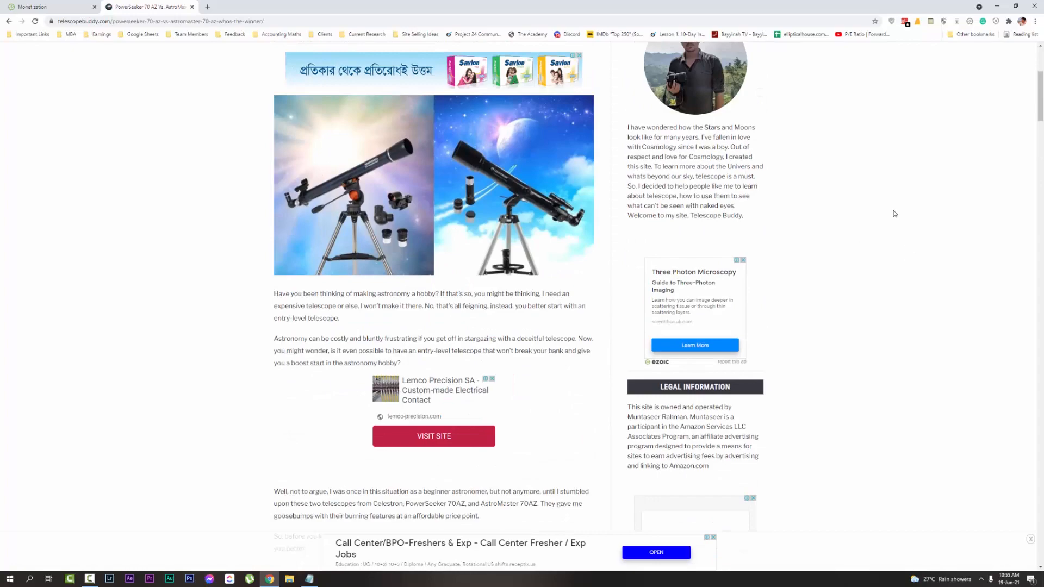
scroll(794, 282, down, 17)
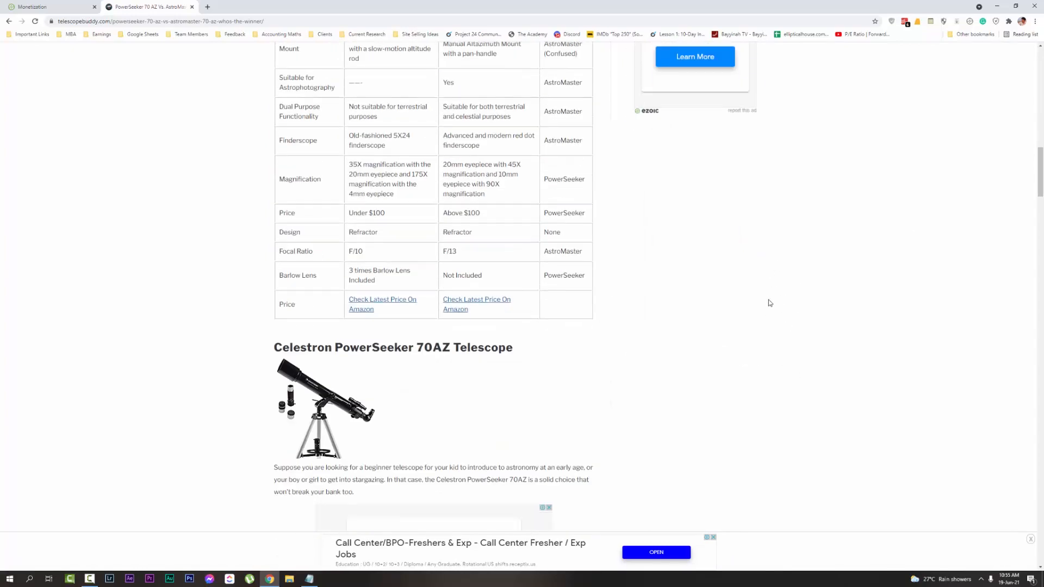
scroll(770, 303, up, 17)
Step: Close the telescope comparison post and bring up Telescope Buddy's WordPress dashboard in a separate incognito window, kept minimized behind the Ezoic Monetization page
click(32, 7)
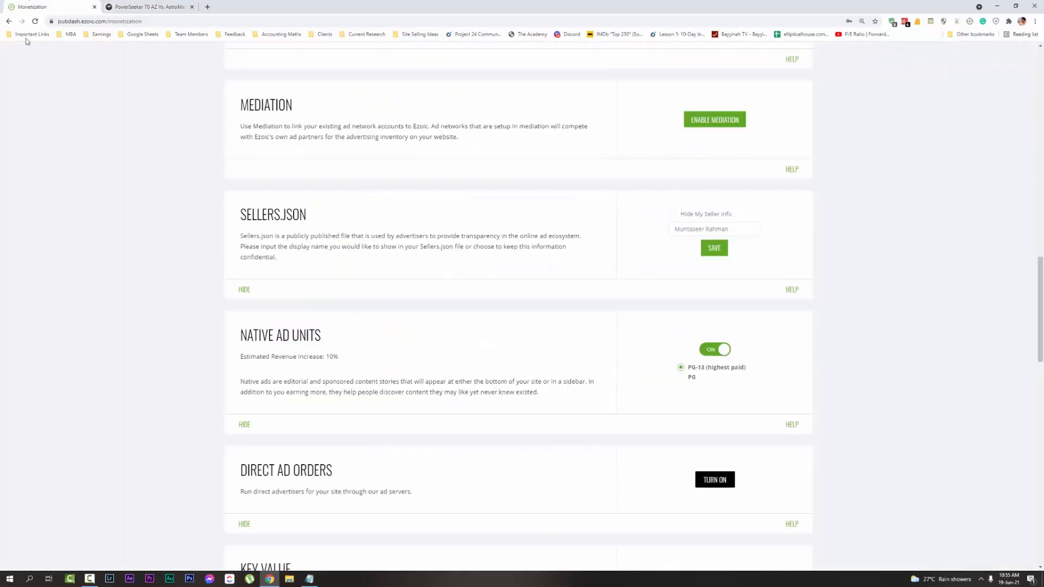
scroll(163, 267, down, 2)
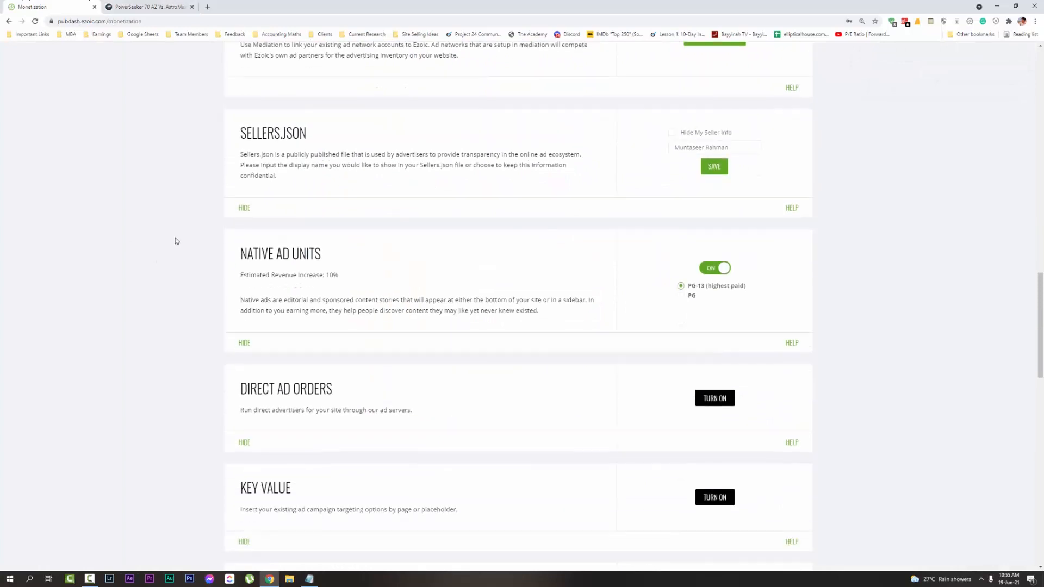
click(197, 5)
drag(299, 23, 112, 20)
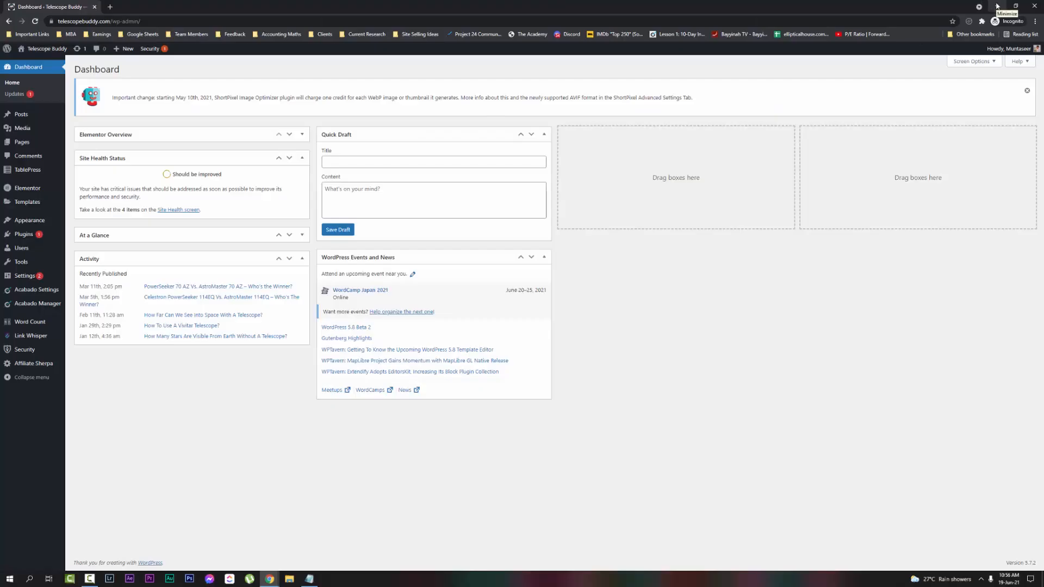
click(996, 6)
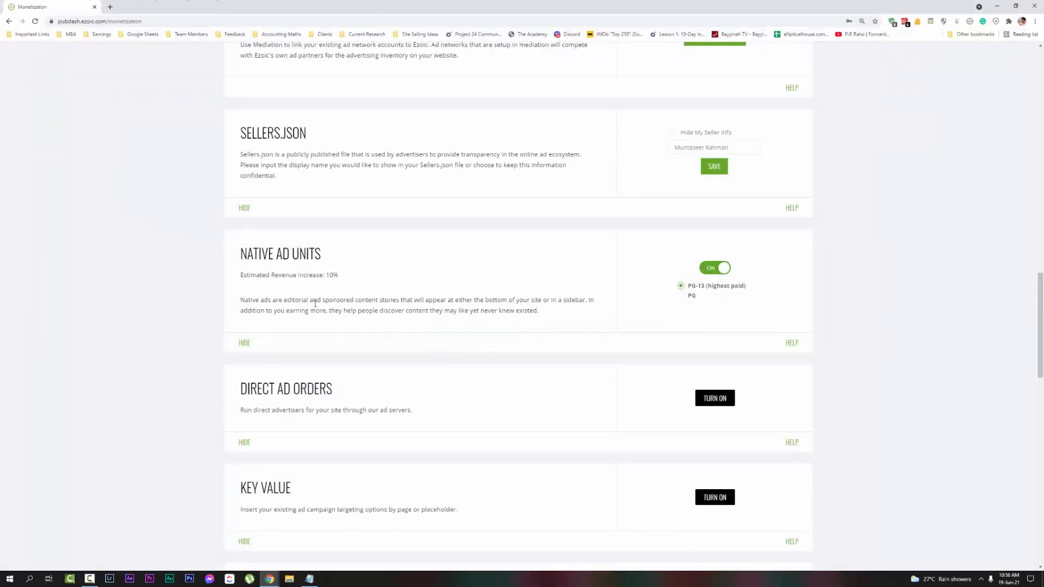
Step: Look through Ezoic's Monetization settings for the Ad Tester section and its list of display placeholders
scroll(314, 303, down, 5)
scroll(286, 293, up, 2)
scroll(283, 328, down, 8)
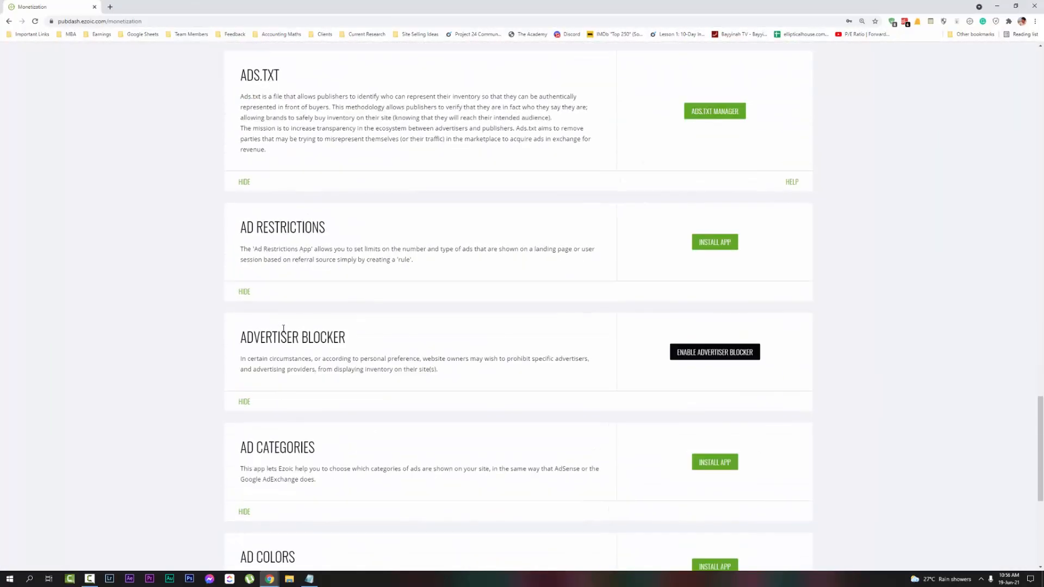
scroll(284, 328, up, 20)
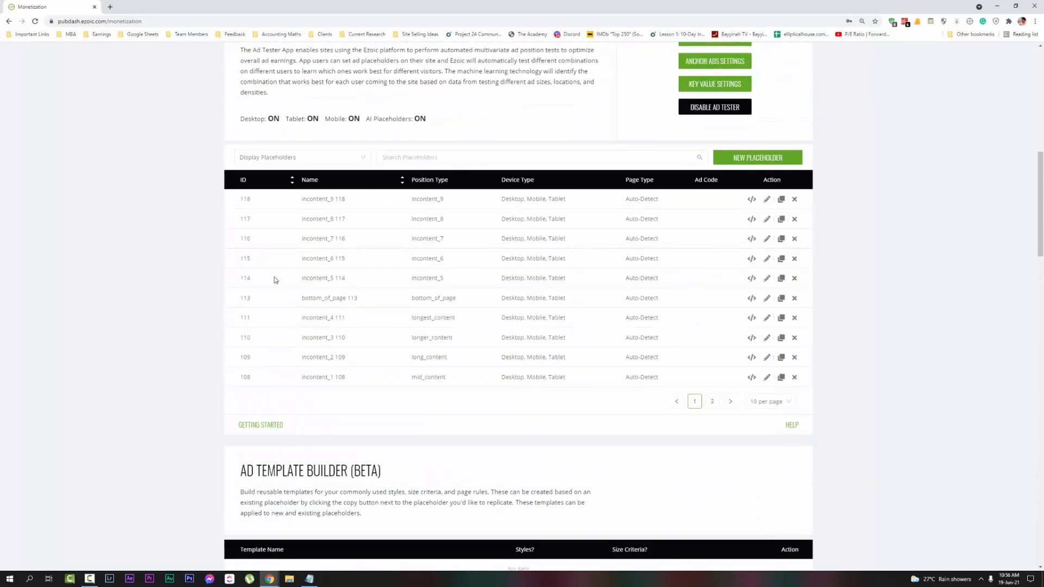
scroll(274, 280, up, 3)
scroll(431, 246, down, 3)
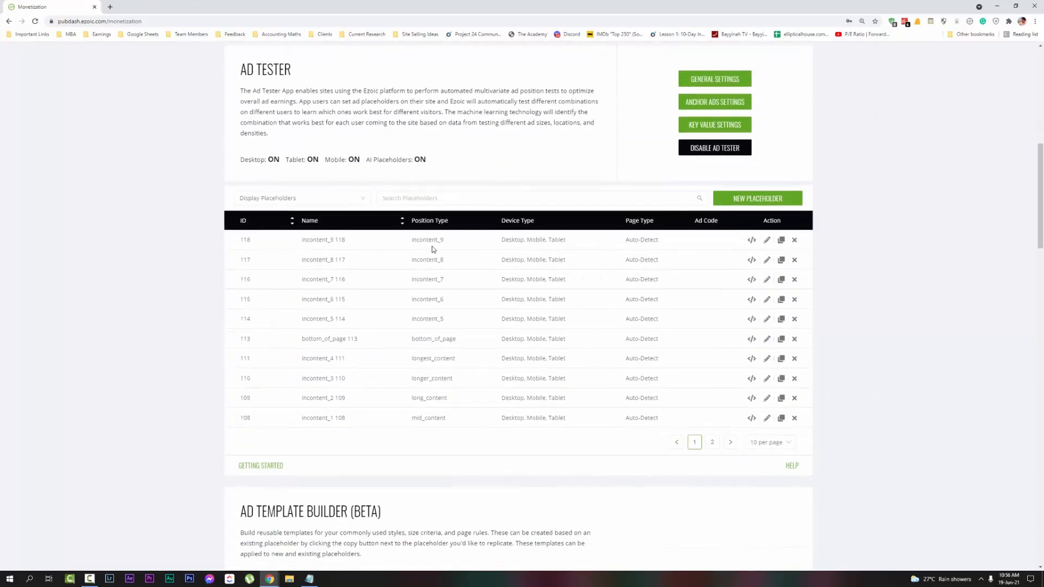
scroll(435, 222, up, 10)
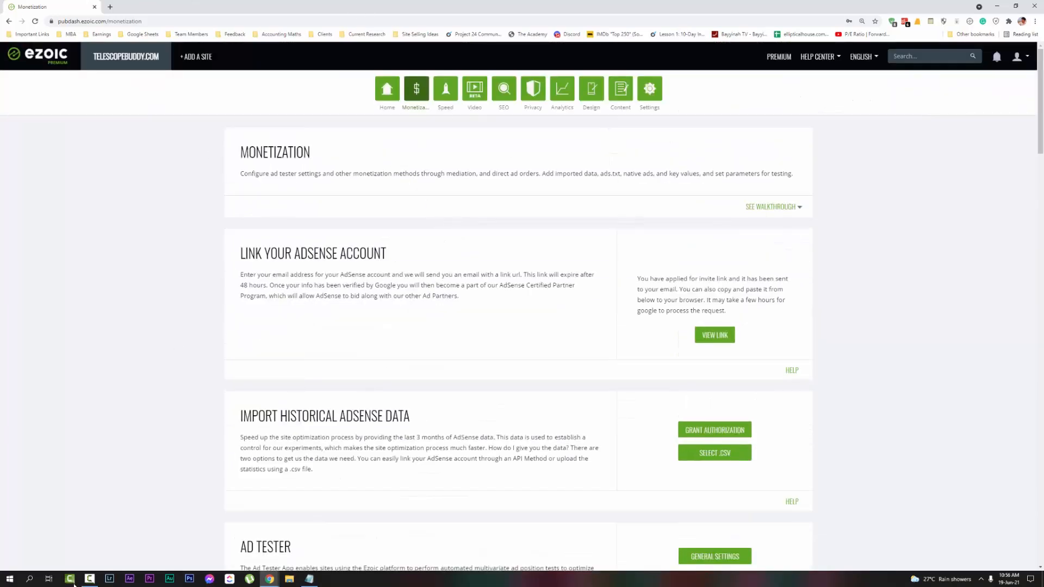
click(89, 579)
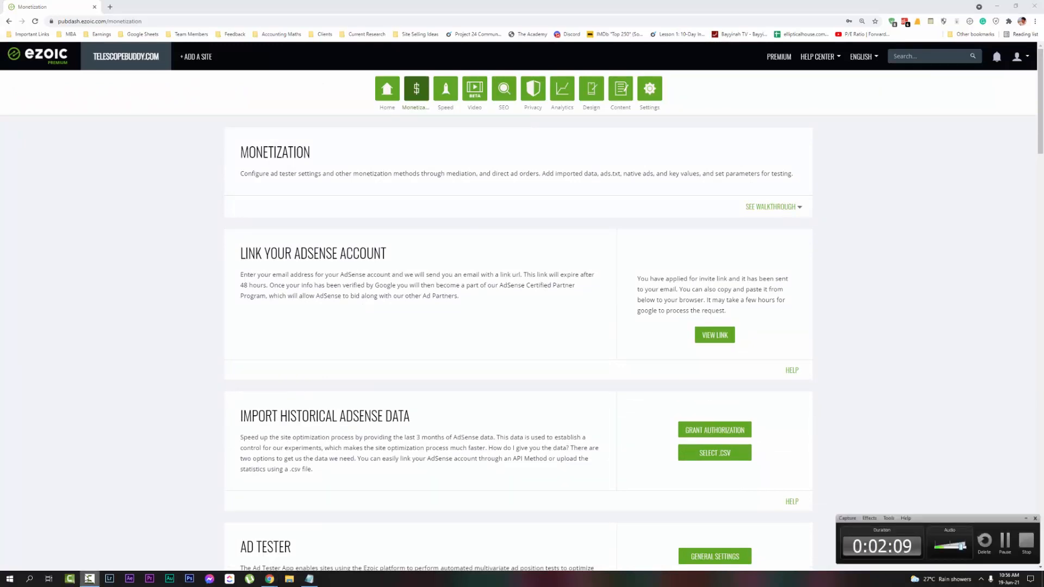
click(326, 288)
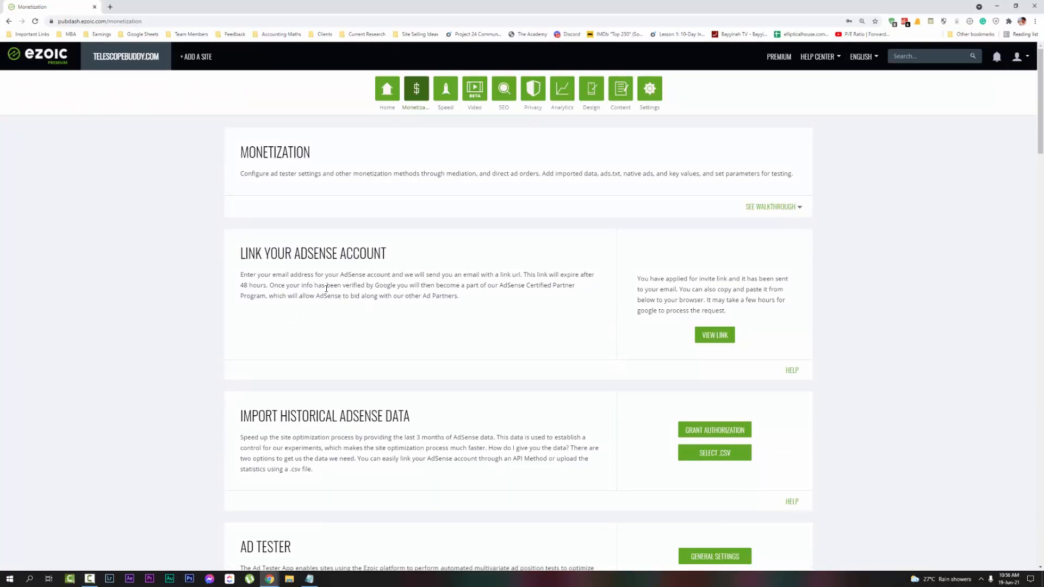
Step: Create a Sidebar Floating placeholder in Ad Tester with the suggested name and recommended sizes, and copy its placeholder code
scroll(541, 284, down, 4)
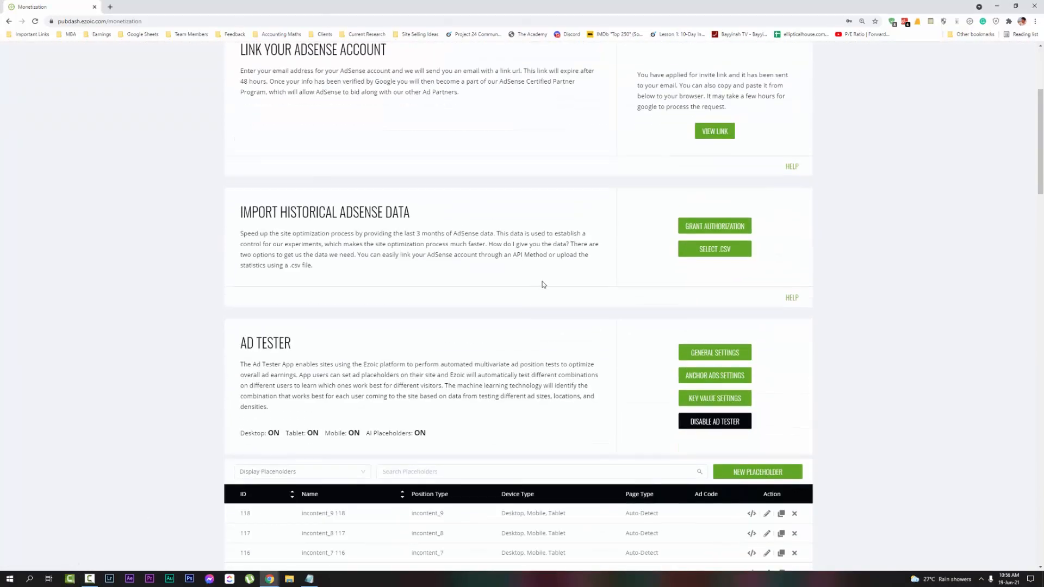
scroll(468, 292, down, 5)
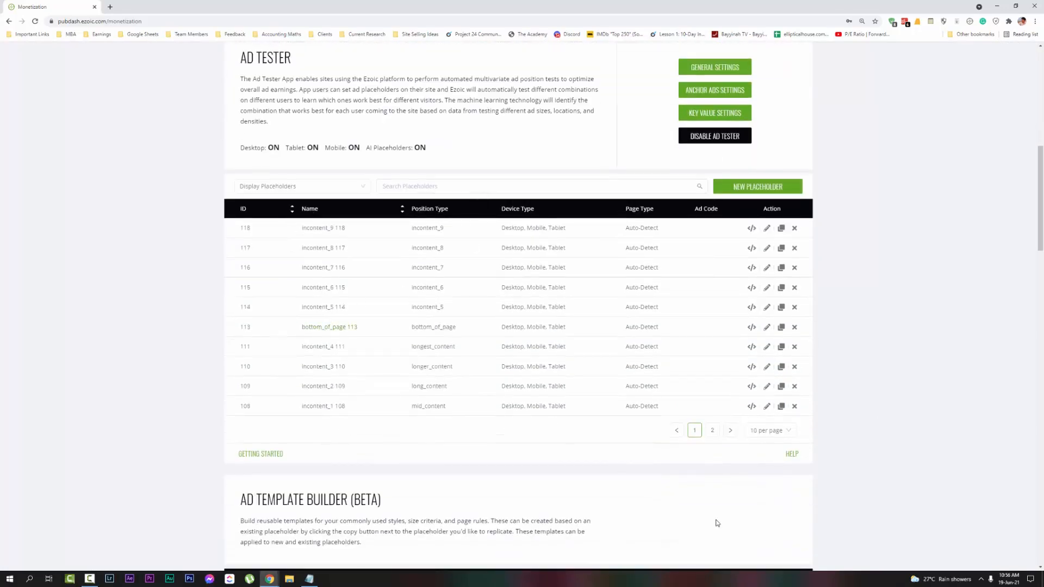
click(777, 187)
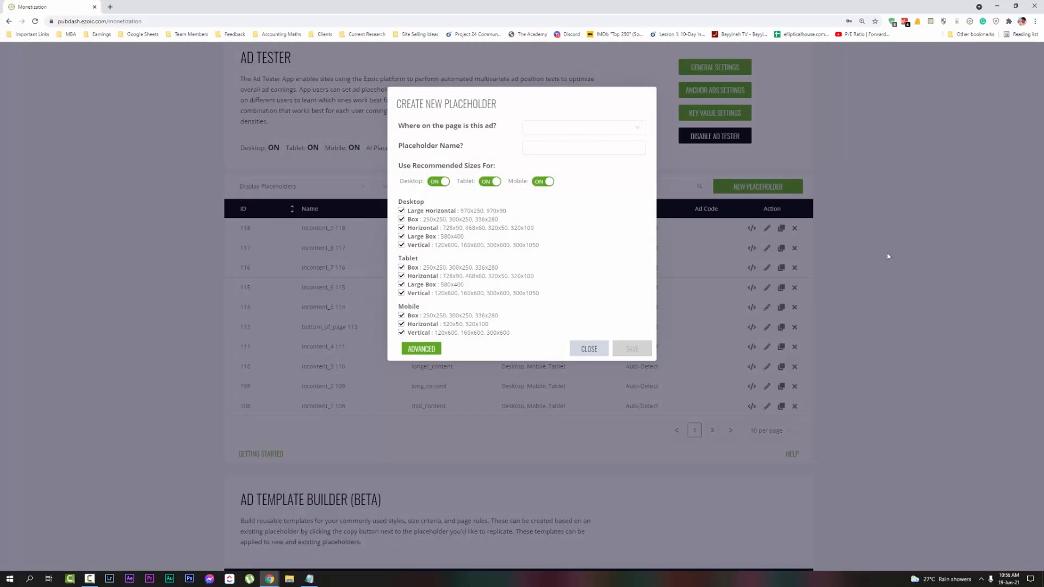
click(560, 127)
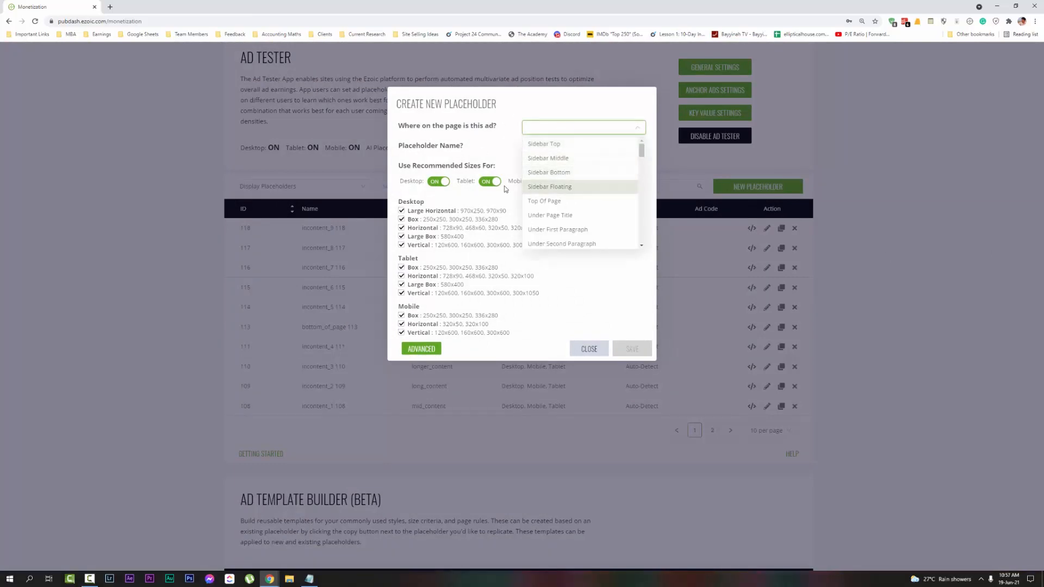
click(569, 191)
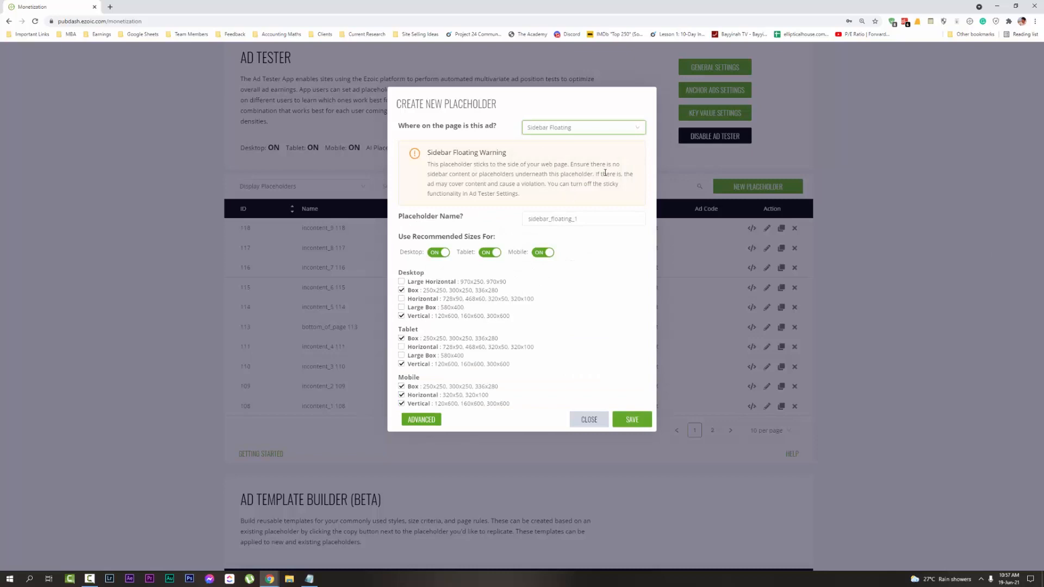
click(594, 217)
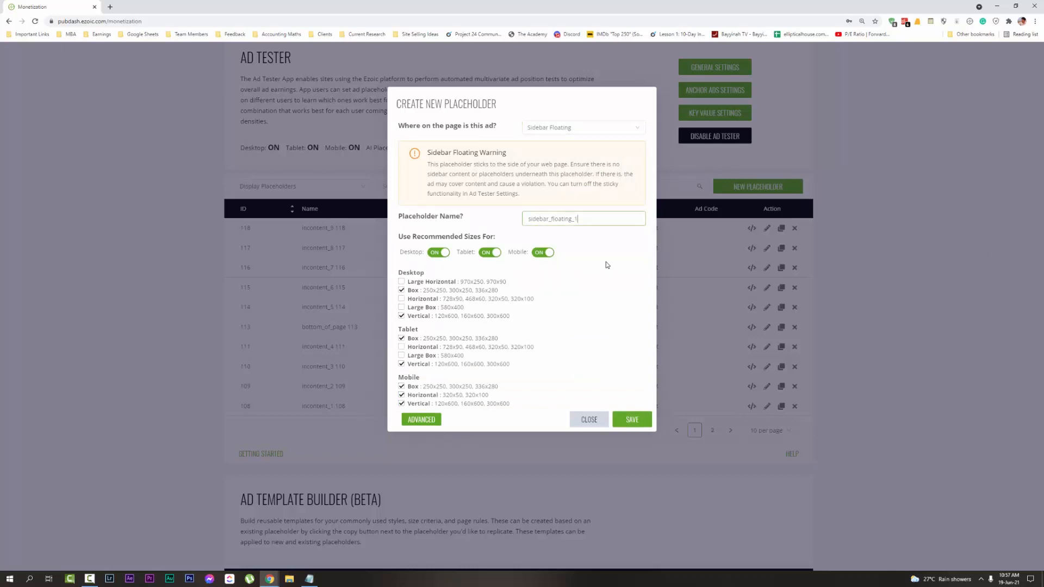
click(629, 420)
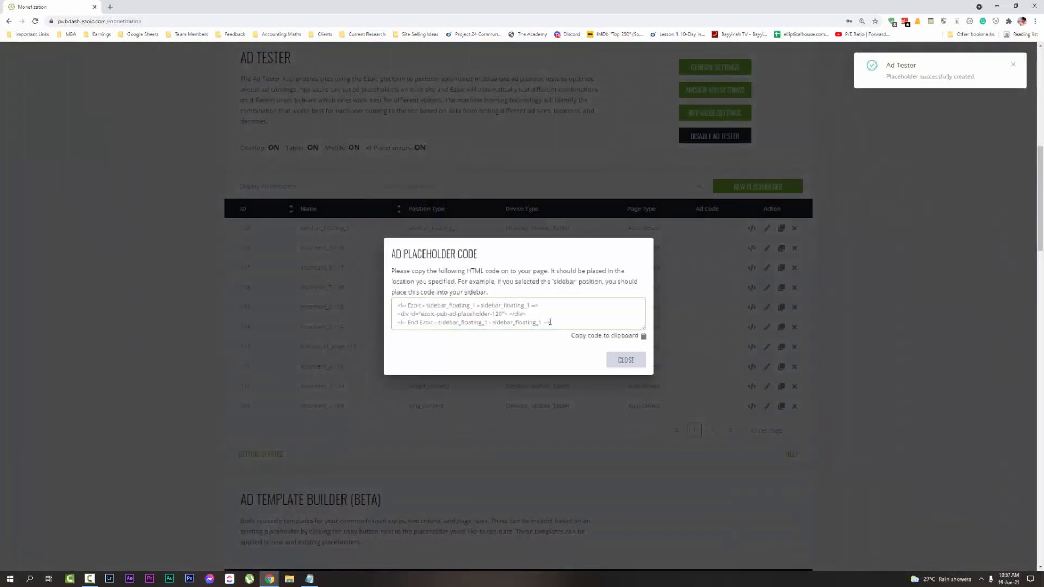
click(607, 336)
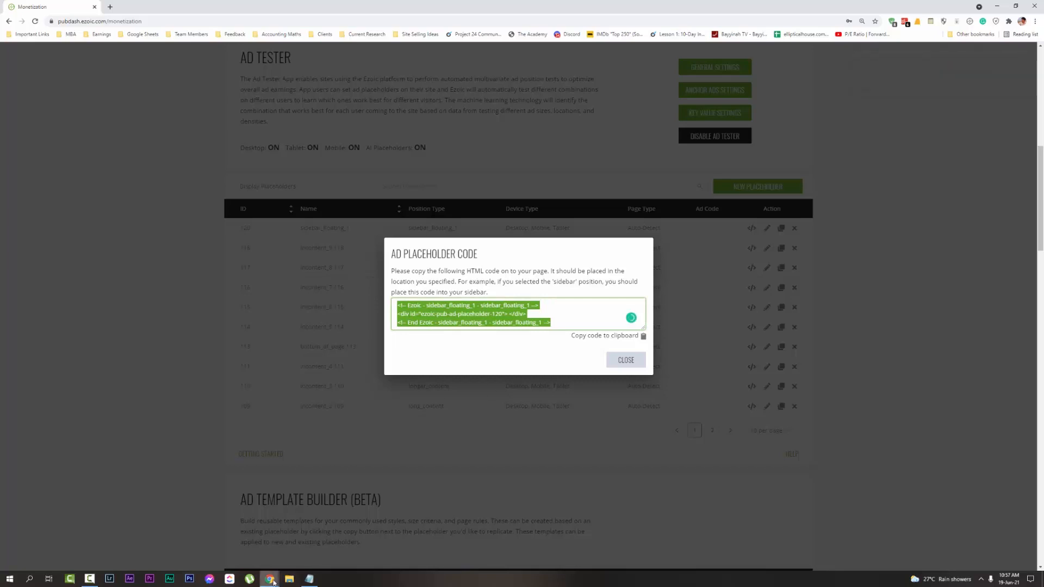
Step: Switch to Telescope Buddy's WordPress admin, search the plugins for "q2w3", and install and activate Q2W3 Fixed Widget for WordPress
click(314, 538)
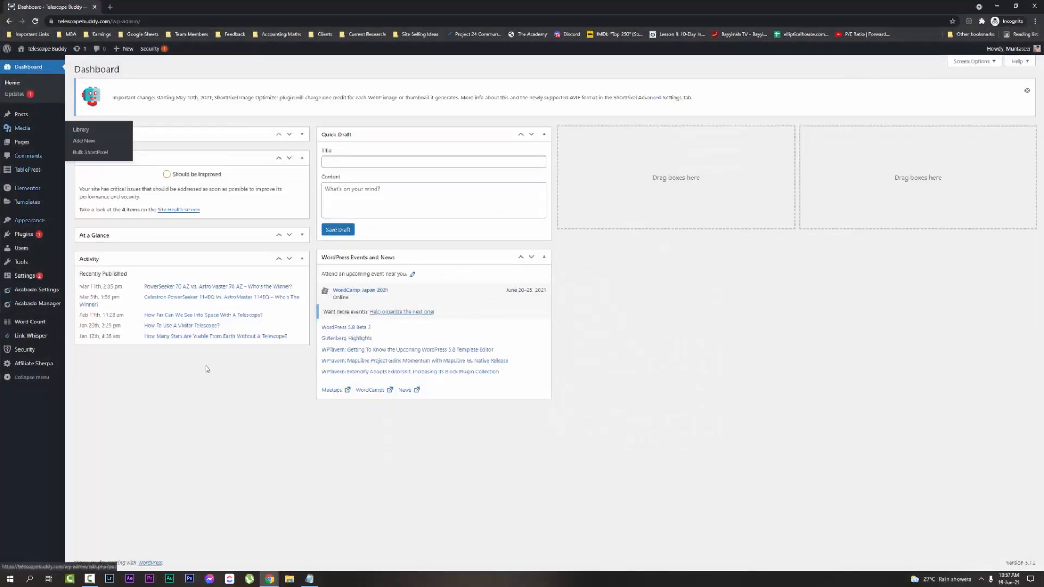
click(23, 239)
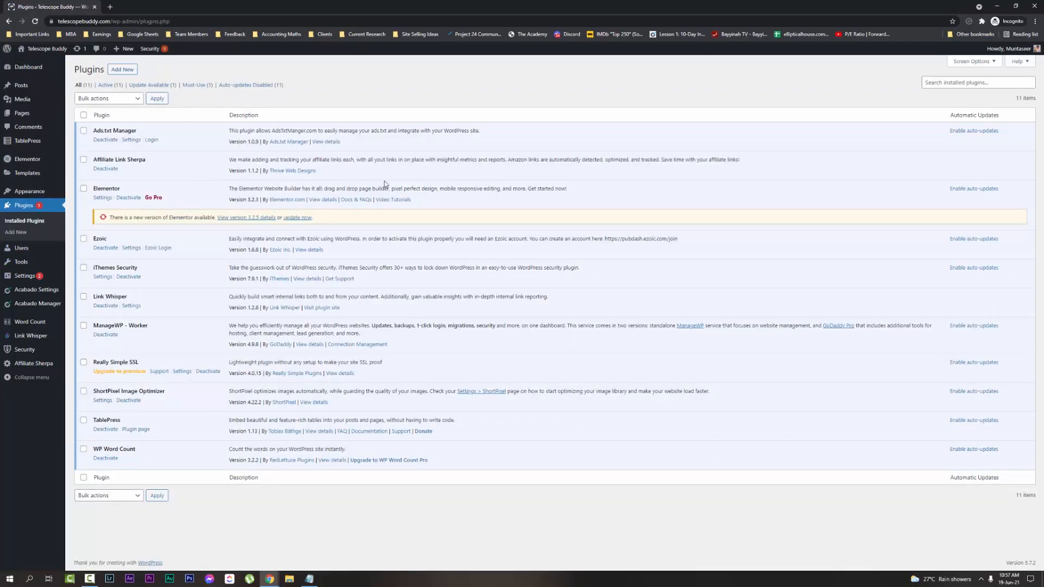
click(115, 73)
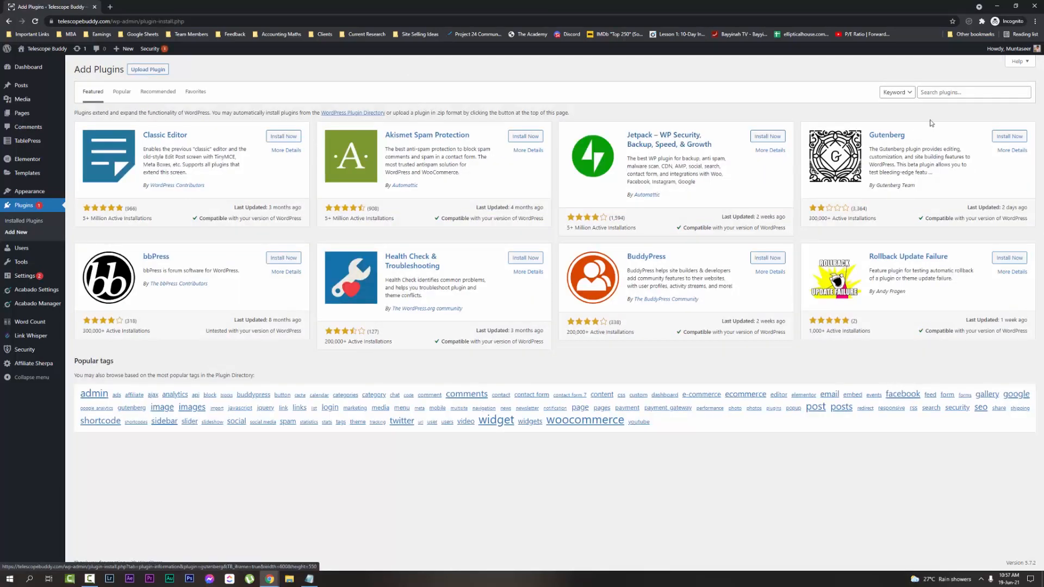
click(945, 94)
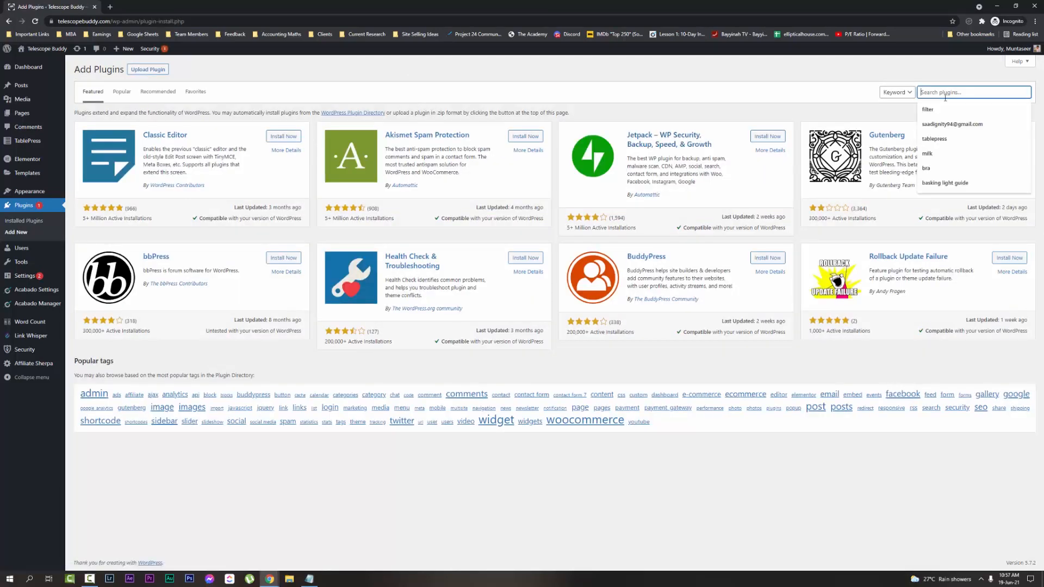
text(q2w)
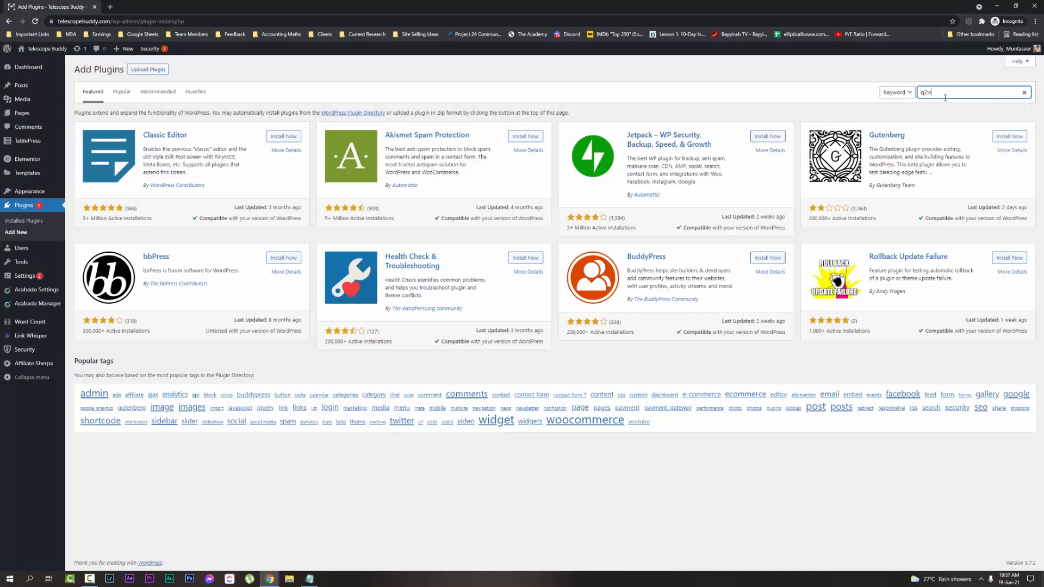
text(3)
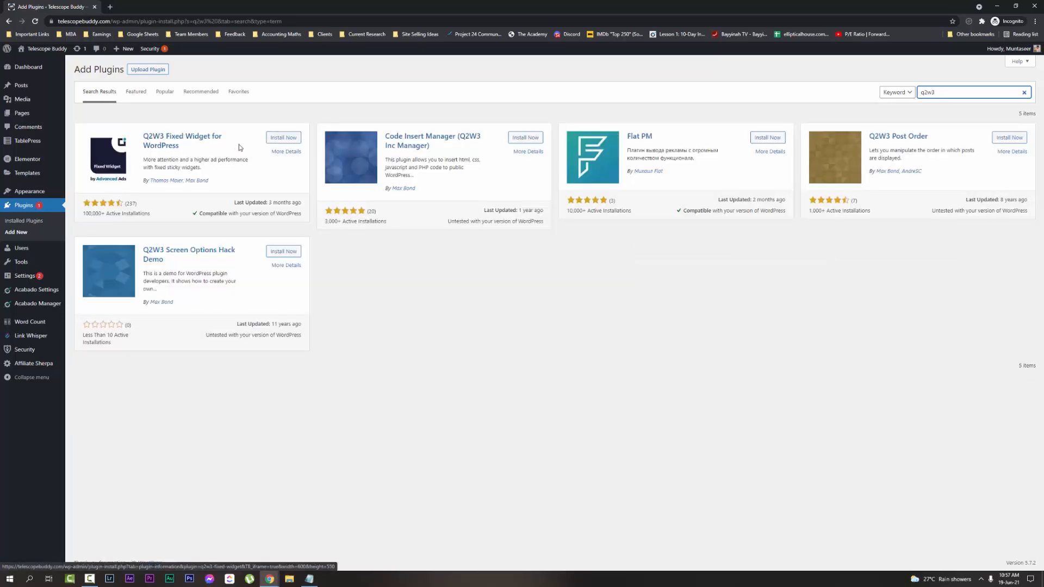
click(289, 139)
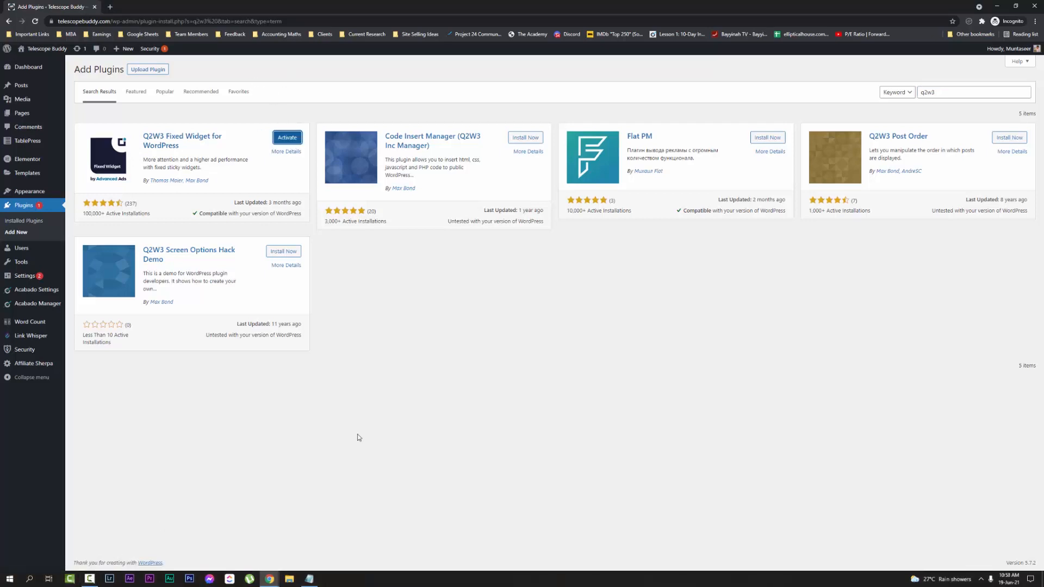
click(289, 141)
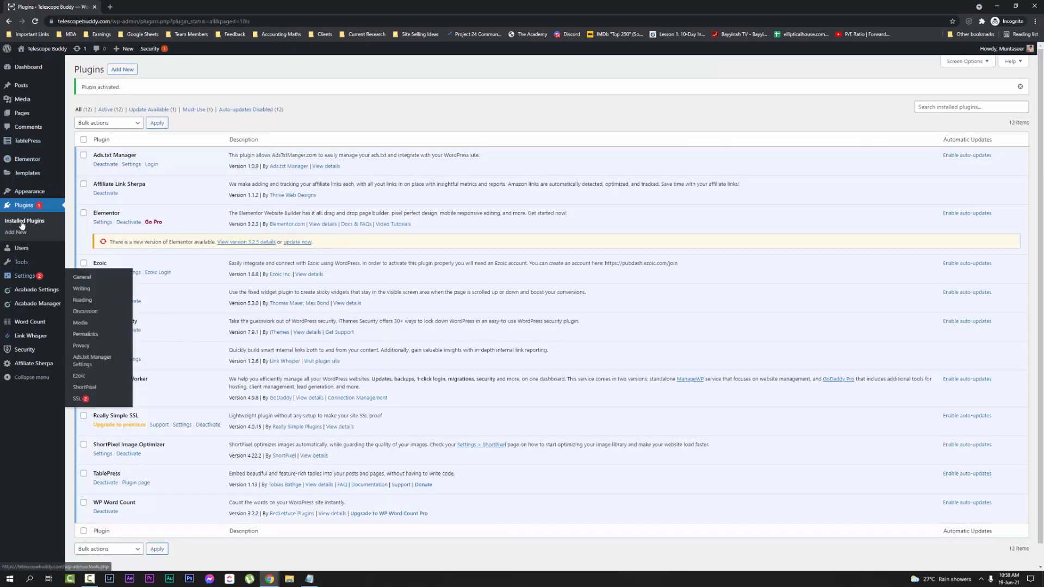
Step: Add a Custom HTML widget to the Sidebar area in the WordPress widget settings
mouse_move(36, 198)
click(104, 216)
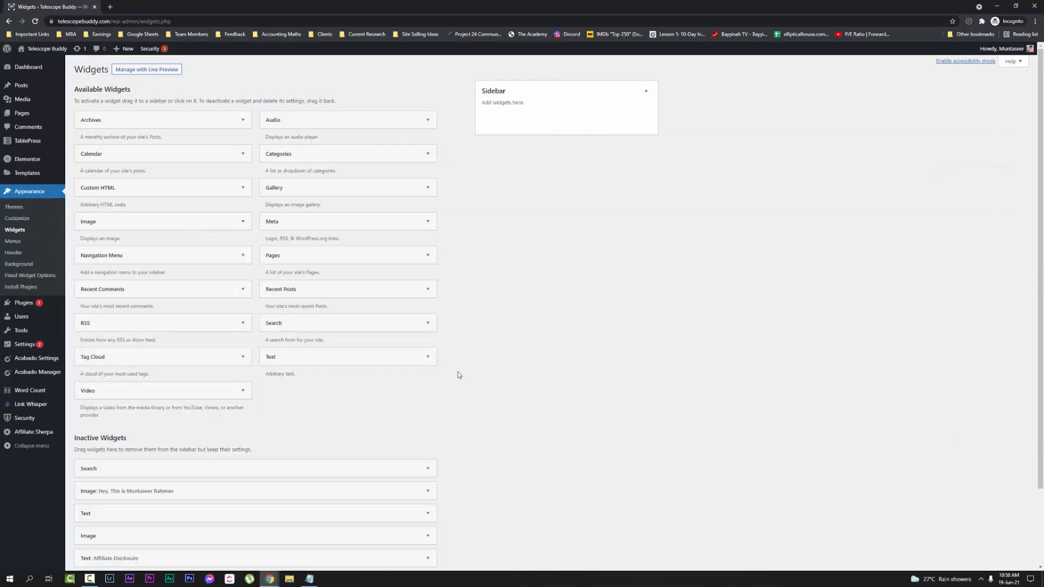
click(111, 191)
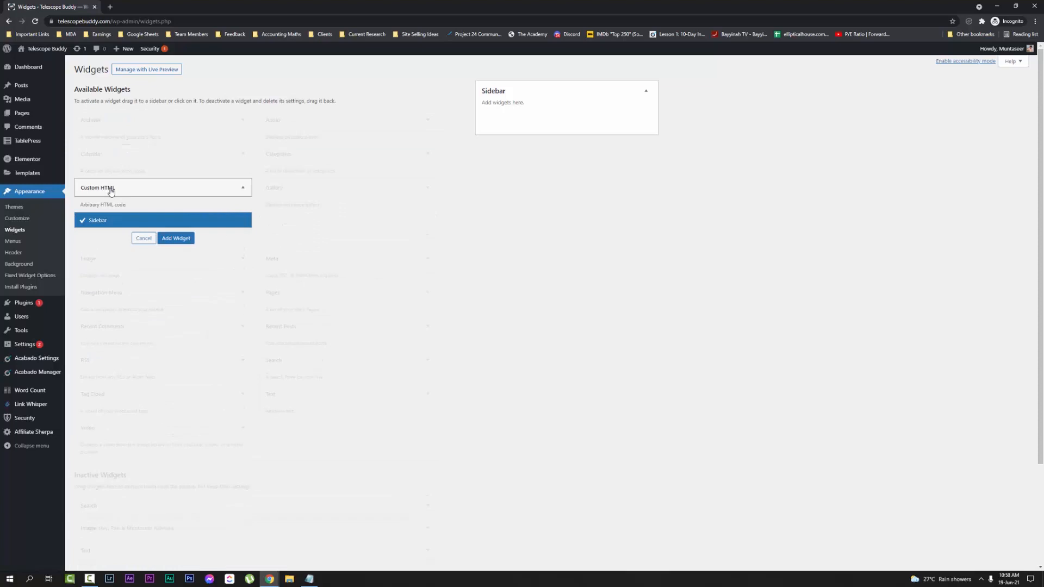
click(176, 239)
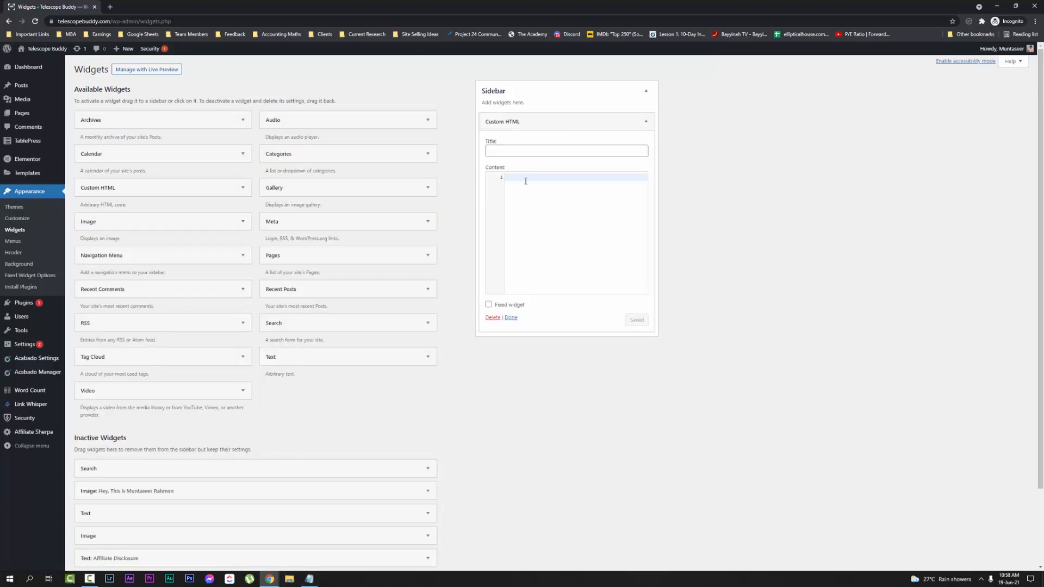
Step: Paste the copied Ezoic sidebar_floating_1 placeholder code into the Custom HTML widget, enable Fixed widget, save it and collapse the widget
text(<!-- Ezoic - sidebar_floating_1 - sidebar_floating_1 --> <div id="ezoic-pub-ad-placeholder-120"> </div> <!-- End Ezoic - sidebar_floating_1 - sidebar_floating_1 -->)
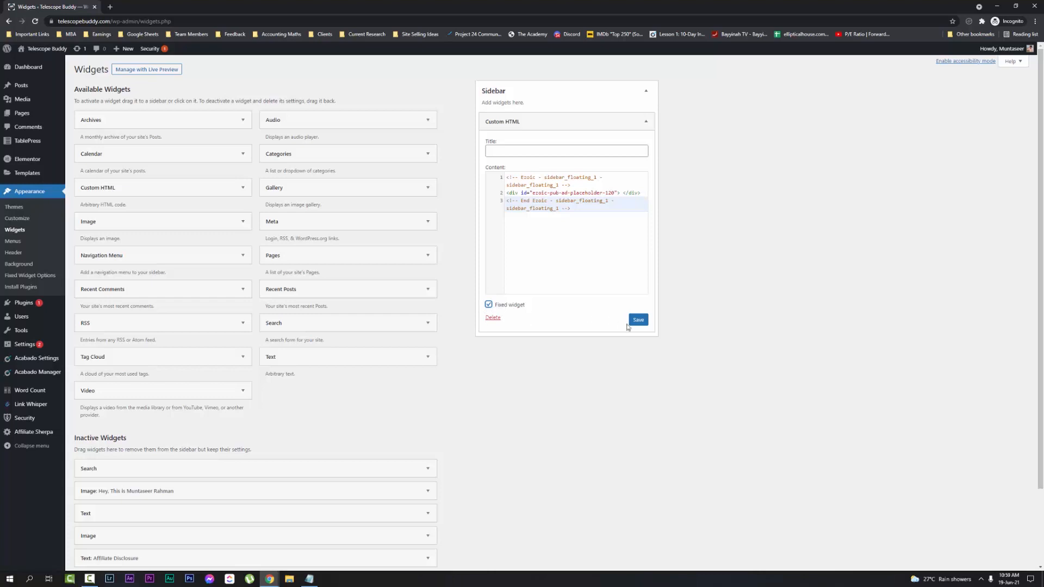
click(631, 321)
click(511, 318)
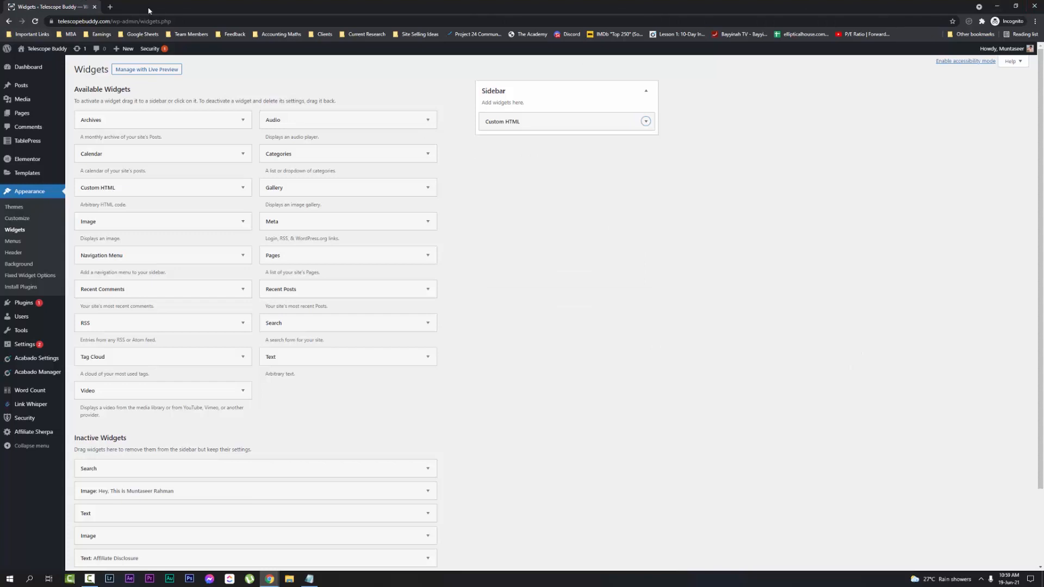
Step: Minimize the incognito window, load telescopebuddy.com in a new tab, and open the PowerSeeker 70 AZ vs. AstroMaster 70 AZ post
click(998, 8)
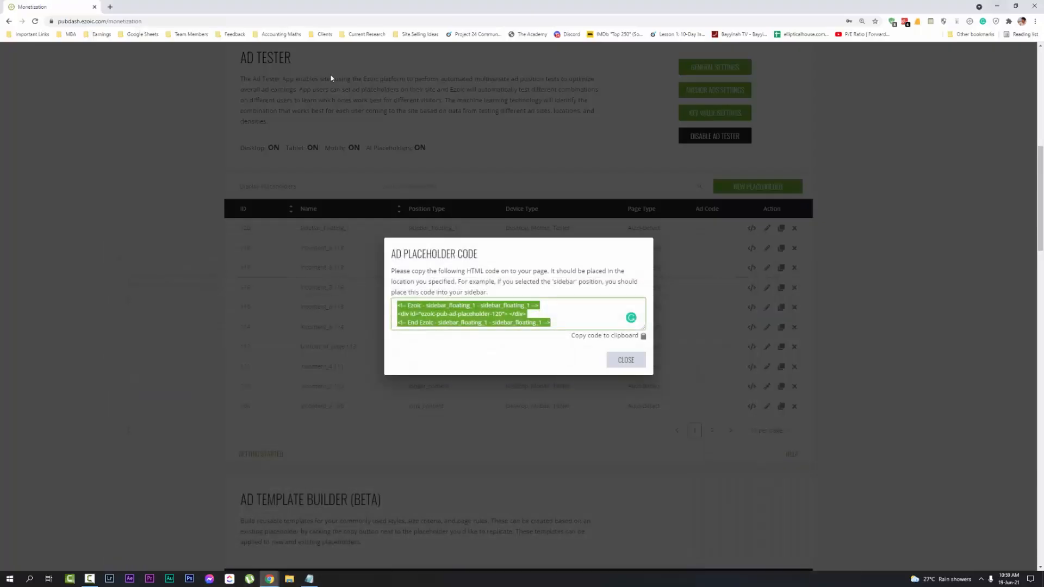
click(110, 6)
text(telescopebuddy.com)
key(Return)
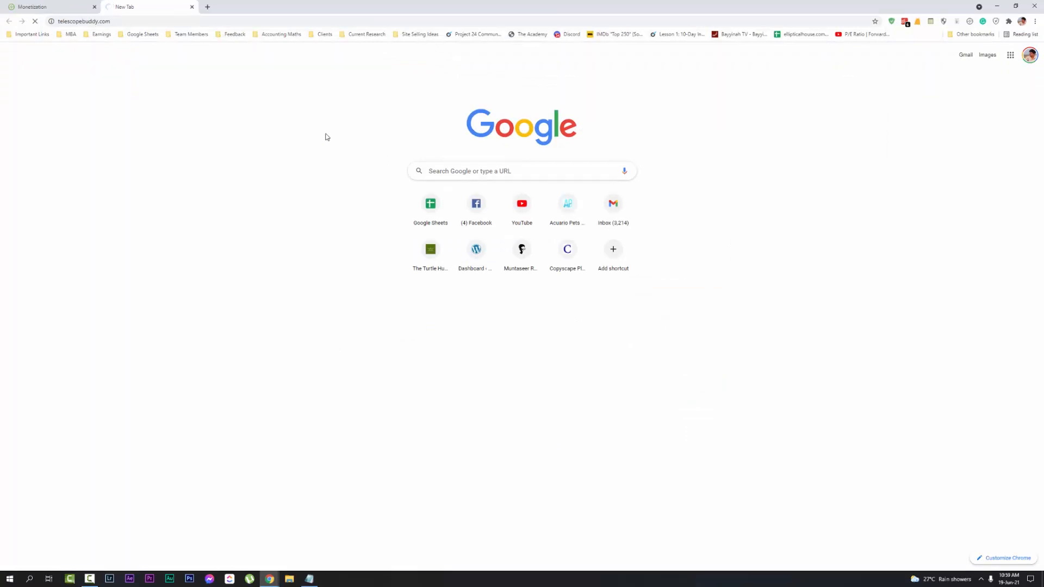
scroll(772, 358, down, 5)
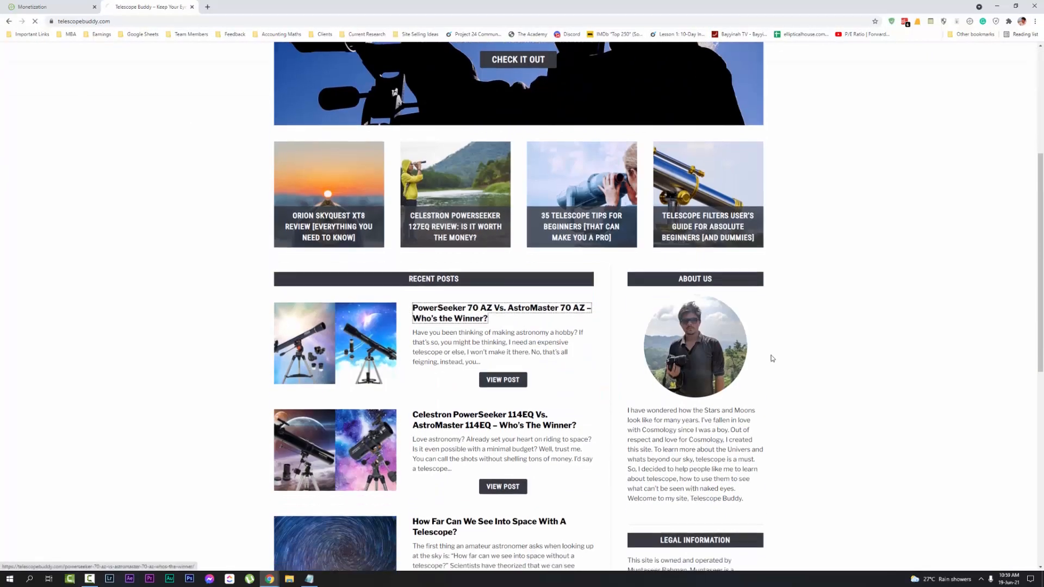
scroll(771, 359, down, 9)
scroll(491, 255, down, 2)
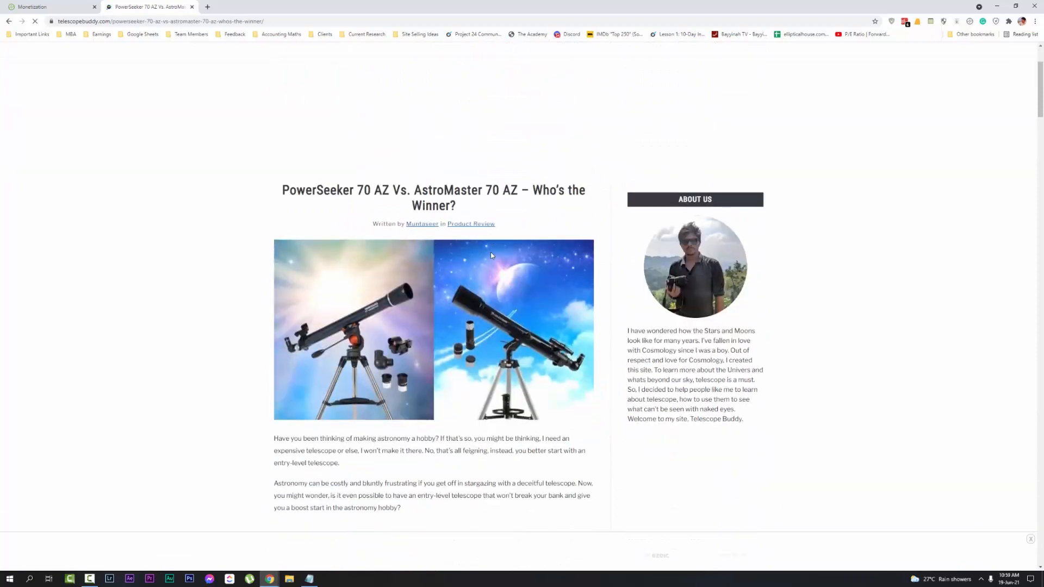
Step: Look down the whole comparison post and back up, checking the sidebar for the sticky floating ad
scroll(493, 279, down, 19)
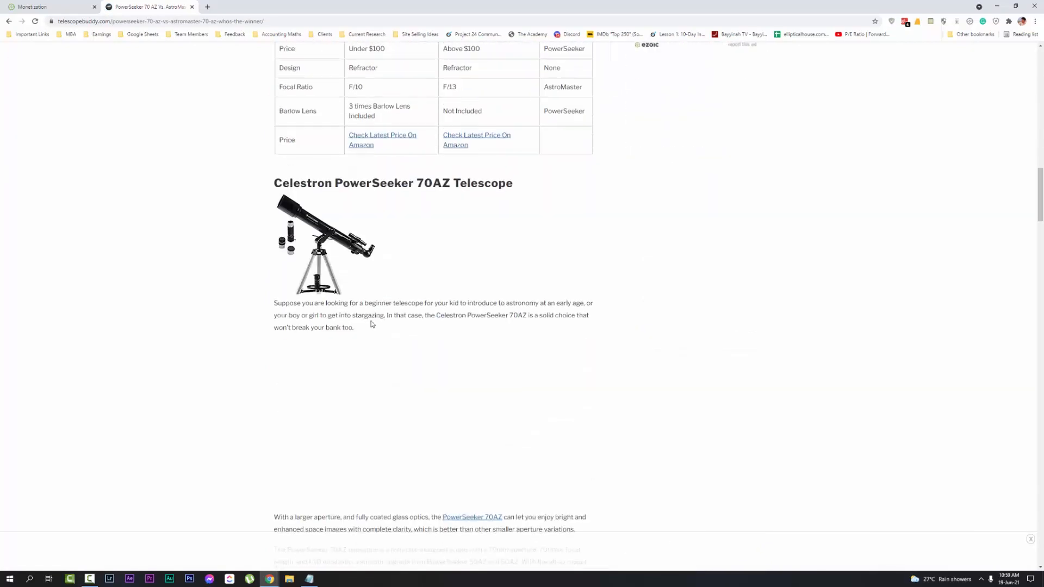
scroll(389, 289, down, 20)
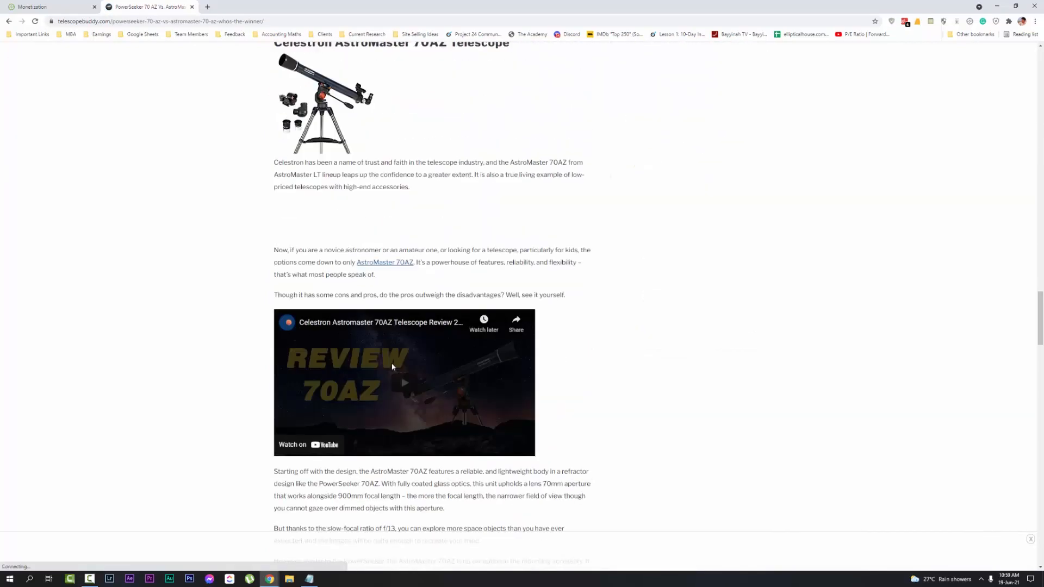
scroll(399, 394, down, 20)
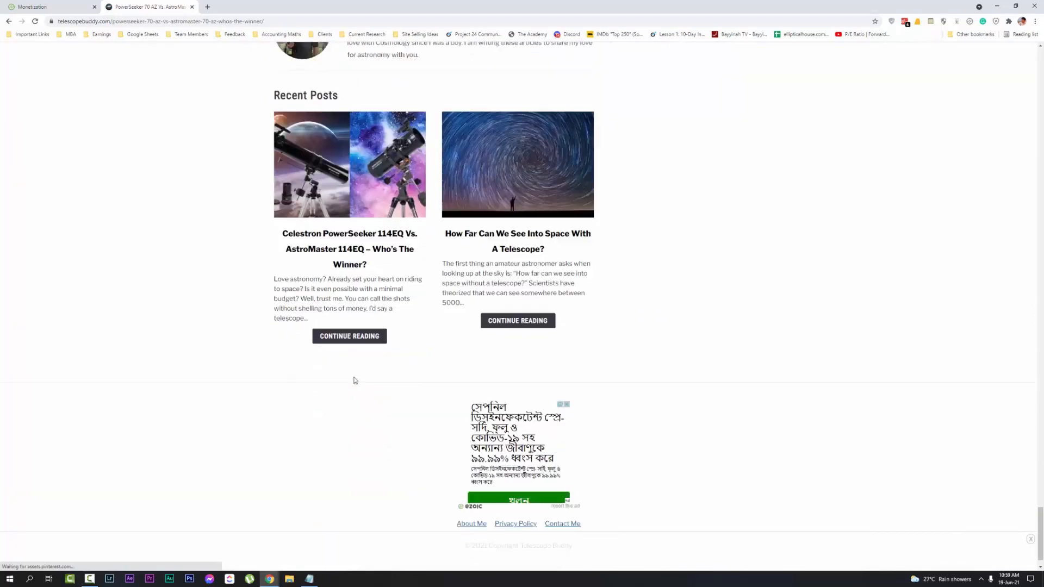
scroll(698, 448, up, 20)
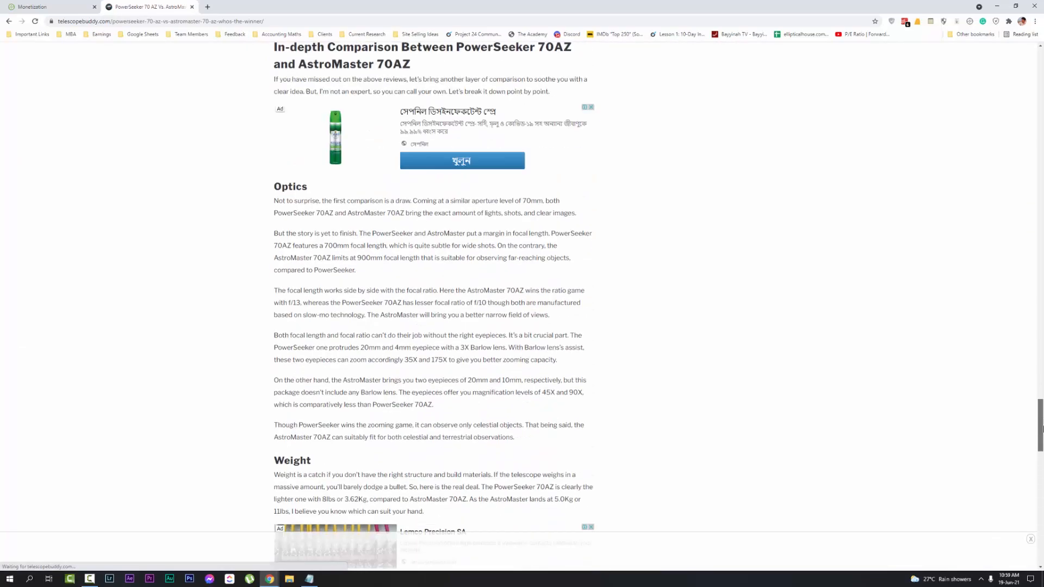
scroll(659, 357, up, 20)
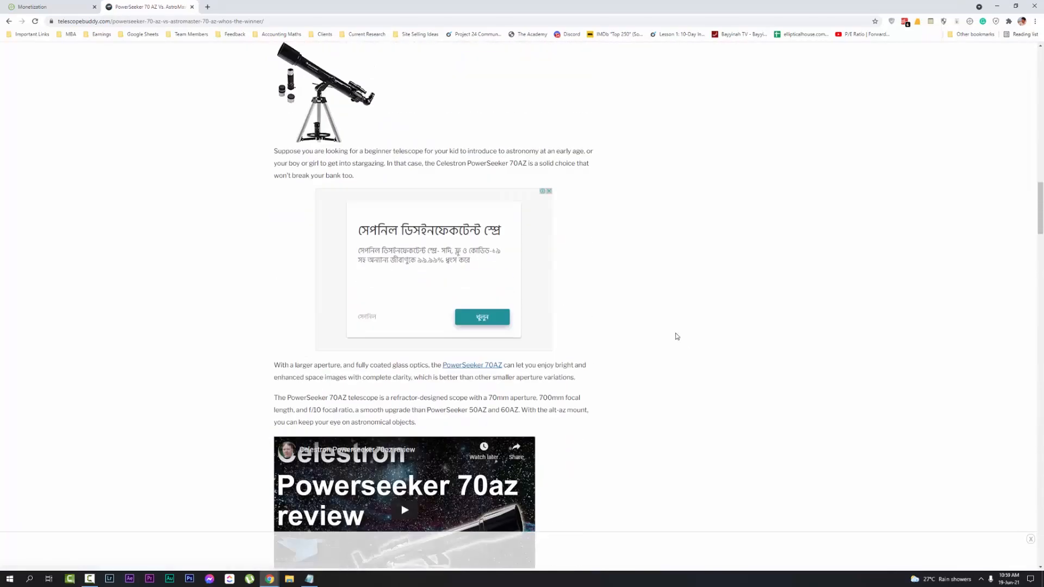
scroll(670, 338, up, 9)
scroll(706, 369, down, 13)
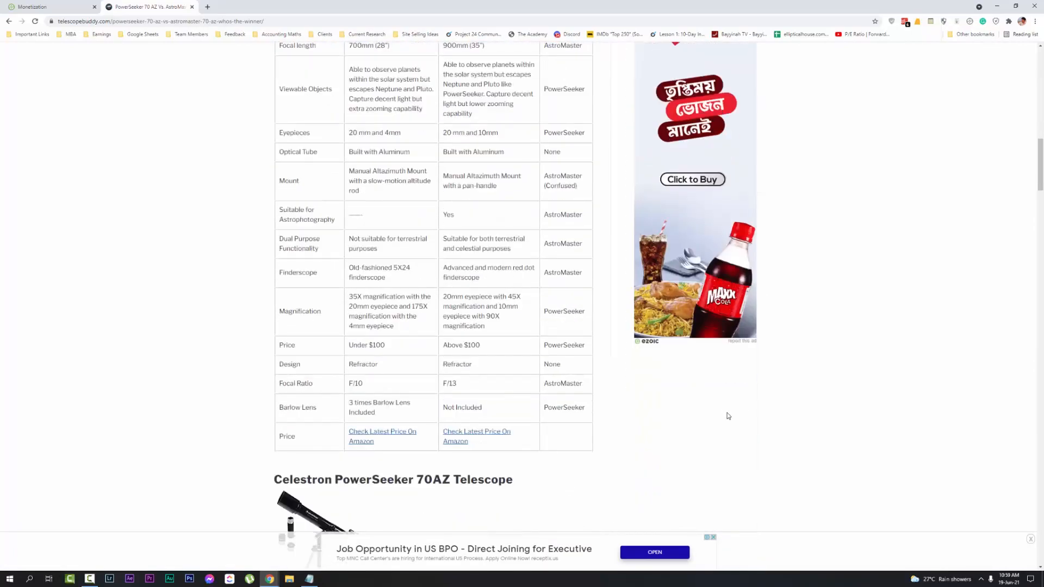
scroll(722, 382, up, 20)
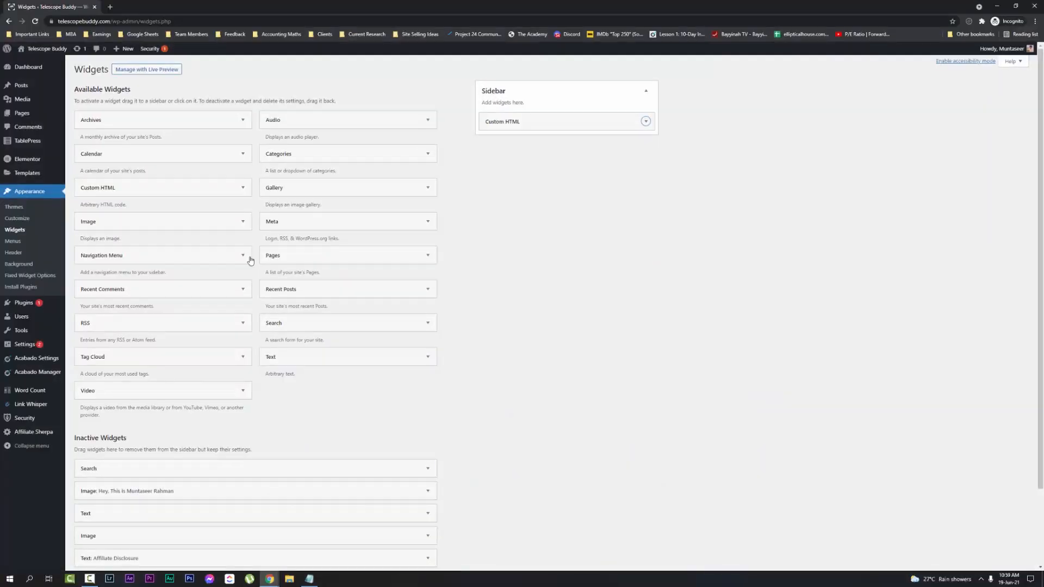
Step: Revisit the Custom HTML widget in the WordPress Sidebar area, and minimize the incognito window again
click(556, 113)
click(556, 121)
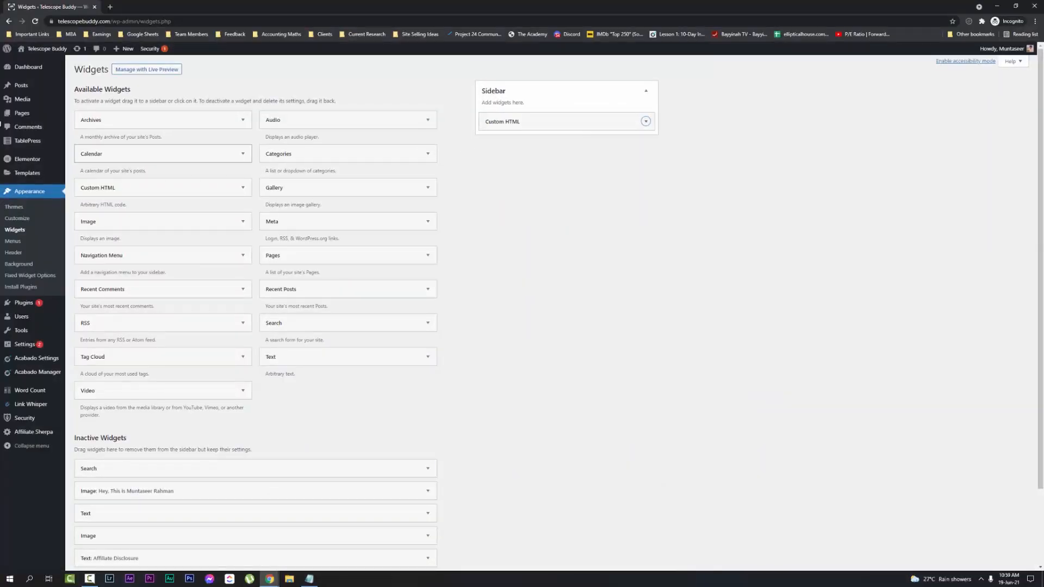
click(996, 5)
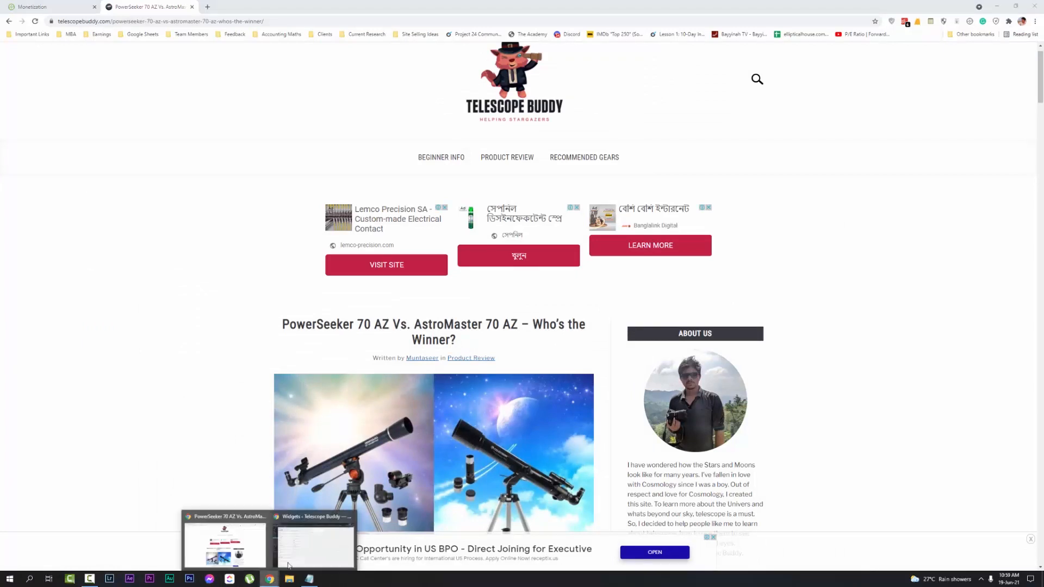
Step: In the ezoic.txt checklist, insert blank lines above and below the Setup Placeholders item, and minimize the file
click(310, 578)
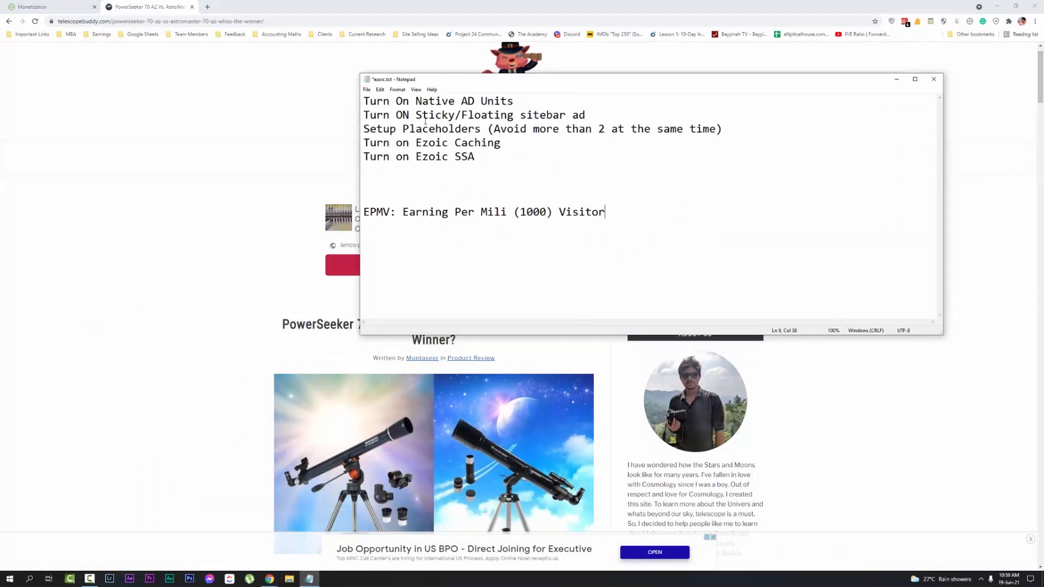
key(Return)
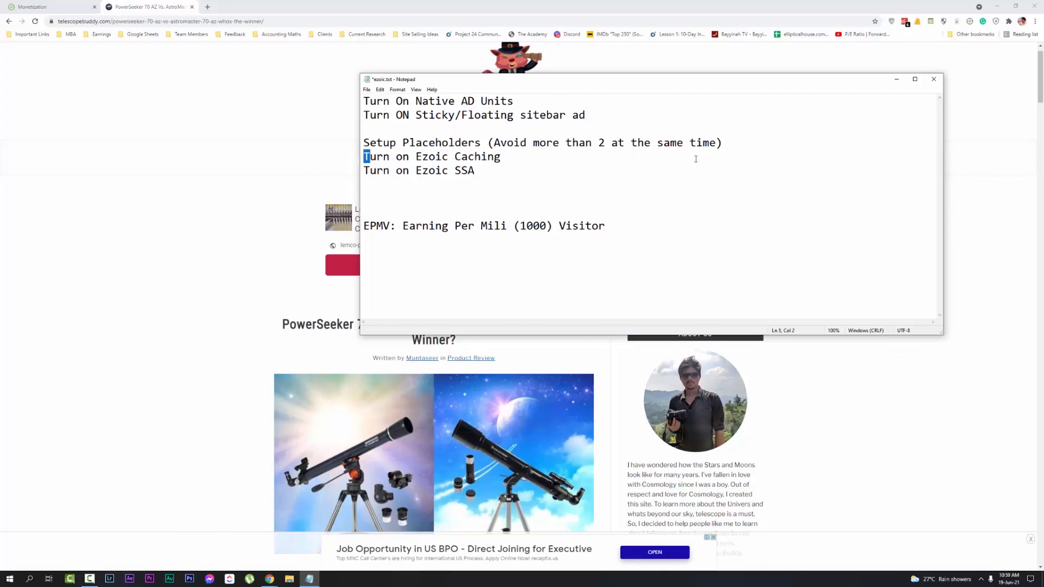
key(Left)
key(Return)
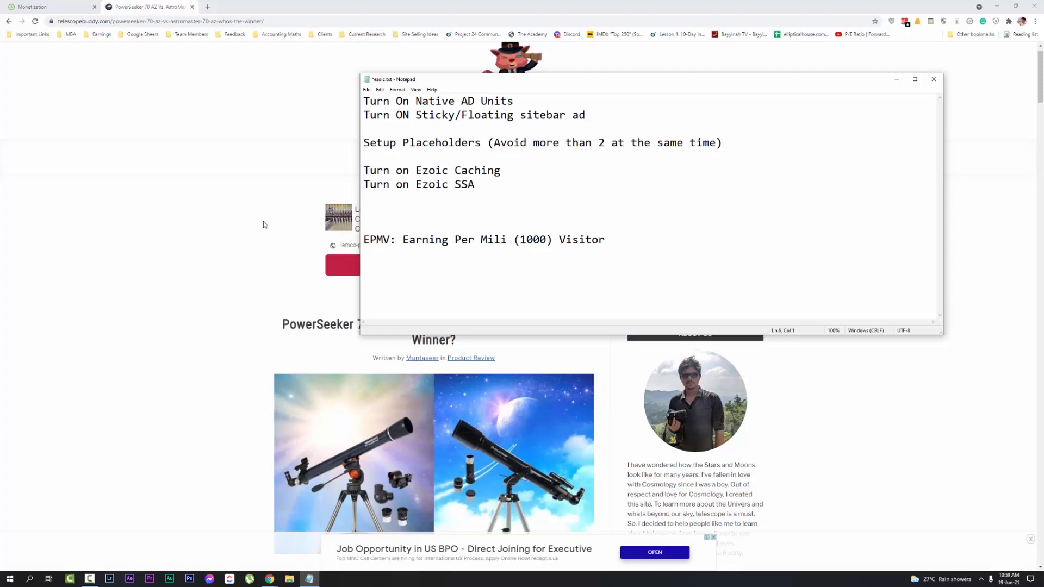
scroll(238, 311, down, 5)
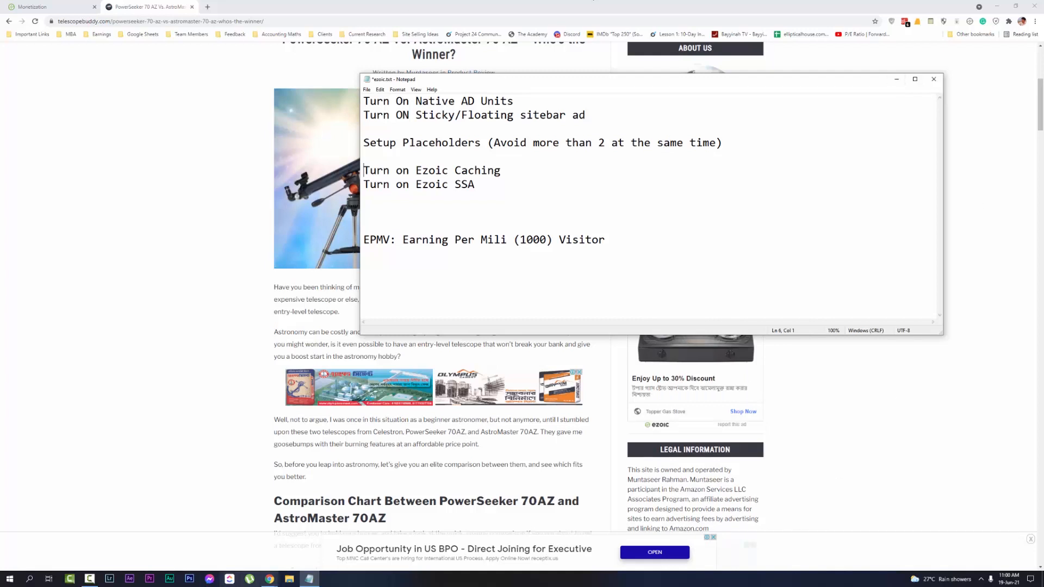
scroll(290, 249, down, 2)
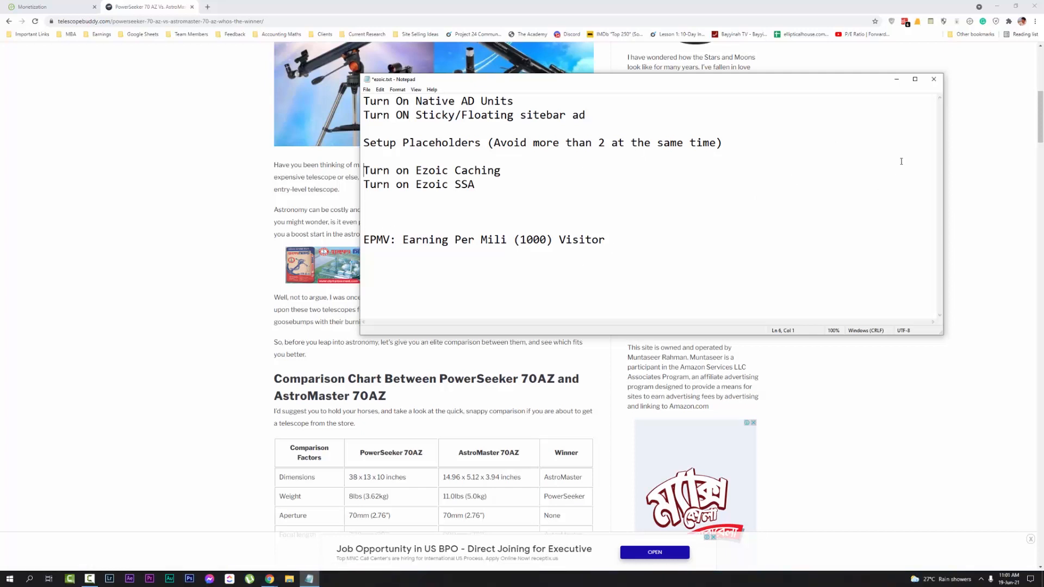
click(896, 79)
Step: Examine the ad placements throughout the comparison post, from its header down to the Final Verdict and back
scroll(342, 202, up, 3)
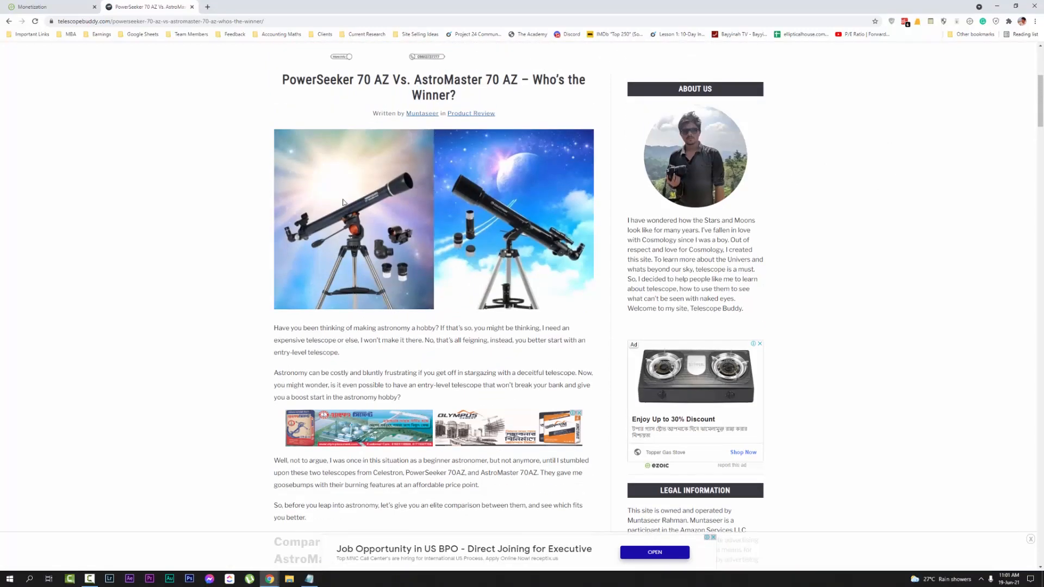
scroll(342, 202, up, 4)
scroll(399, 295, down, 15)
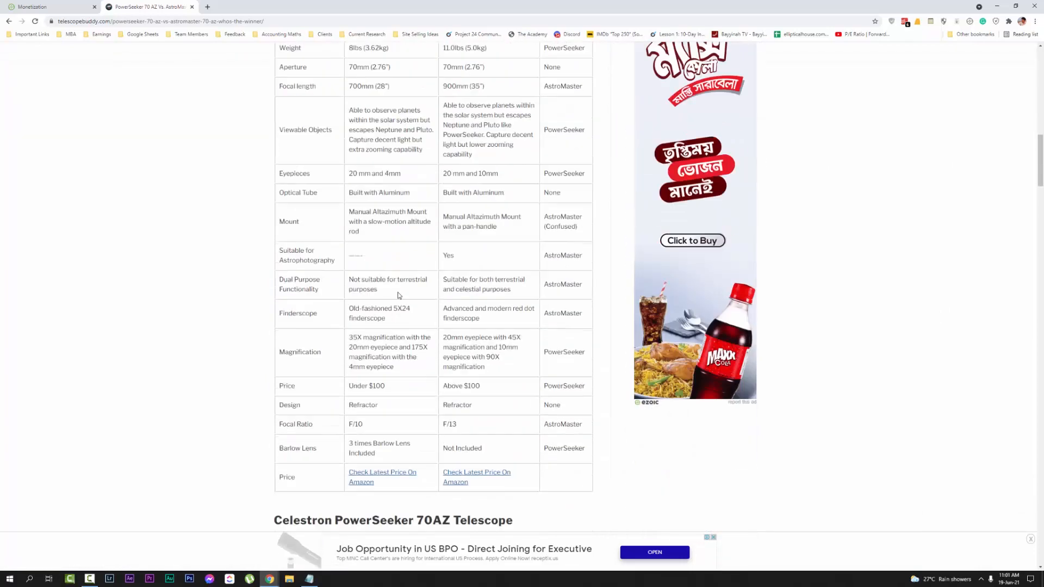
scroll(400, 295, down, 20)
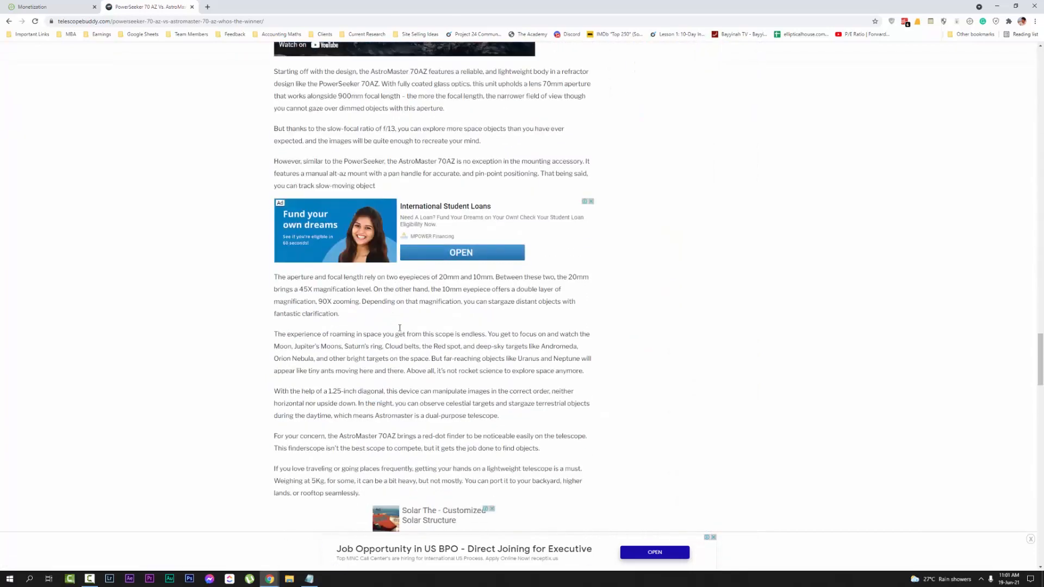
scroll(400, 327, down, 20)
scroll(426, 365, up, 8)
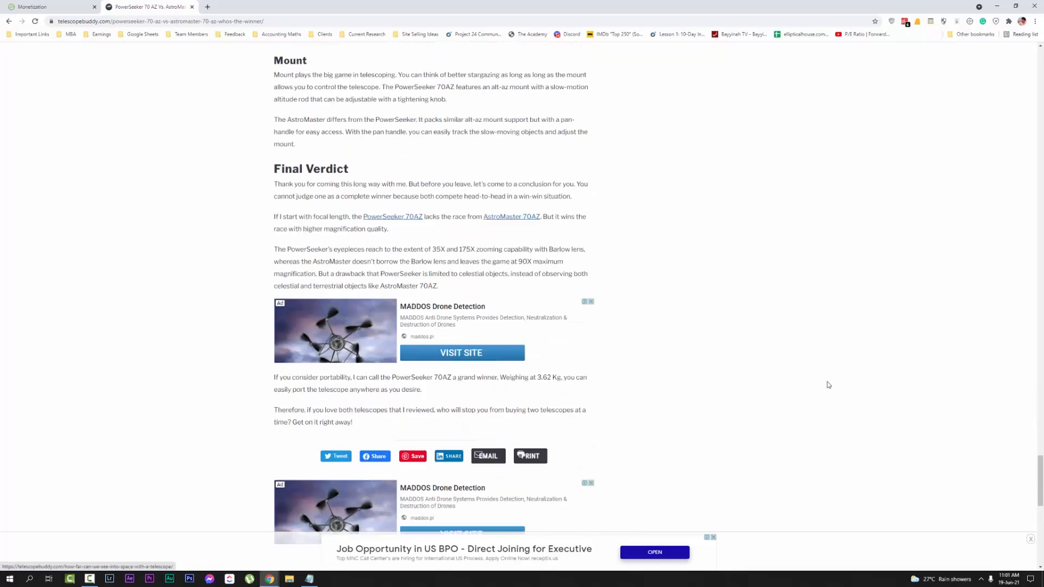
scroll(828, 385, up, 20)
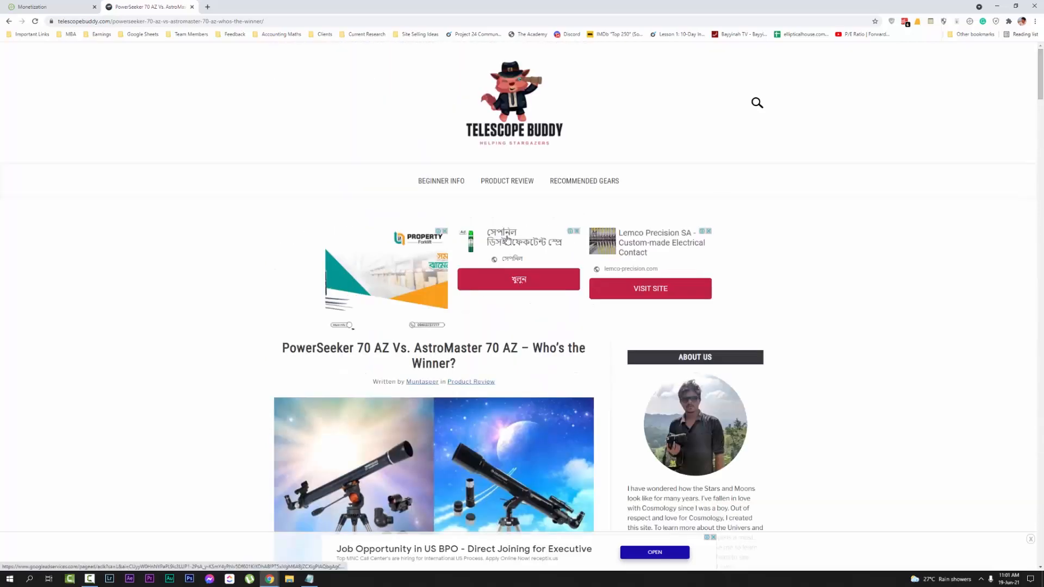
Step: Compare the ads above the title, in the sidebar and between the paragraphs of the comparison post
scroll(445, 273, down, 8)
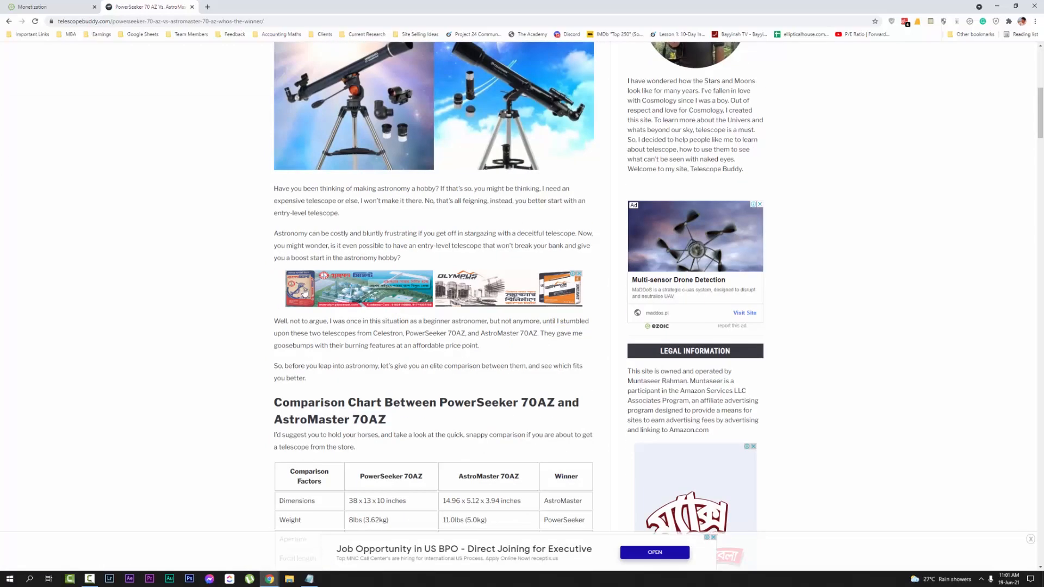
scroll(443, 177, up, 8)
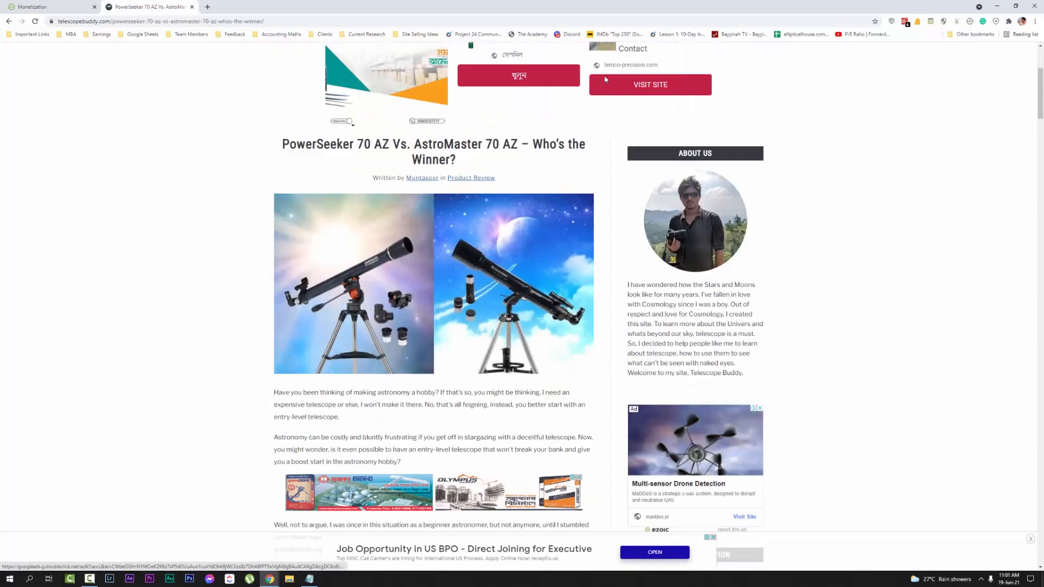
scroll(444, 238, down, 7)
scroll(445, 238, down, 20)
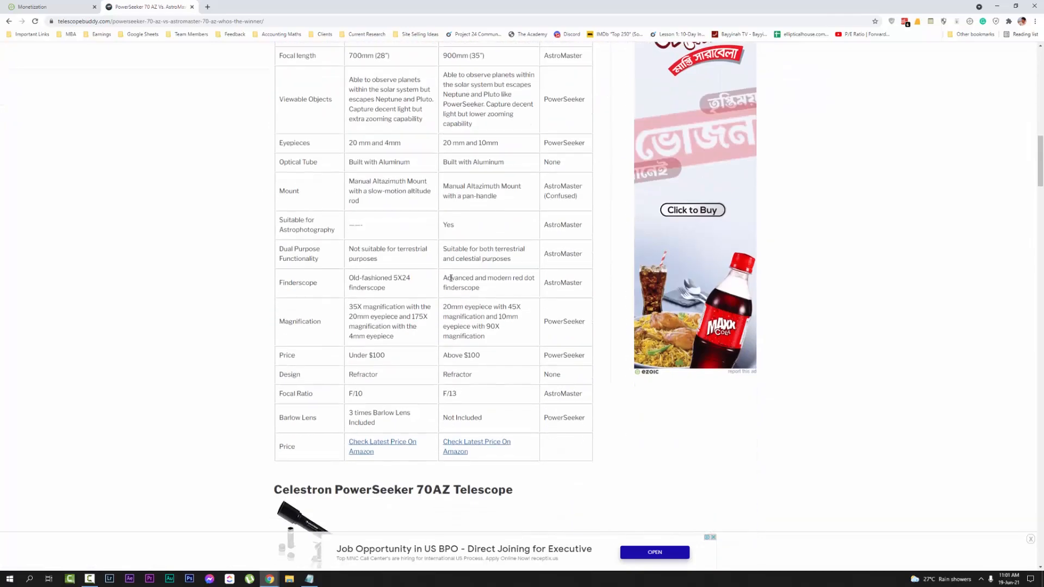
scroll(605, 305, down, 12)
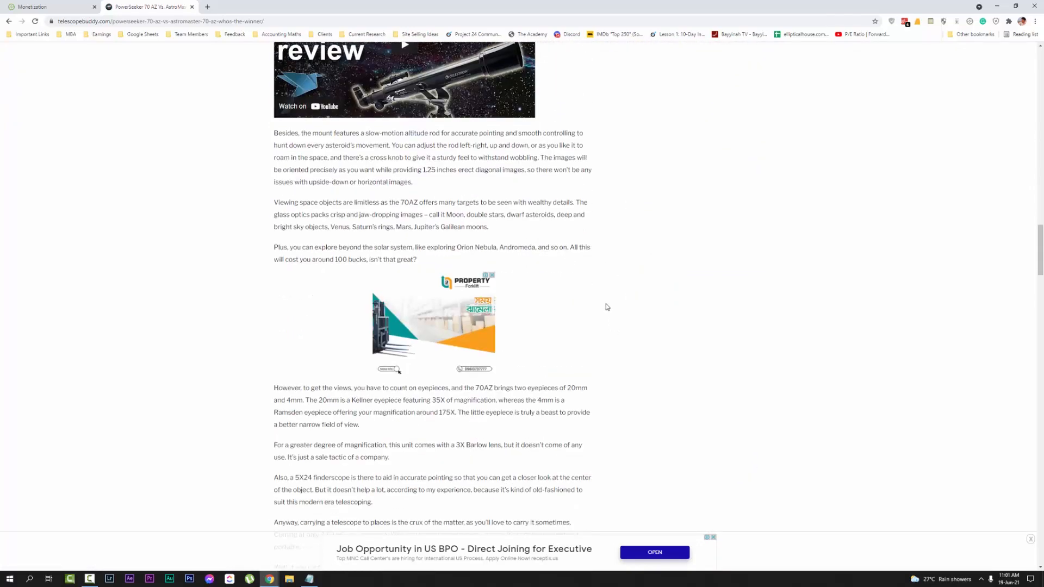
scroll(578, 335, down, 4)
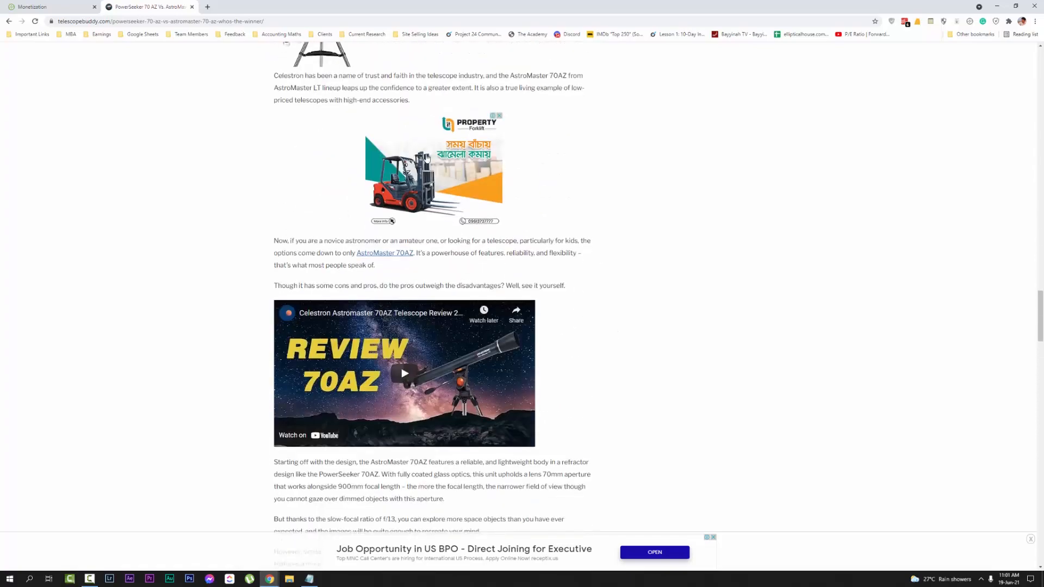
scroll(722, 267, down, 1)
drag(1040, 321, 1038, 68)
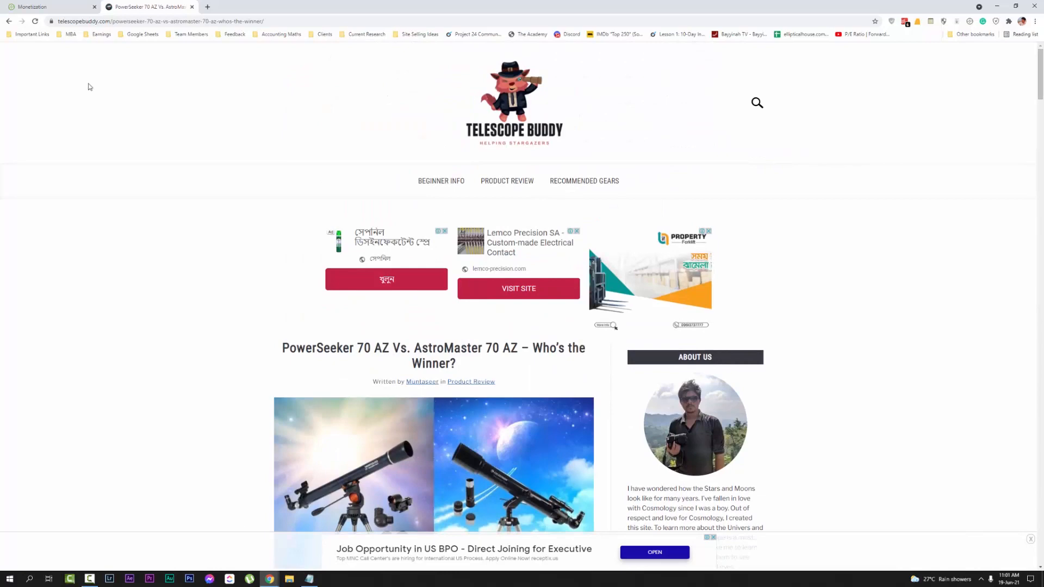
scroll(397, 331, down, 5)
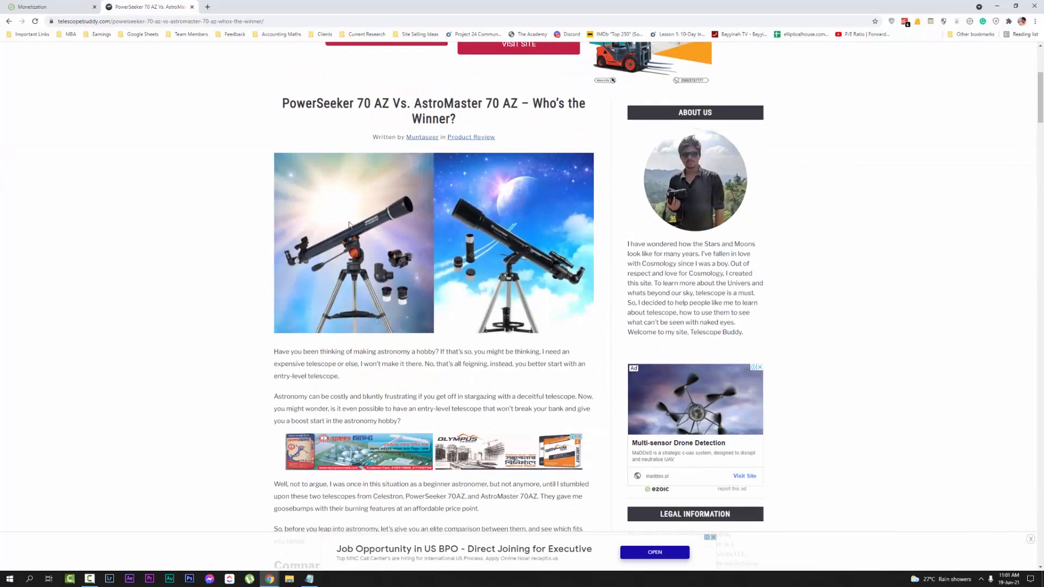
Step: Close the ad placeholder code dialog on the Ezoic Monetization page and return to the comparison post
scroll(782, 280, down, 11)
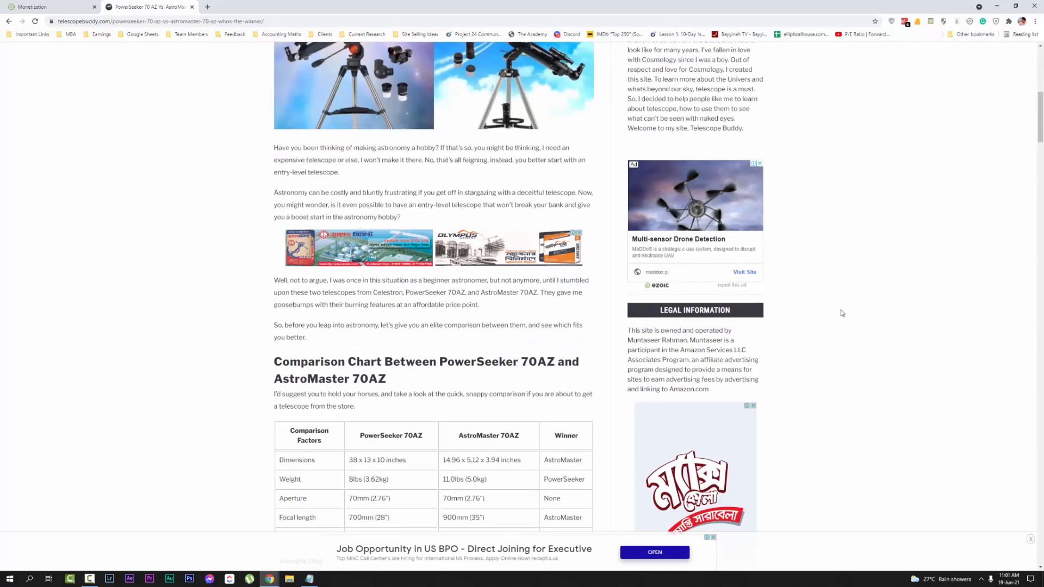
scroll(824, 377, up, 4)
scroll(832, 348, up, 2)
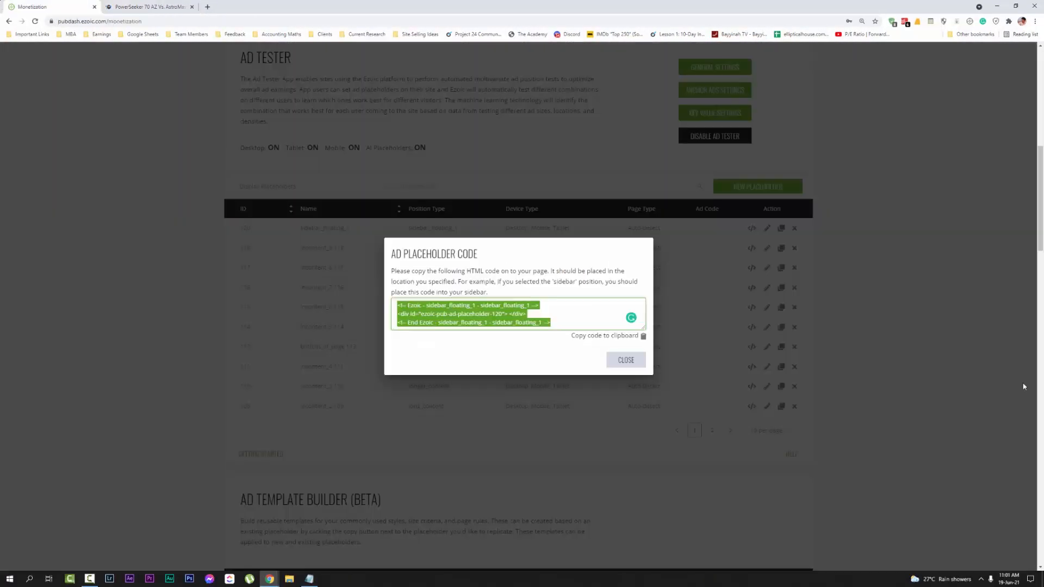
click(633, 367)
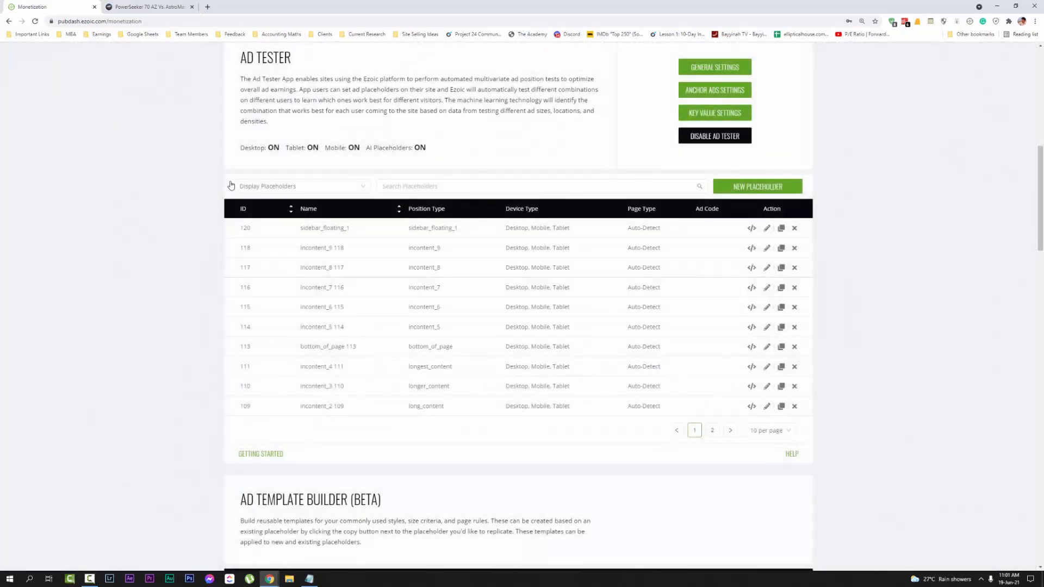
click(123, 6)
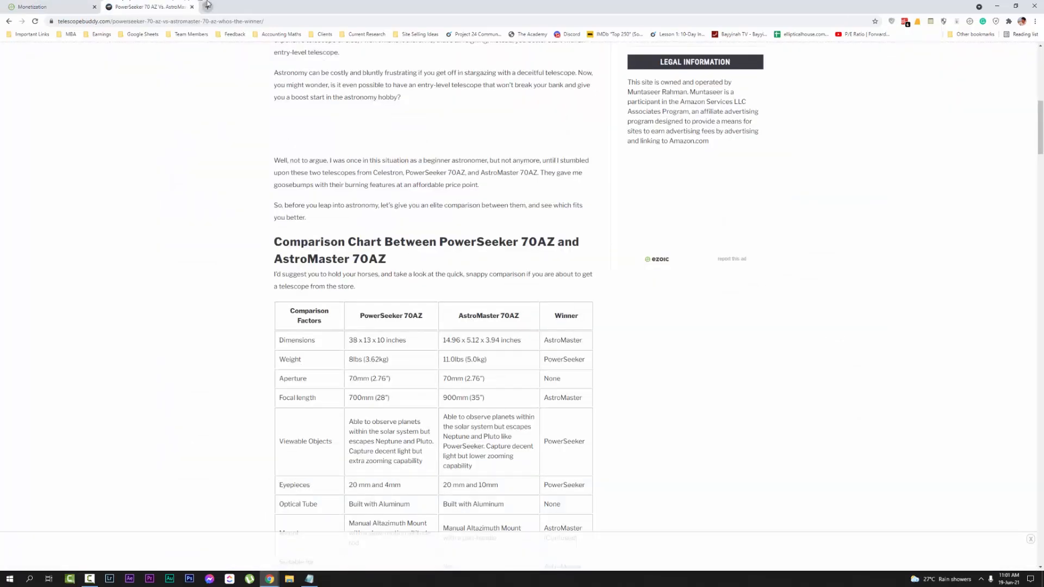
Step: Search Google for "ezoic chrome extension" in a separate browser tab and close the results
click(207, 5)
text(ez)
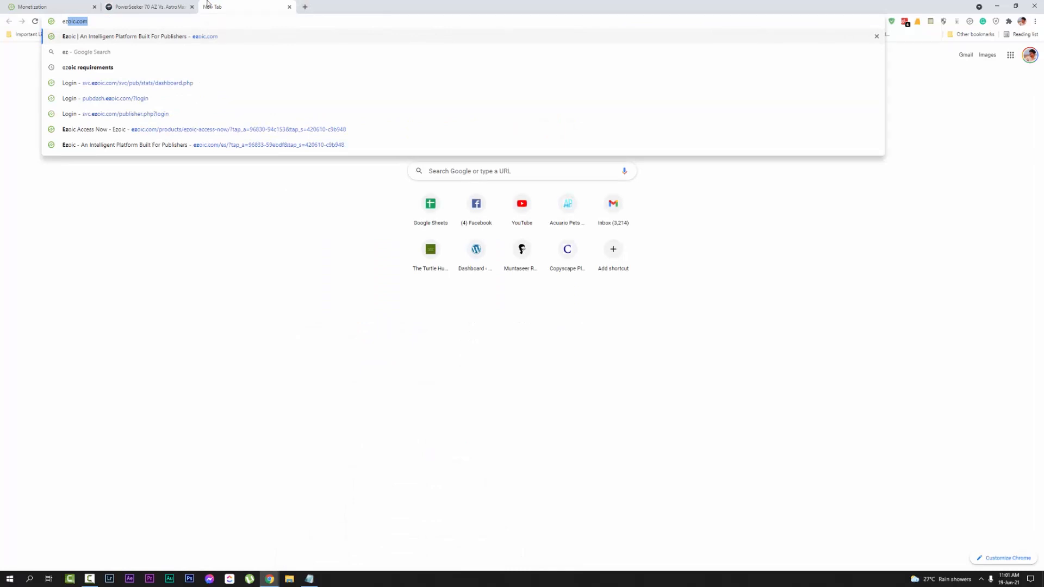
text(oic chrome extension)
key(Return)
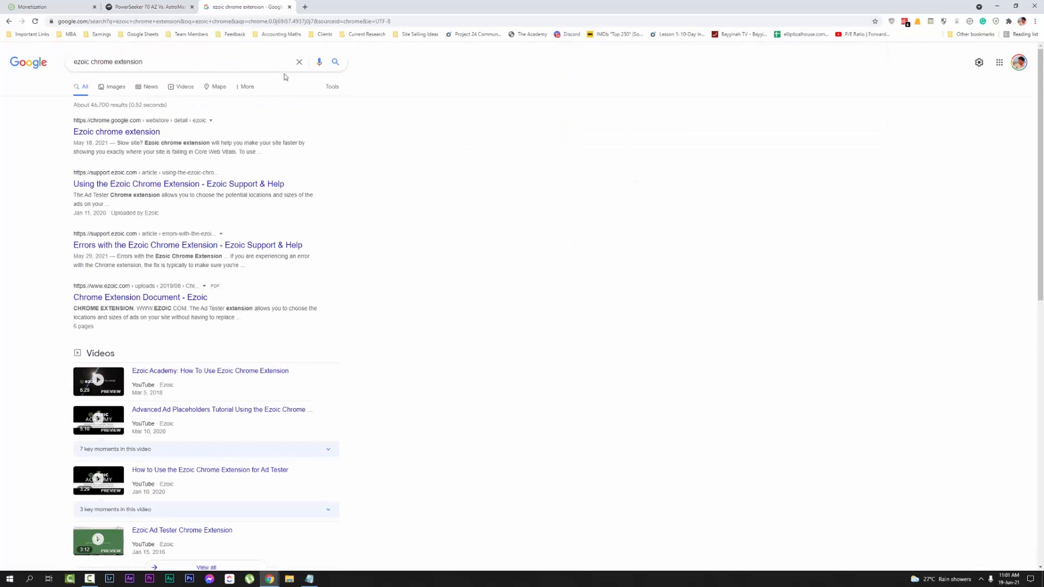
click(289, 7)
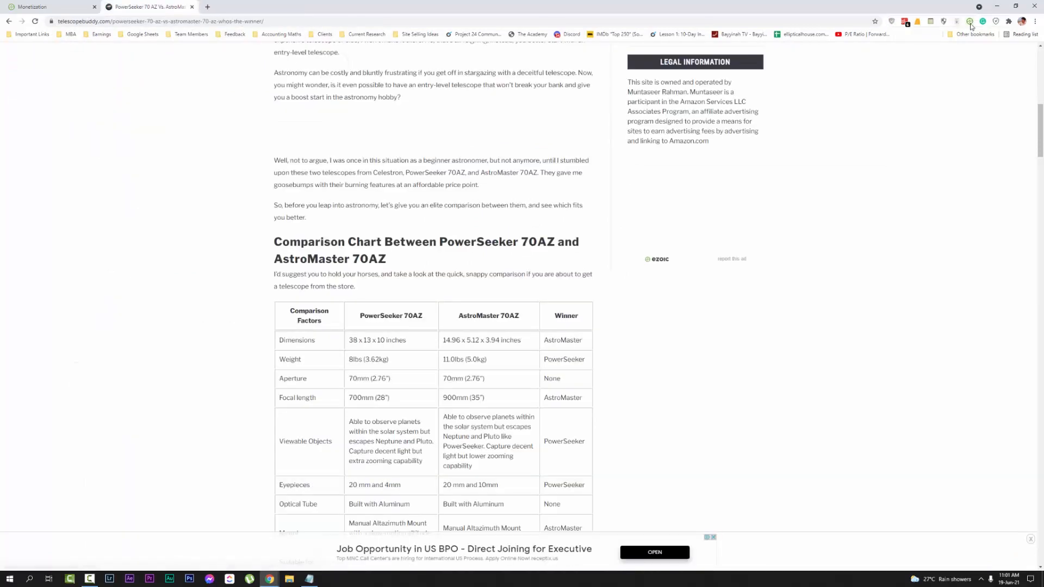
Step: Activate the ad placeholder view on the PowerSeeker vs. AstroMaster post with the Ezoic Chrome extension
scroll(435, 391, up, 12)
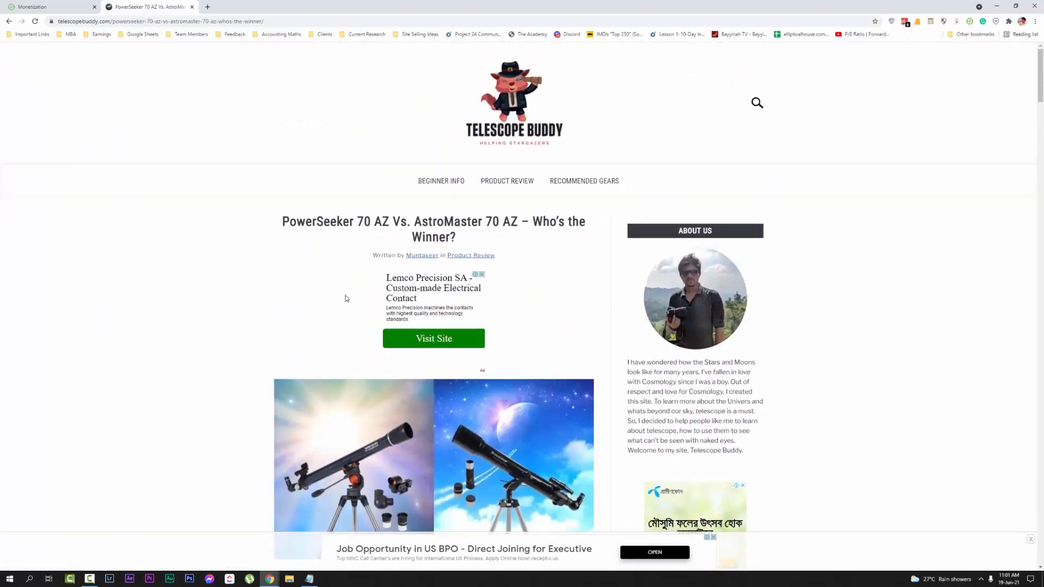
scroll(480, 289, down, 2)
scroll(490, 457, down, 3)
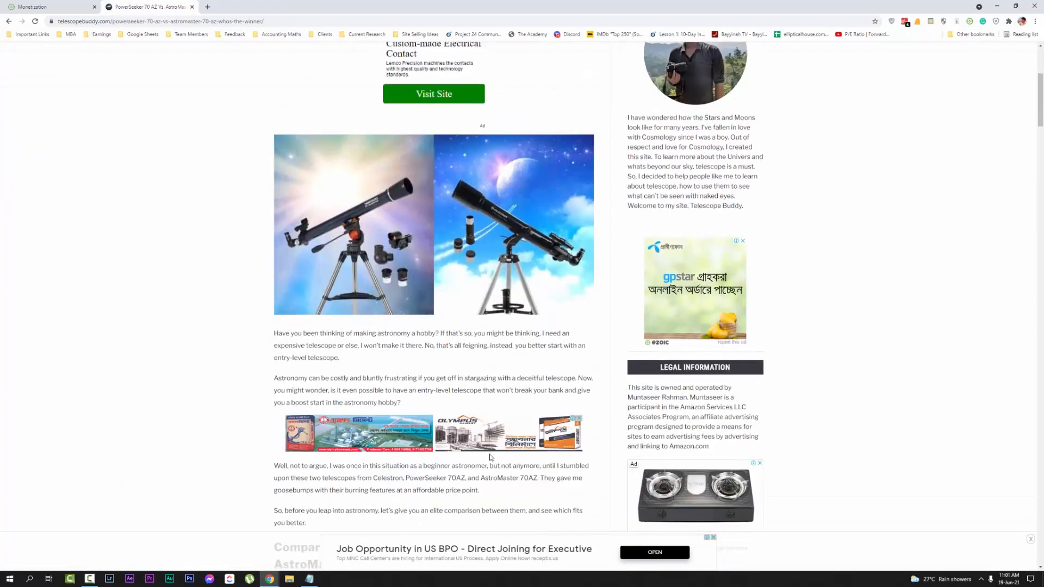
scroll(598, 300, up, 3)
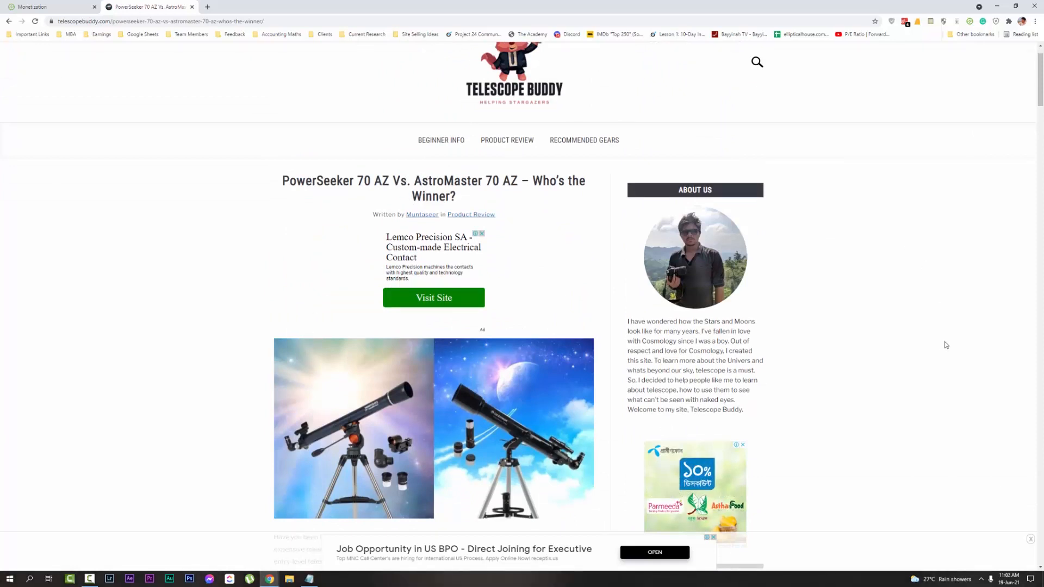
click(970, 22)
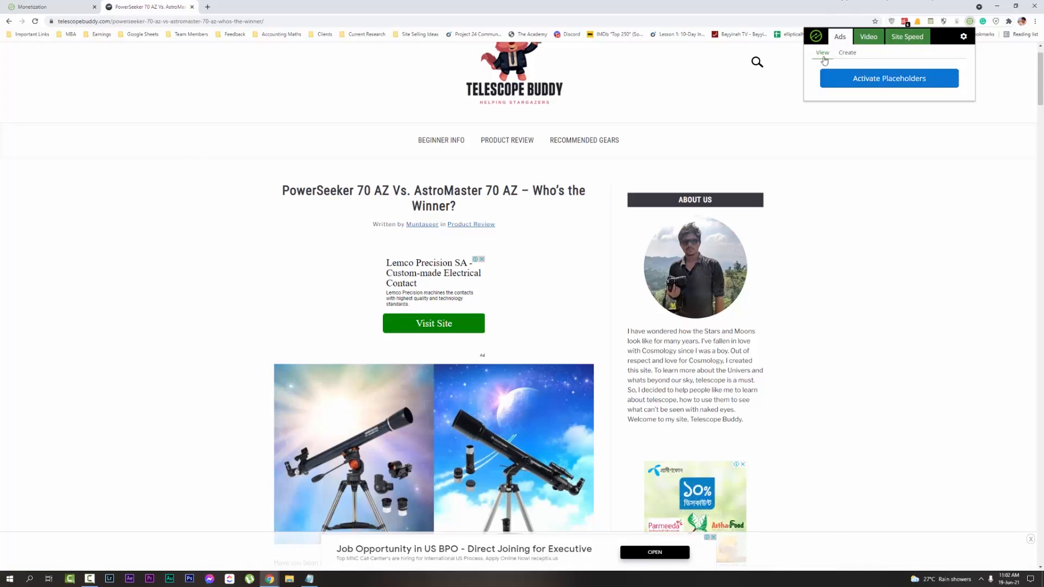
click(898, 79)
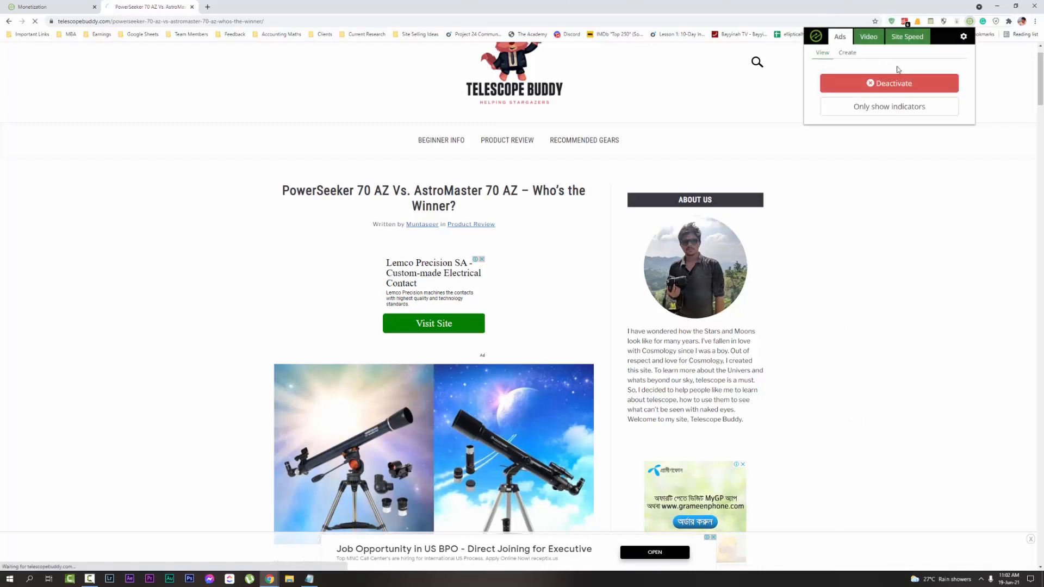
click(244, 156)
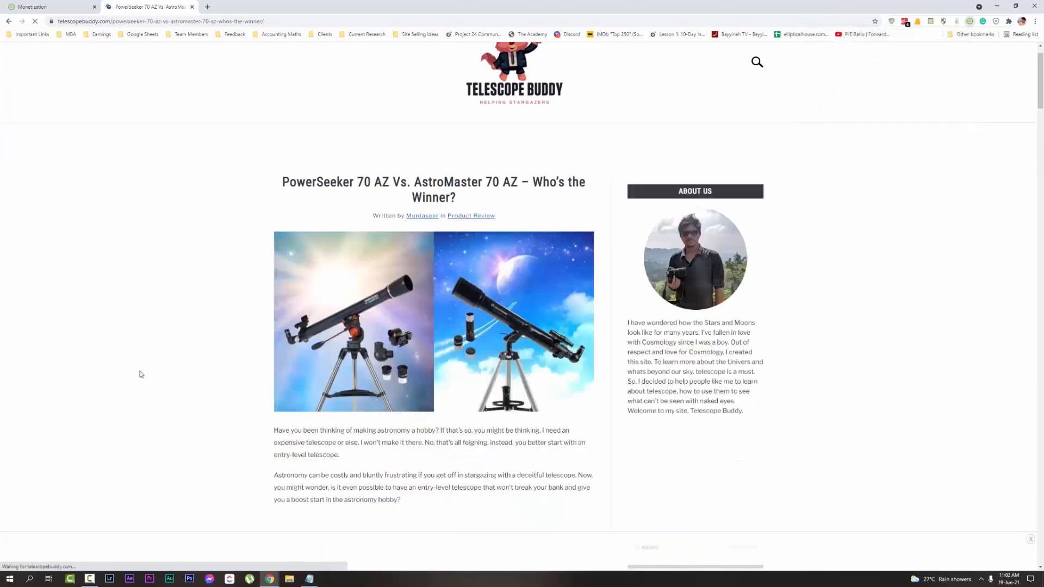
Step: Examine the marked ad placeholders in the post's header, sidebar and body text, down to under_second_paragraph 107 and back
scroll(499, 364, down, 5)
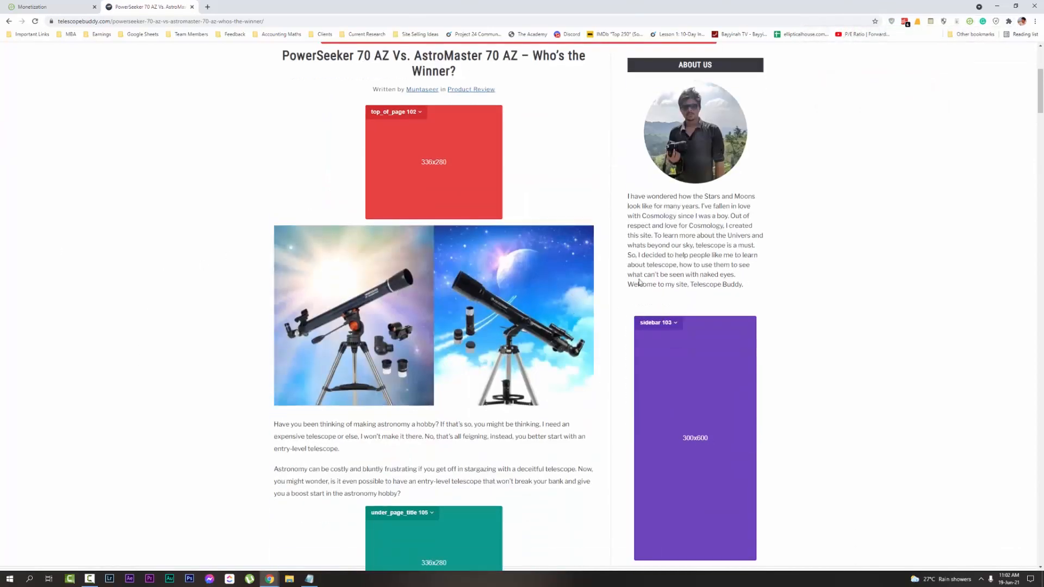
scroll(639, 231, up, 4)
scroll(624, 96, down, 5)
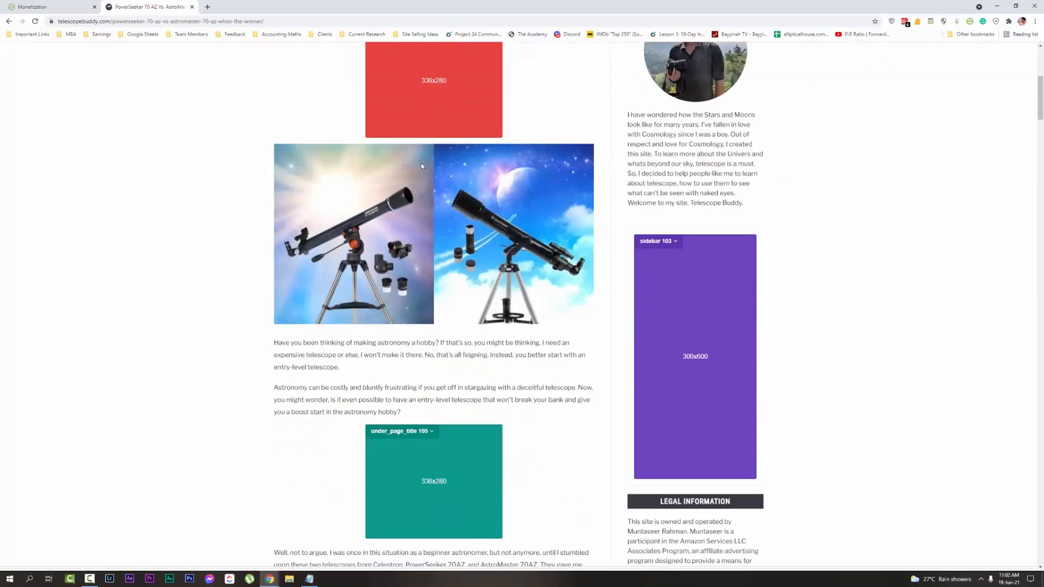
scroll(669, 331, down, 7)
scroll(668, 331, down, 15)
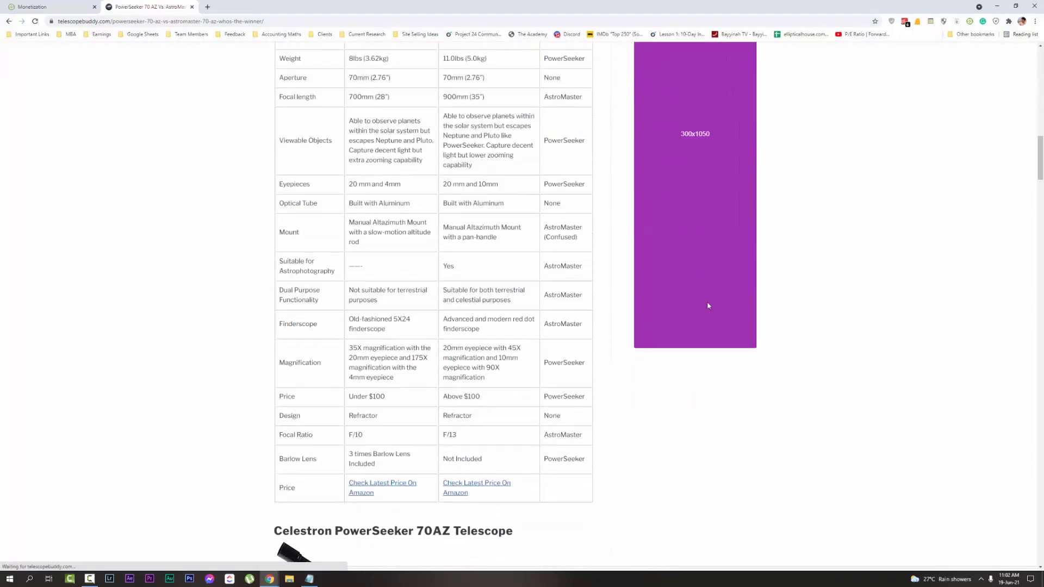
scroll(456, 401, down, 5)
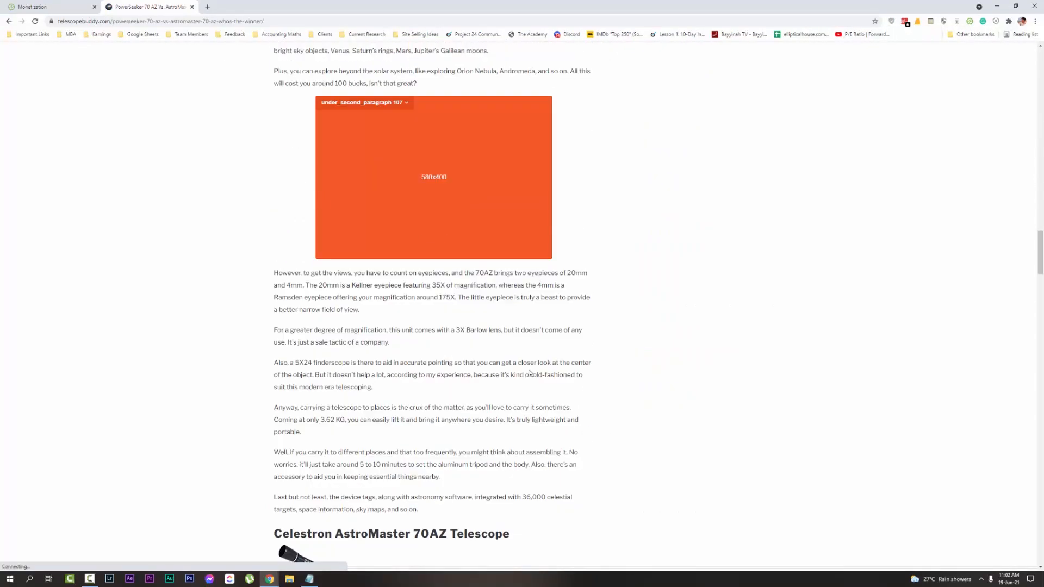
scroll(843, 377, up, 15)
scroll(692, 238, up, 10)
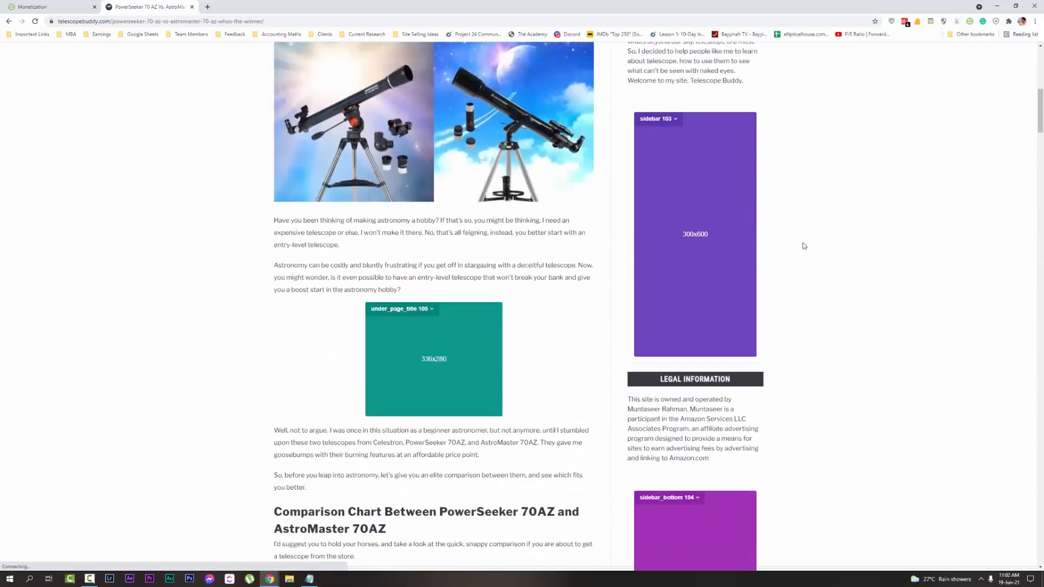
scroll(817, 257, up, 6)
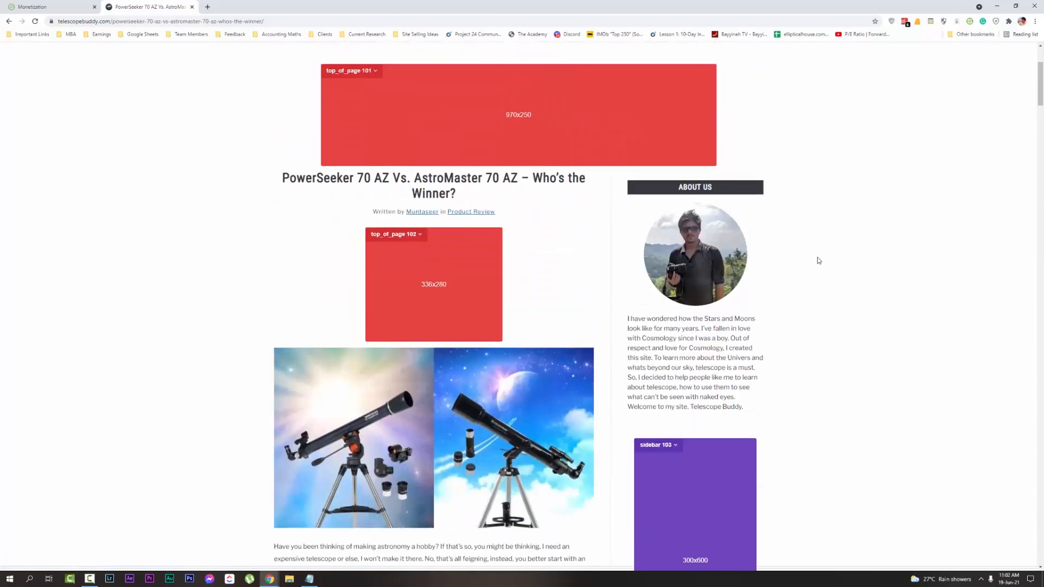
Step: Start creating an Ezoic ad placeholder with the size Automatically Detect and enter location selection on the post
click(969, 22)
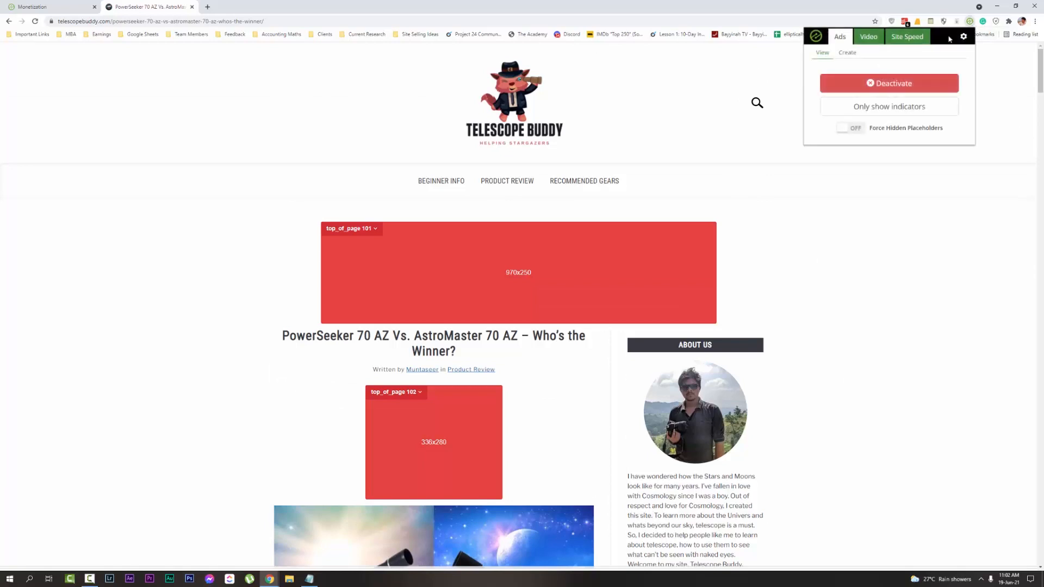
click(844, 53)
click(848, 54)
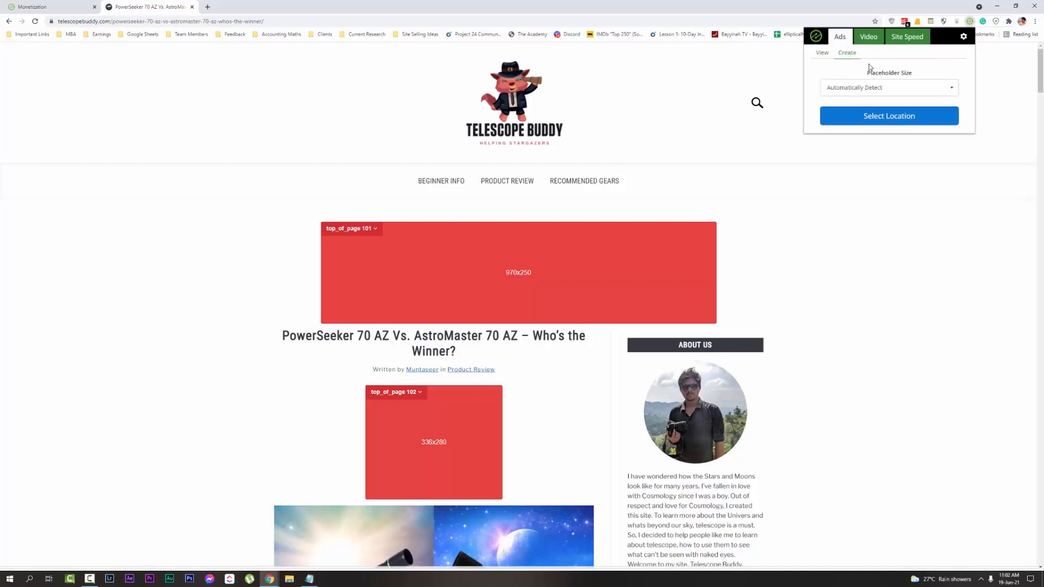
click(884, 114)
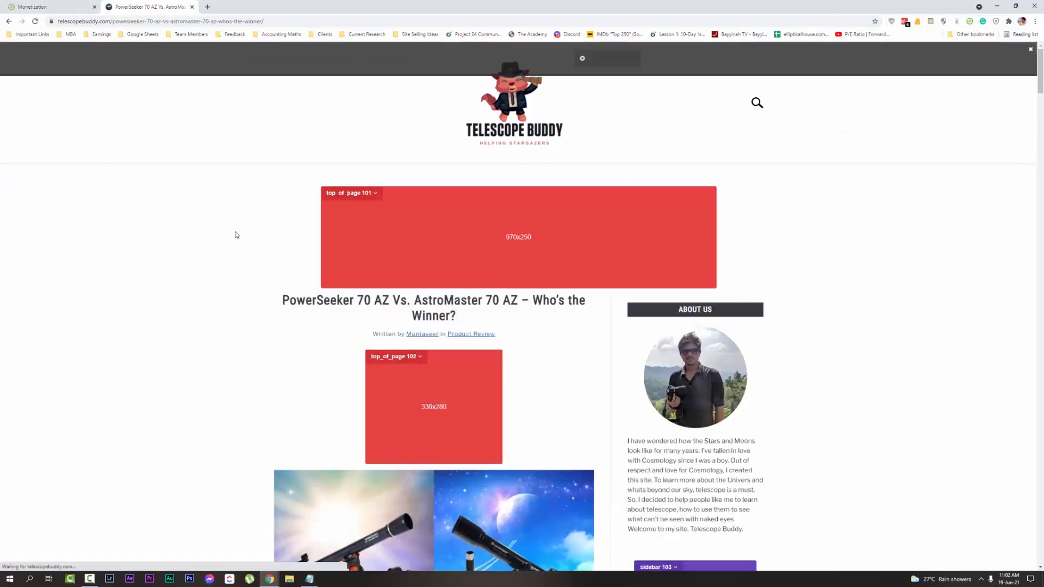
Step: Try to insert a placeholder above top_of_page 101 in the site content area, with its page position as Top of Page
scroll(635, 352, down, 2)
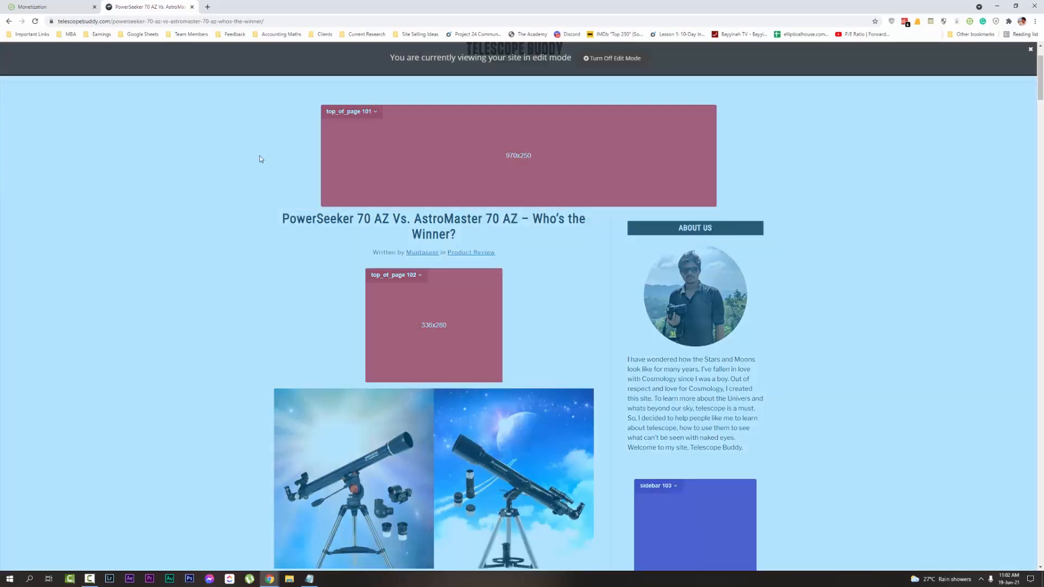
scroll(272, 189, up, 2)
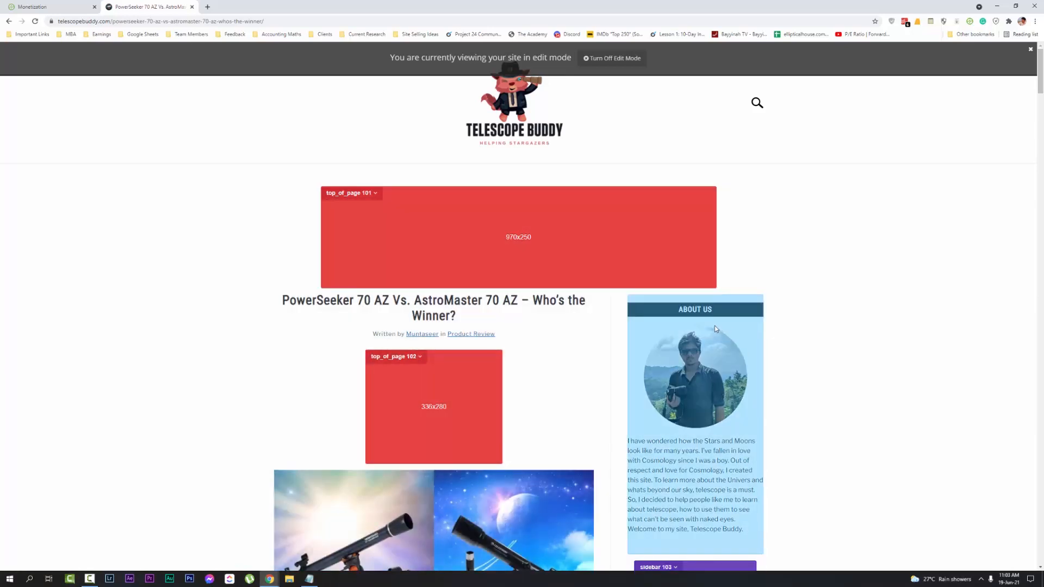
scroll(579, 378, down, 4)
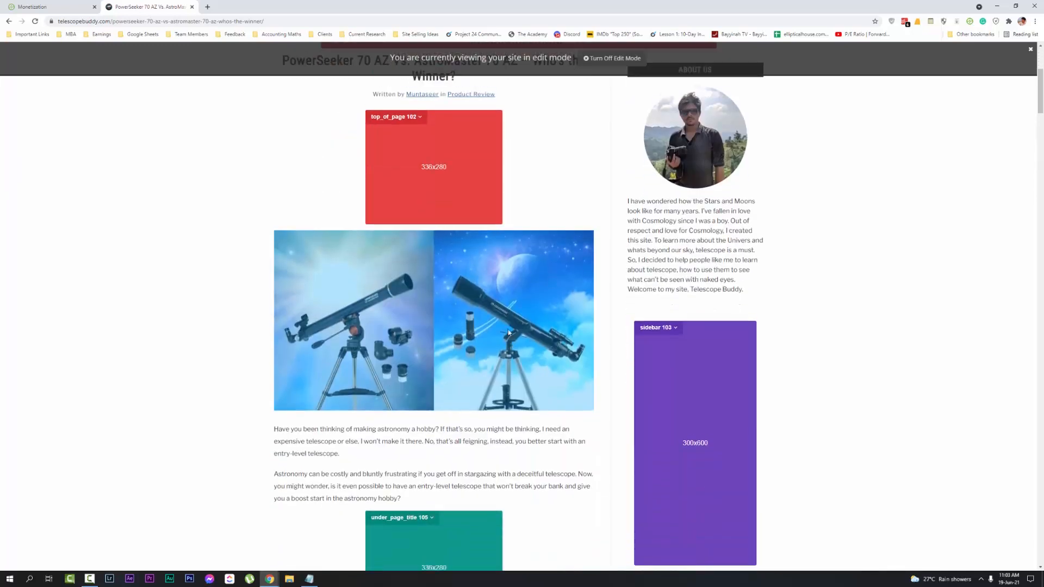
scroll(494, 308, up, 2)
scroll(494, 308, up, 1)
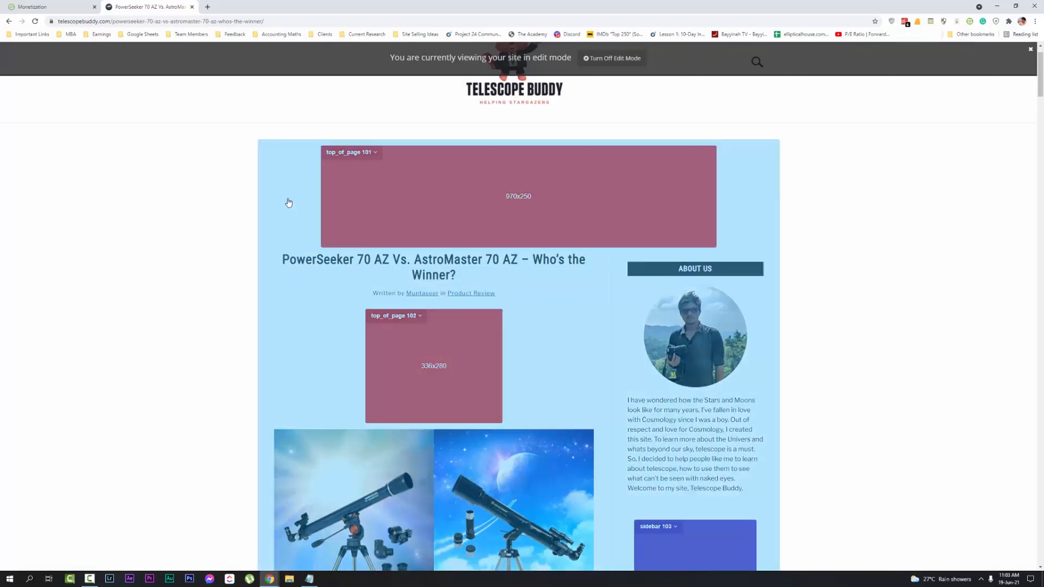
click(289, 202)
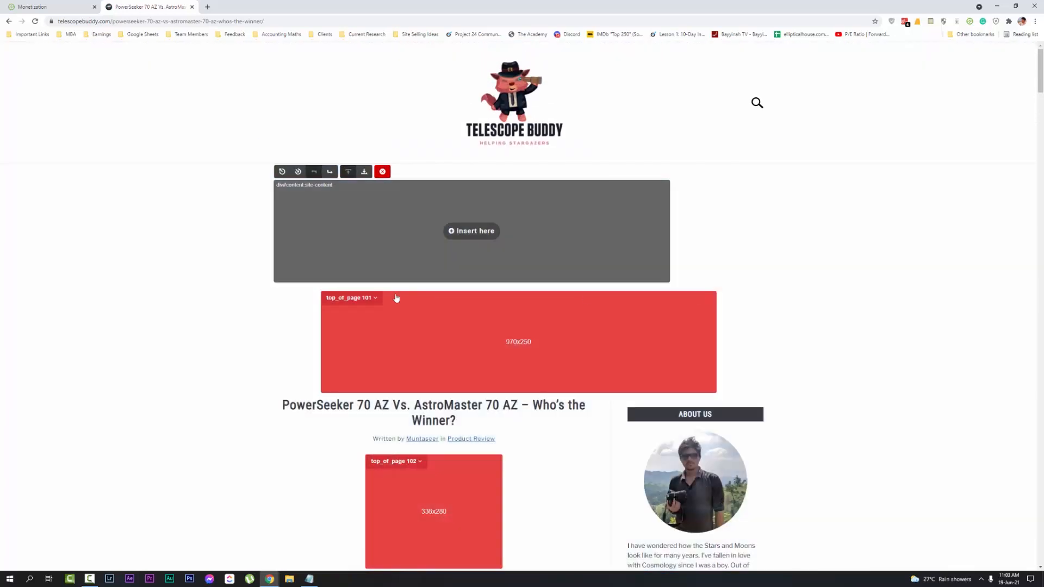
click(472, 230)
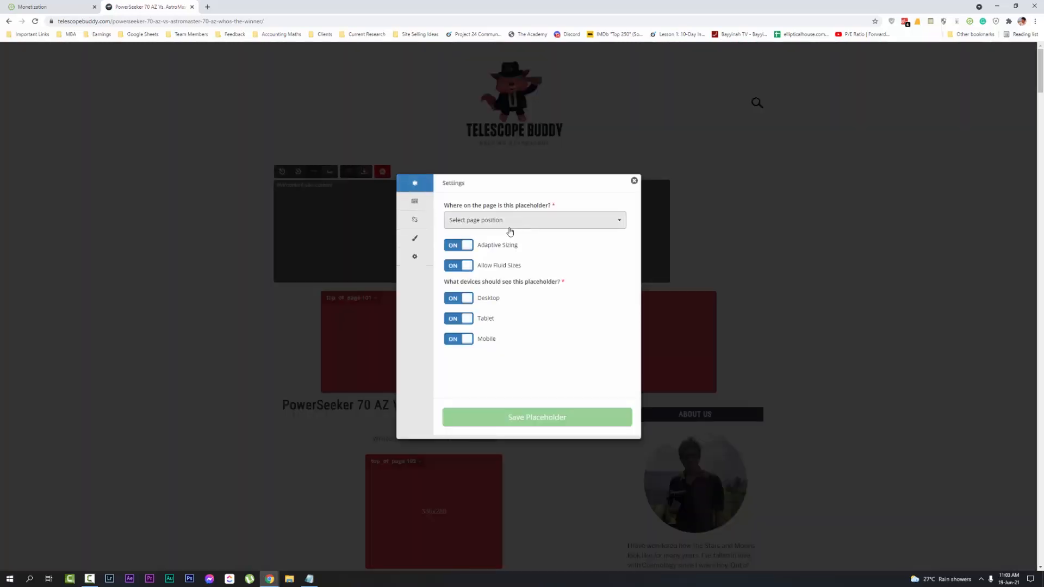
click(472, 219)
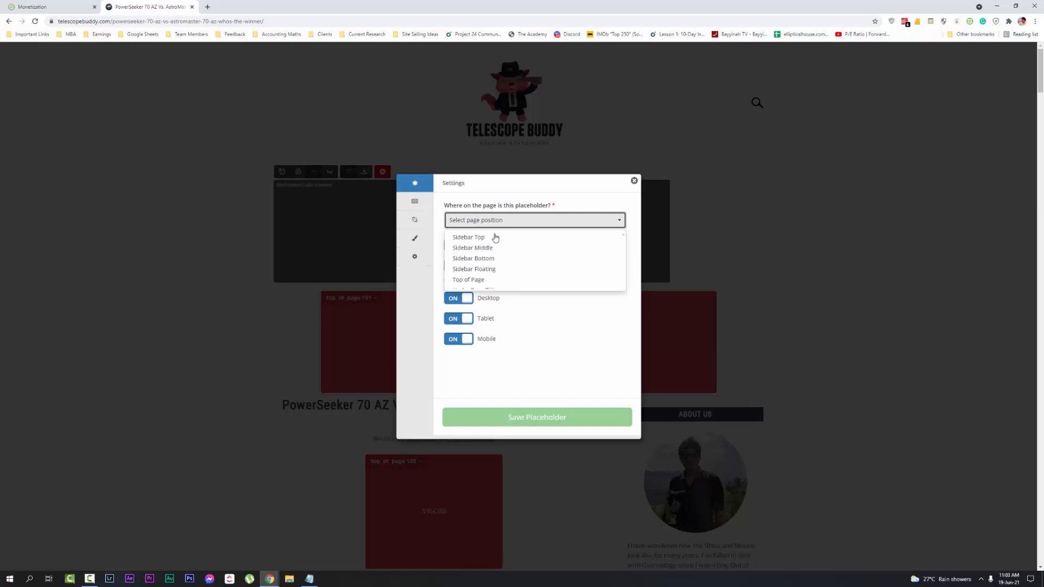
click(465, 279)
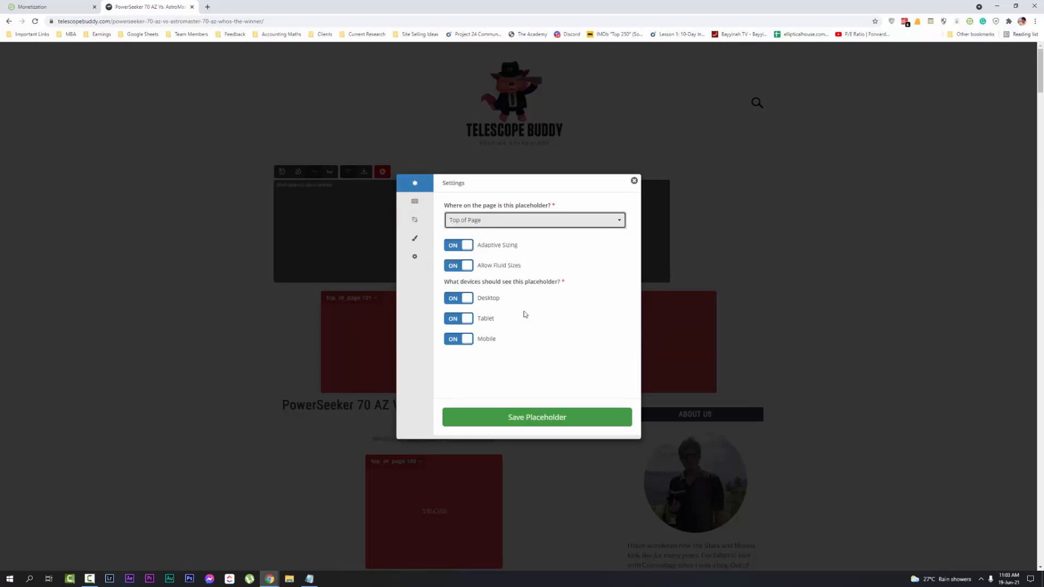
click(550, 417)
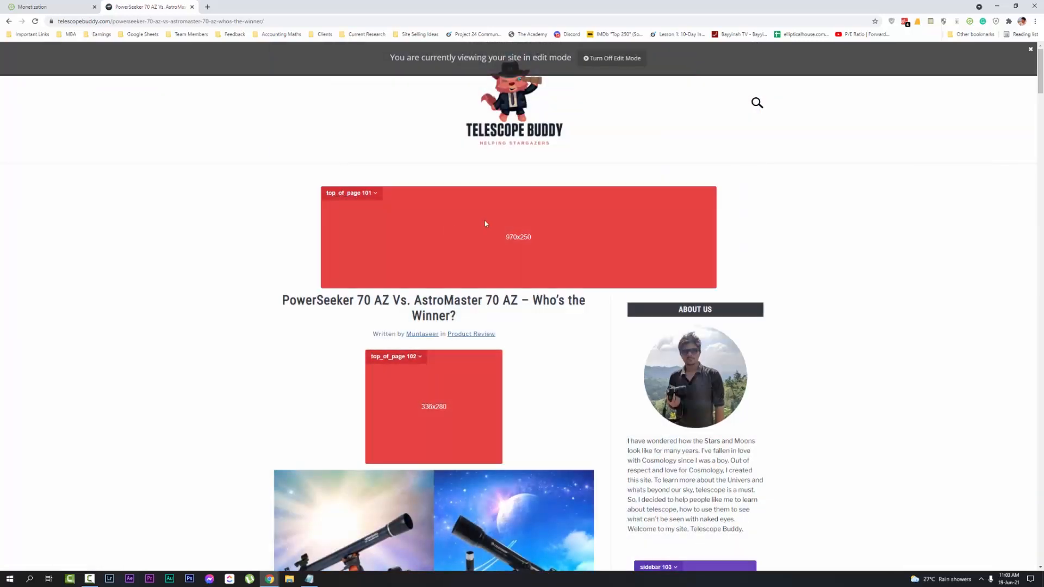
Step: Insert an ad placeholder above the About Us section in the sidebar, with its page position as Sidebar Top, and save it
scroll(645, 275, down, 1)
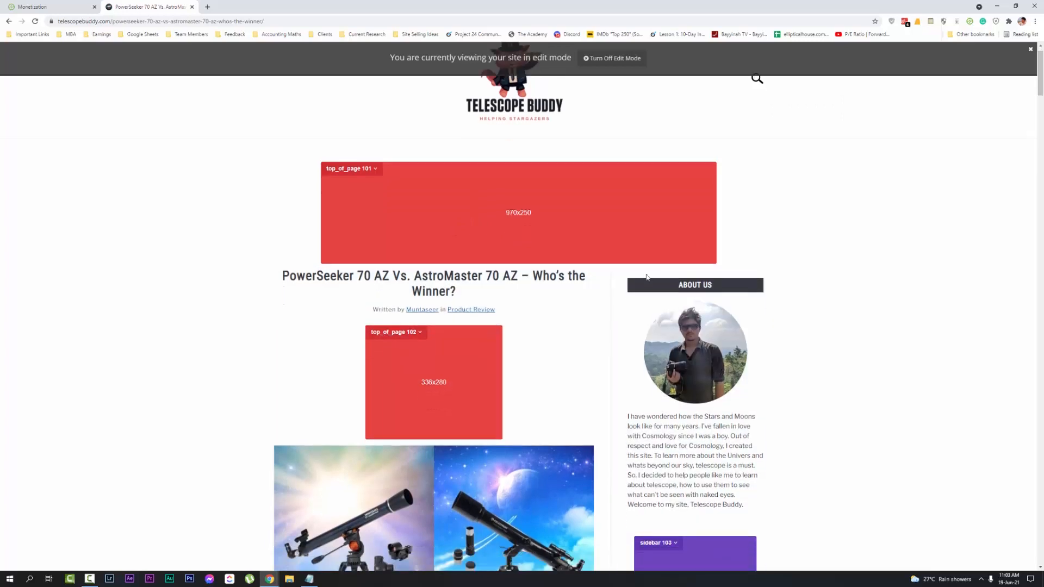
scroll(549, 202, down, 2)
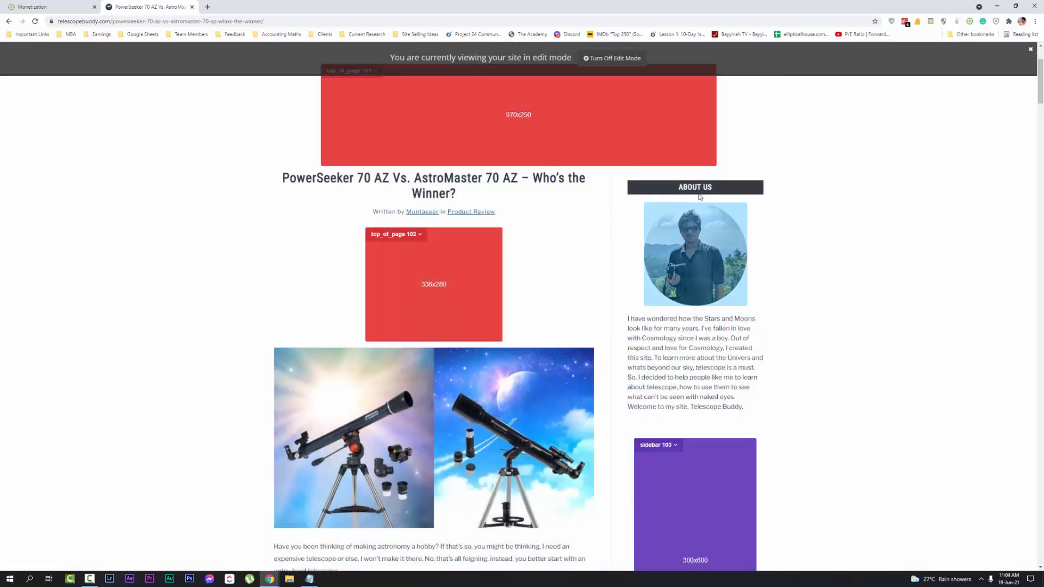
scroll(692, 301, up, 1)
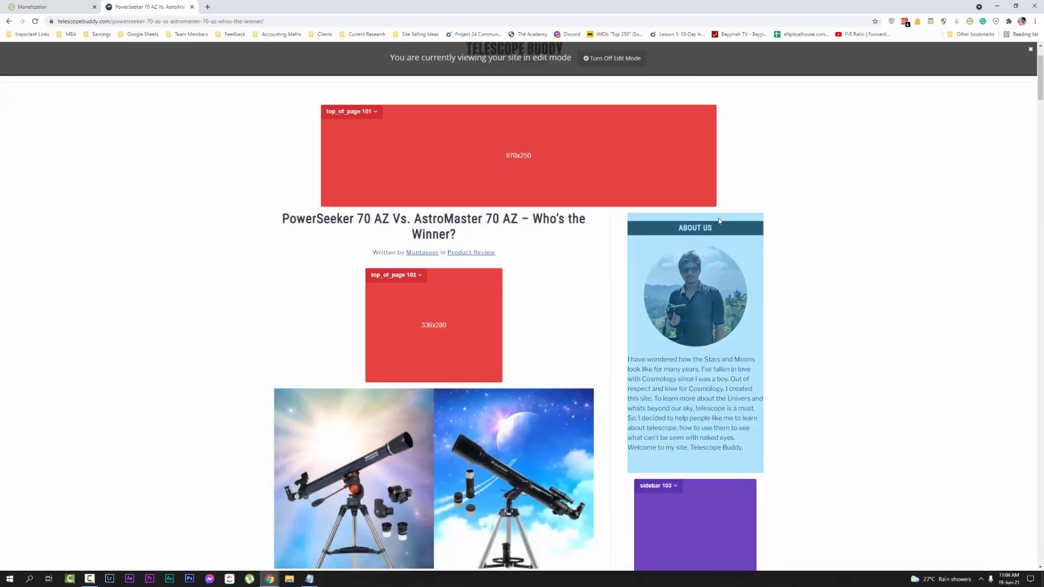
click(720, 220)
scroll(690, 304, up, 1)
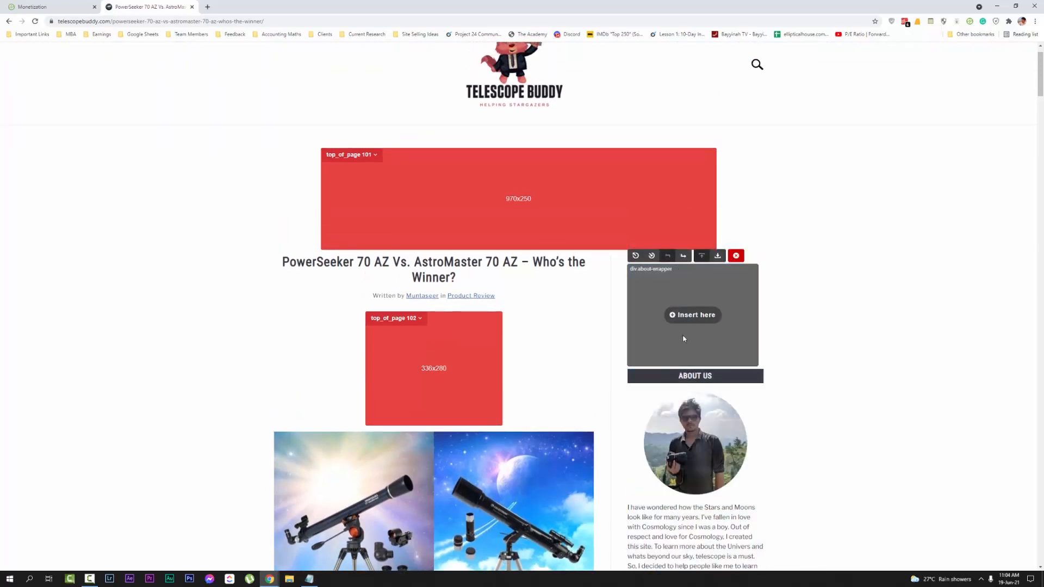
click(704, 315)
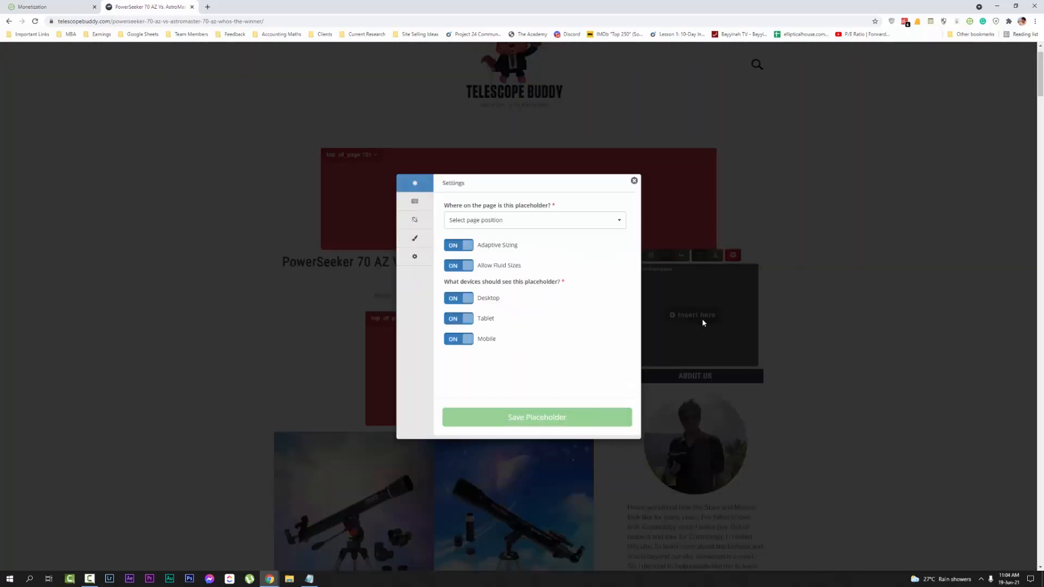
click(491, 220)
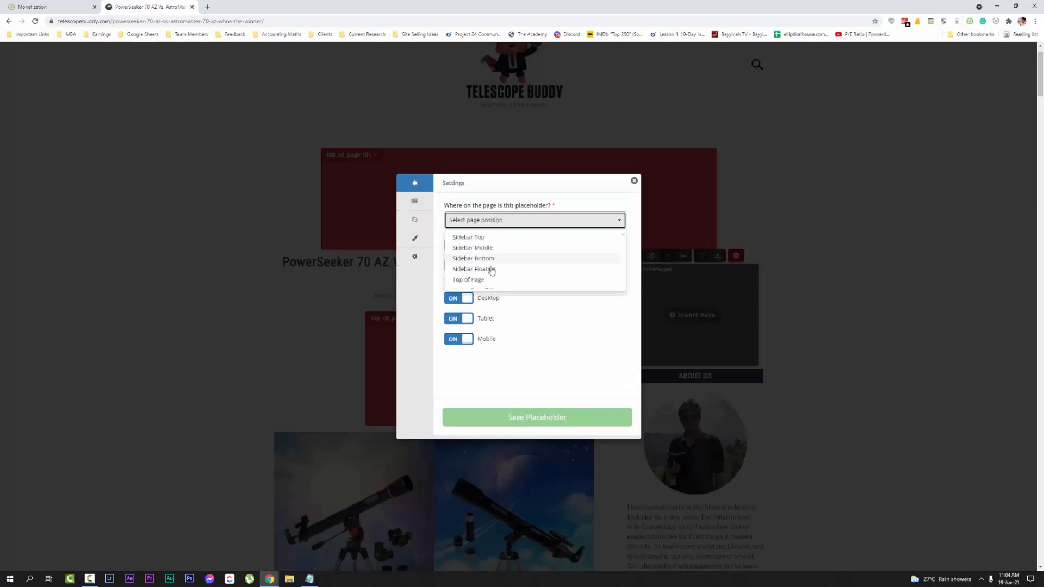
click(472, 237)
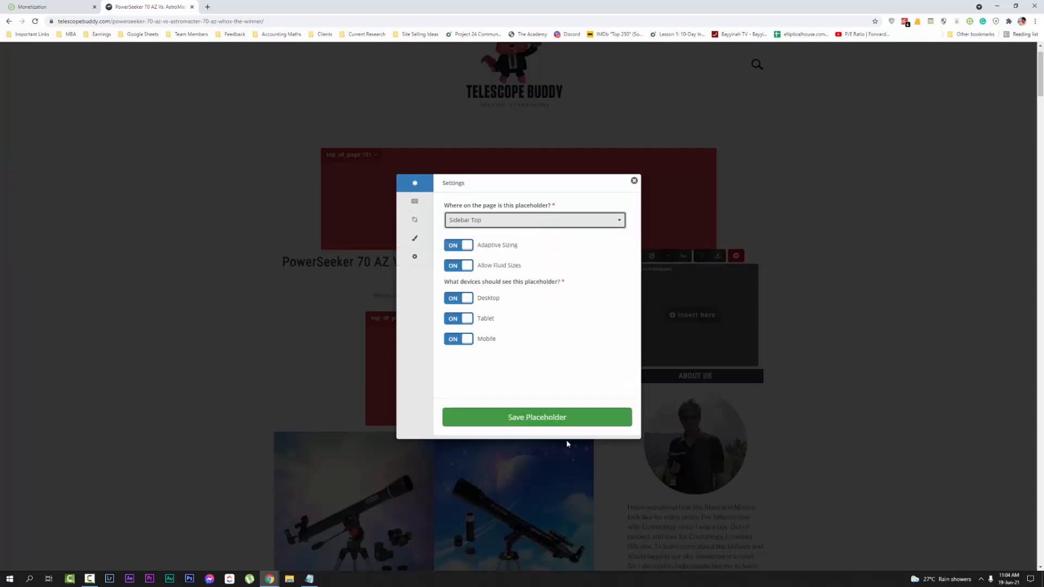
click(553, 419)
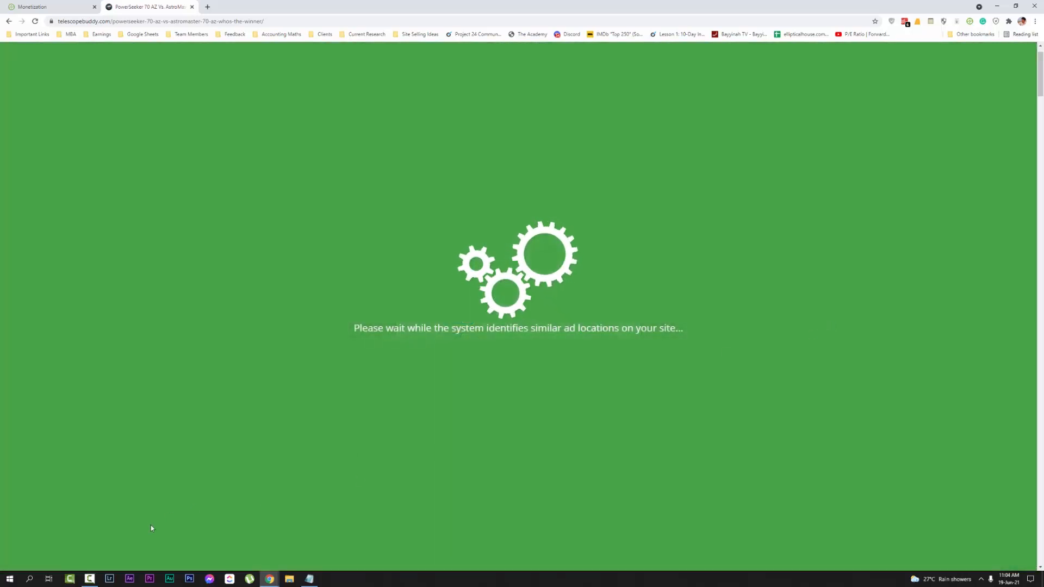
click(88, 580)
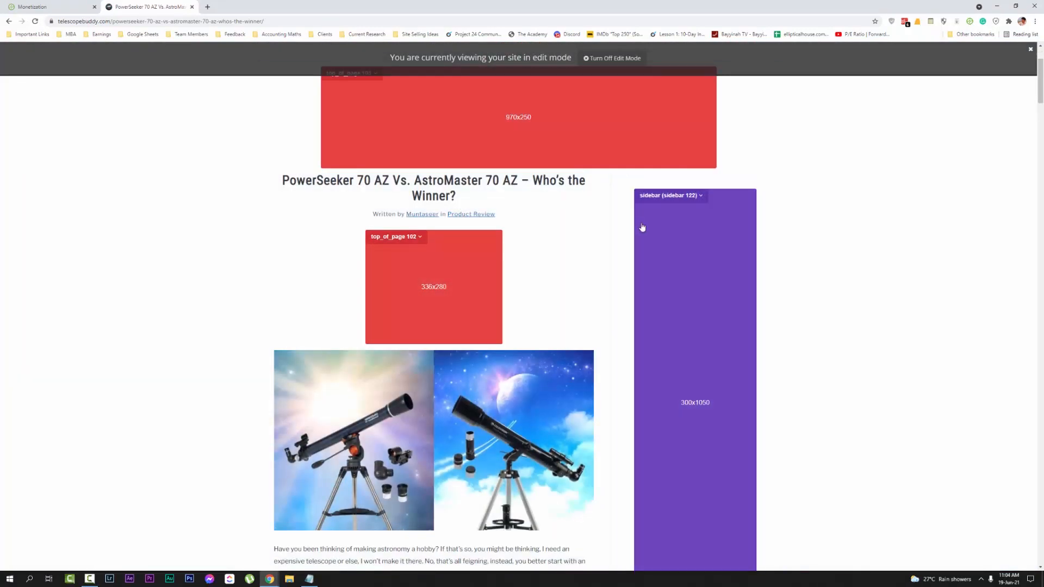
Step: Preview the new sidebar placeholder above About Us at the 300x250 size
scroll(680, 239, down, 3)
scroll(689, 276, up, 2)
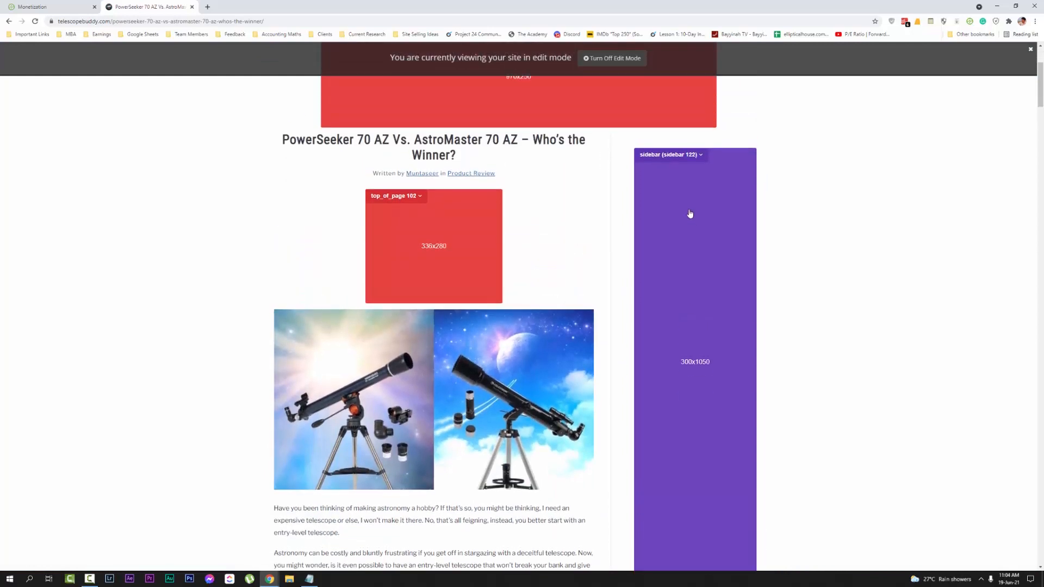
click(688, 156)
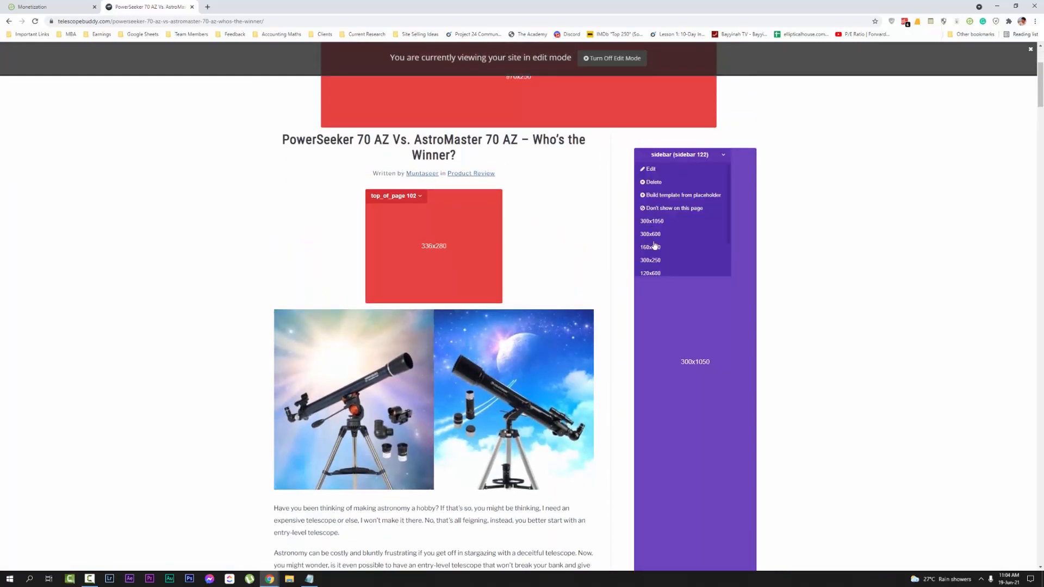
click(651, 259)
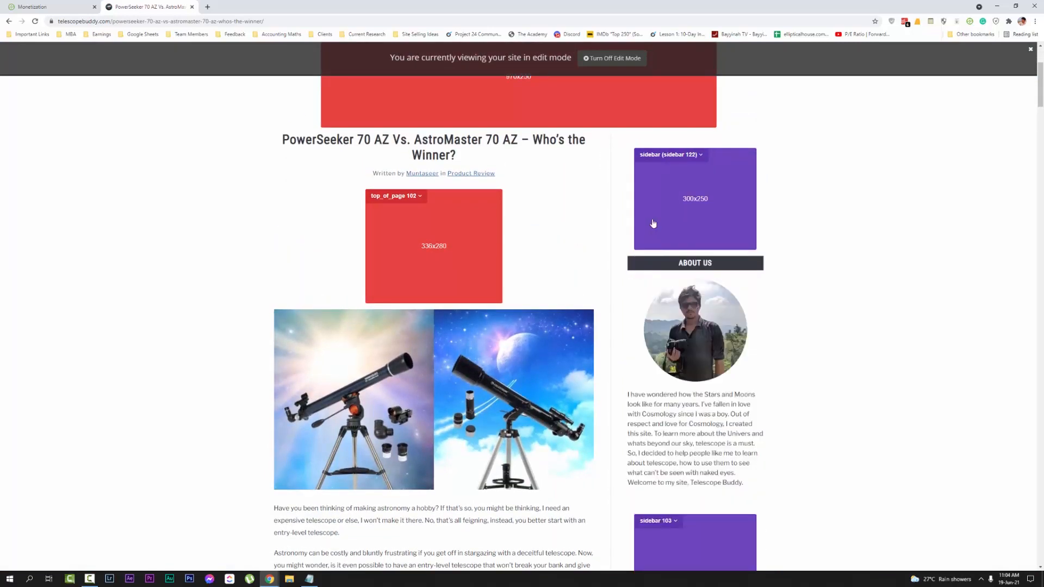
Step: Change the page position of the sidebar 103 placeholder to Sidebar Middle, save it and close its settings
scroll(711, 280, down, 6)
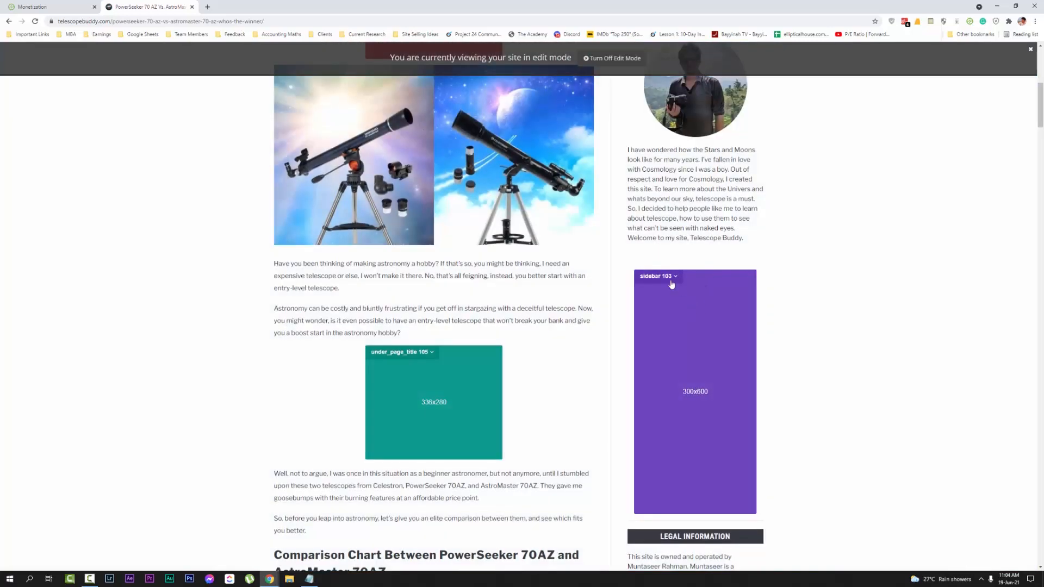
click(670, 278)
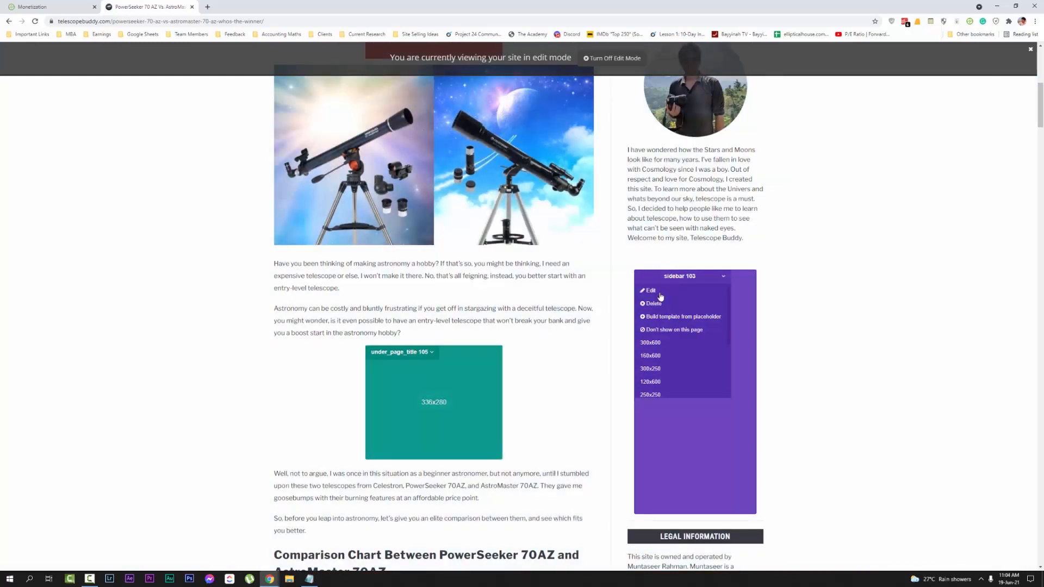
click(650, 291)
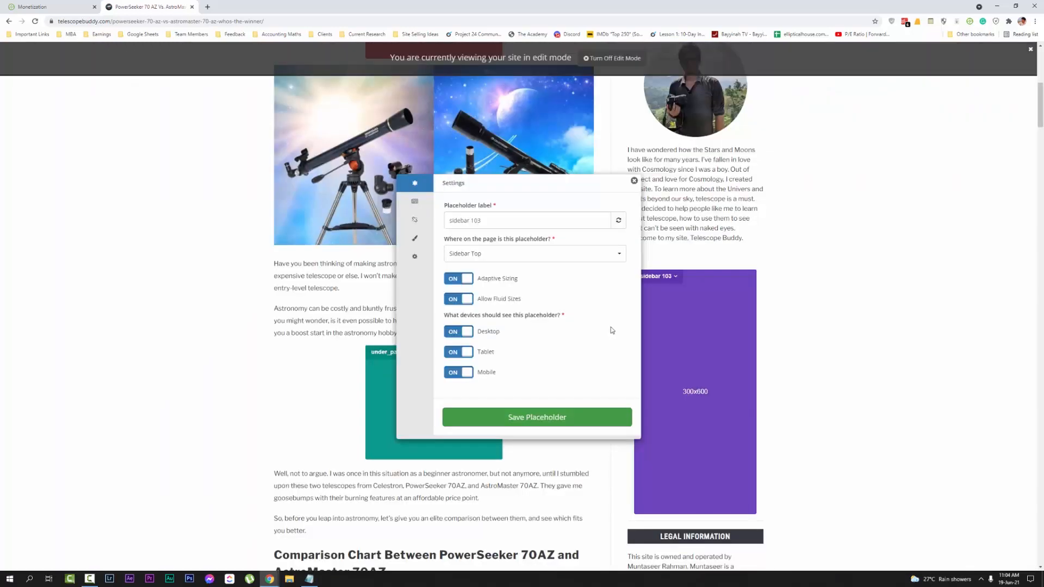
click(506, 254)
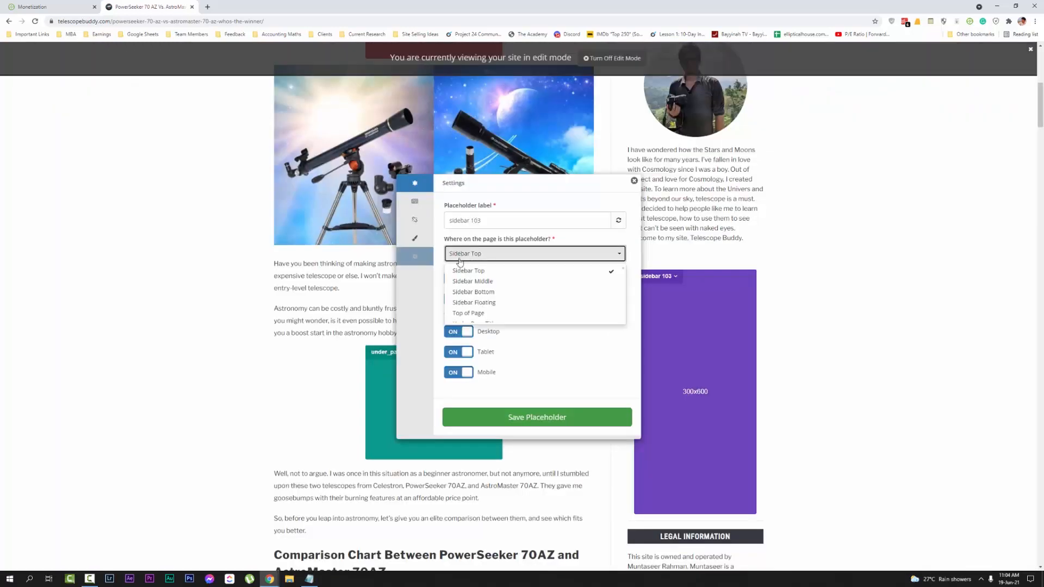
click(473, 281)
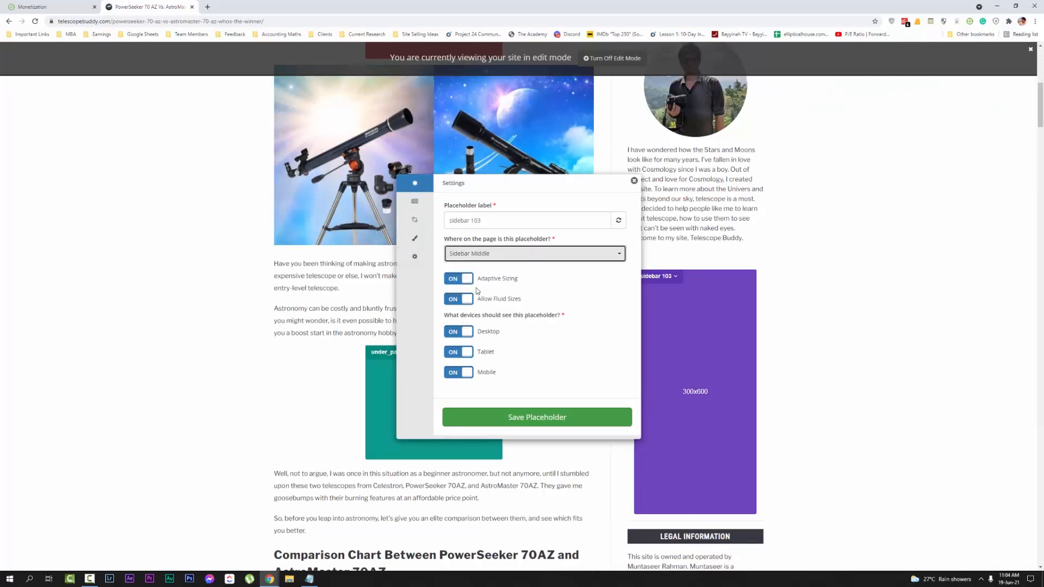
click(538, 418)
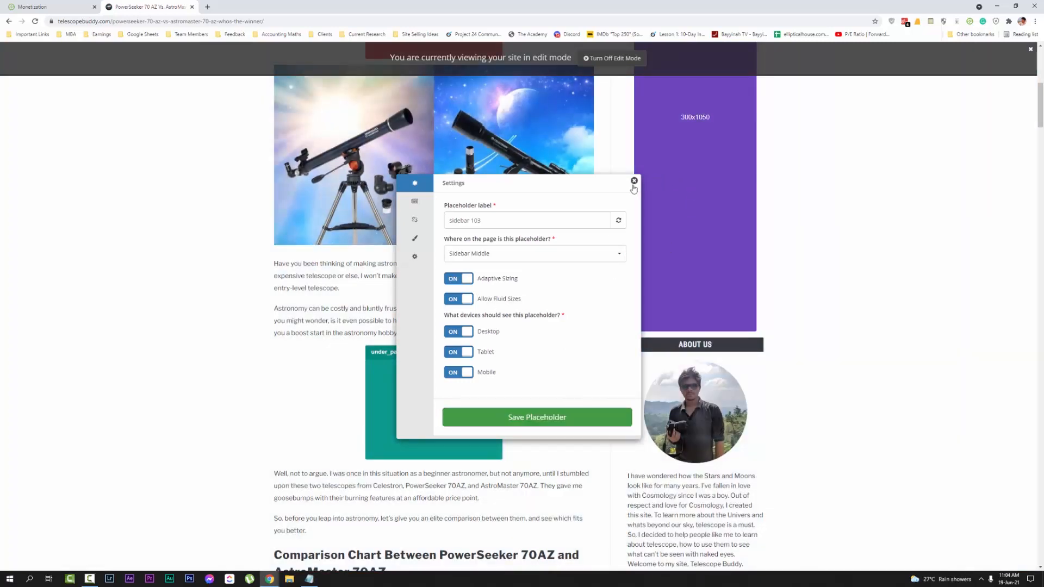
click(633, 182)
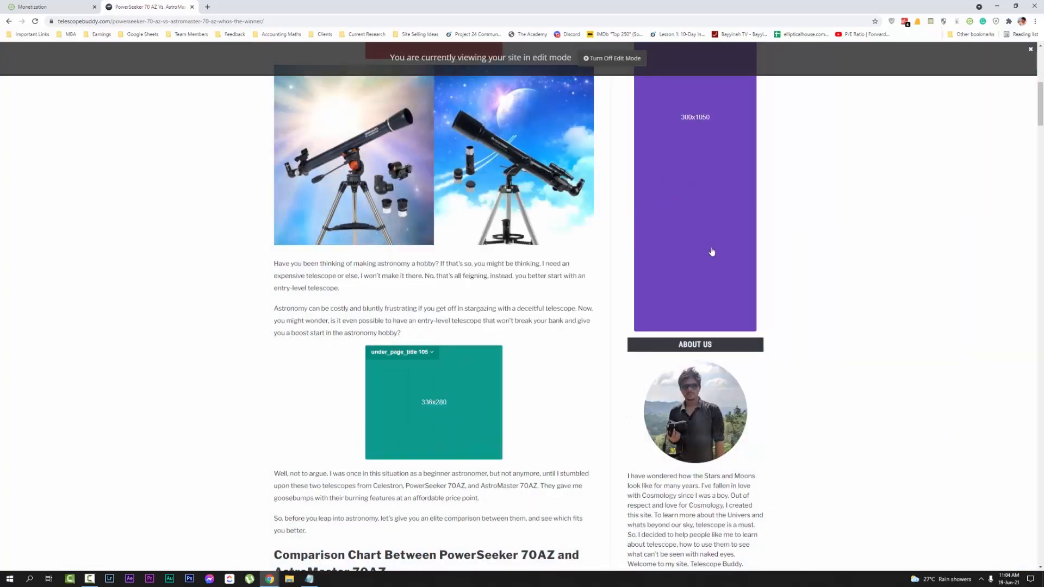
Step: Permanently delete the sidebar_bottom 104 placeholder below the floating sidebar placeholder
scroll(744, 353, down, 5)
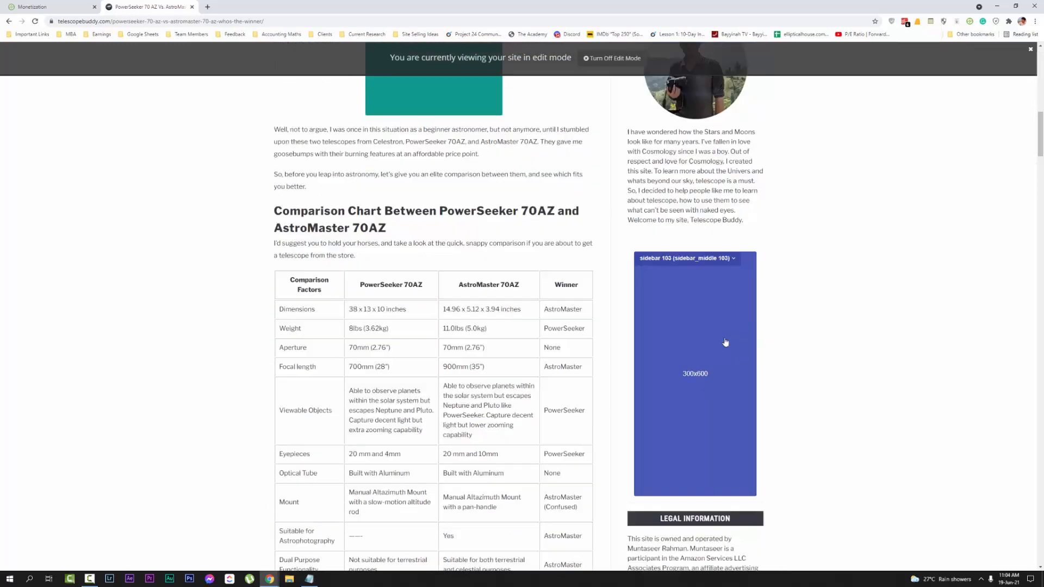
scroll(723, 236, down, 5)
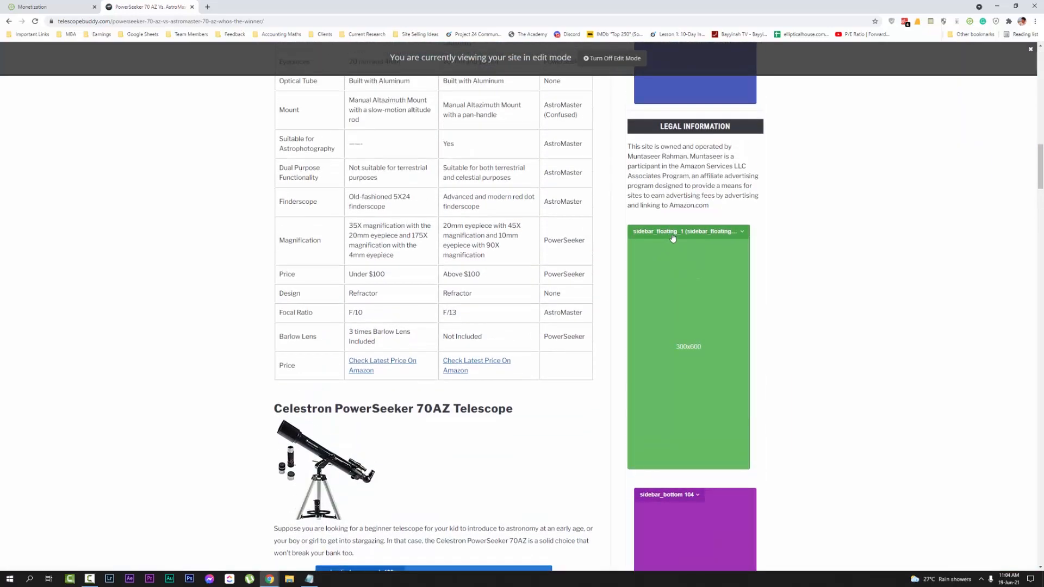
scroll(706, 255, down, 5)
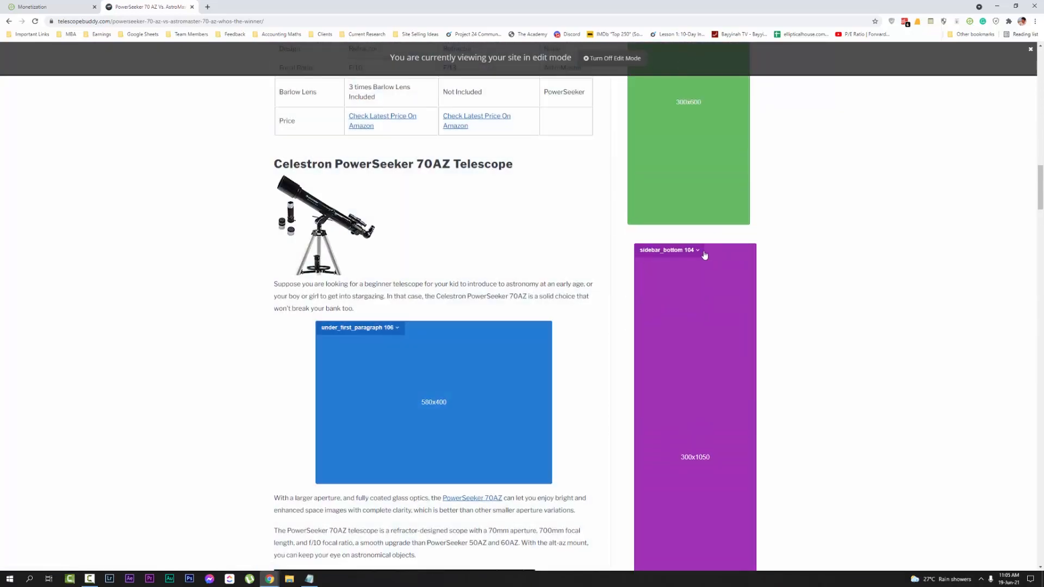
click(700, 251)
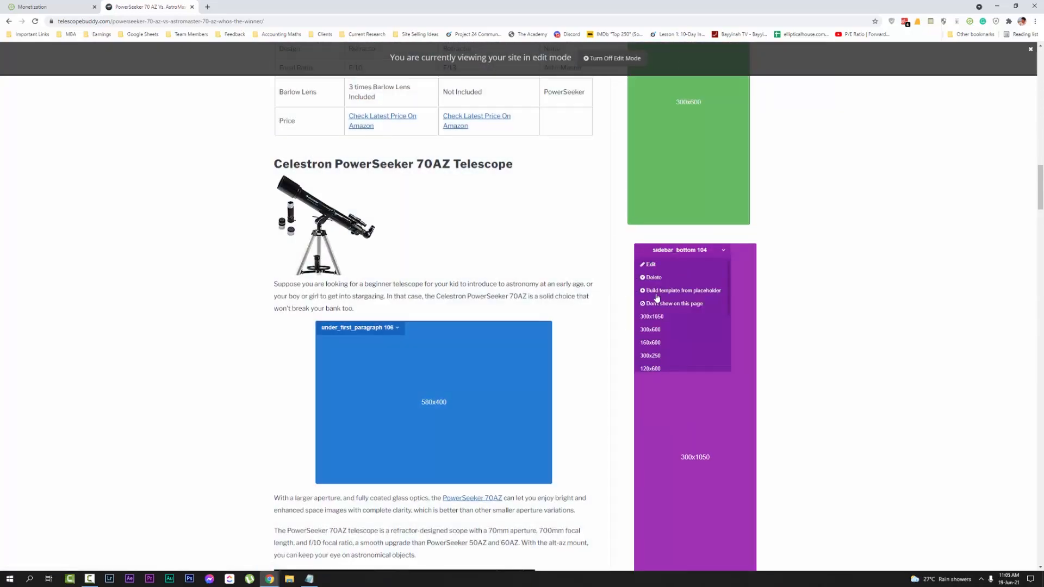
scroll(707, 239, up, 6)
scroll(666, 256, down, 3)
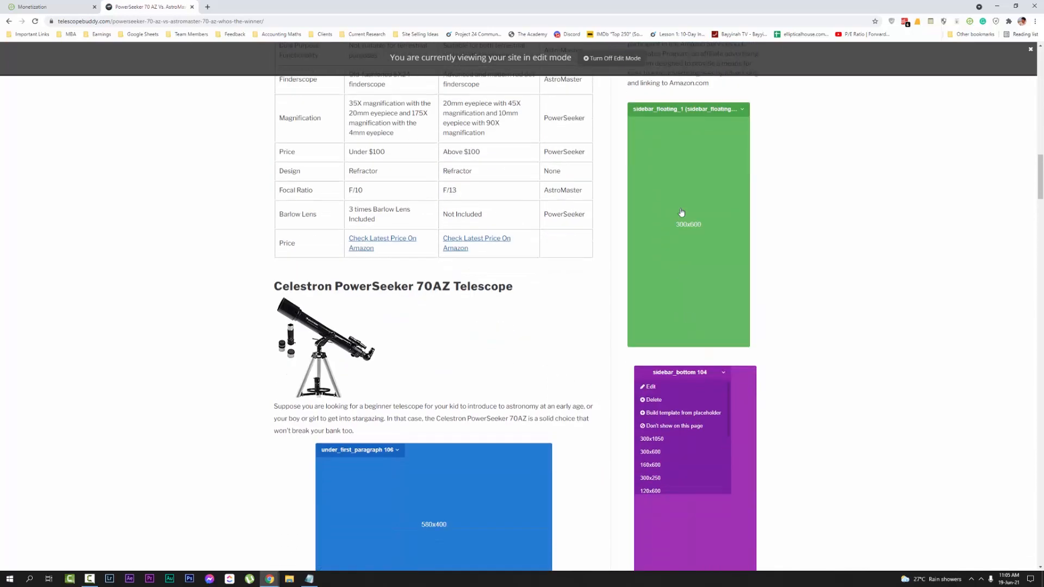
scroll(681, 212, down, 3)
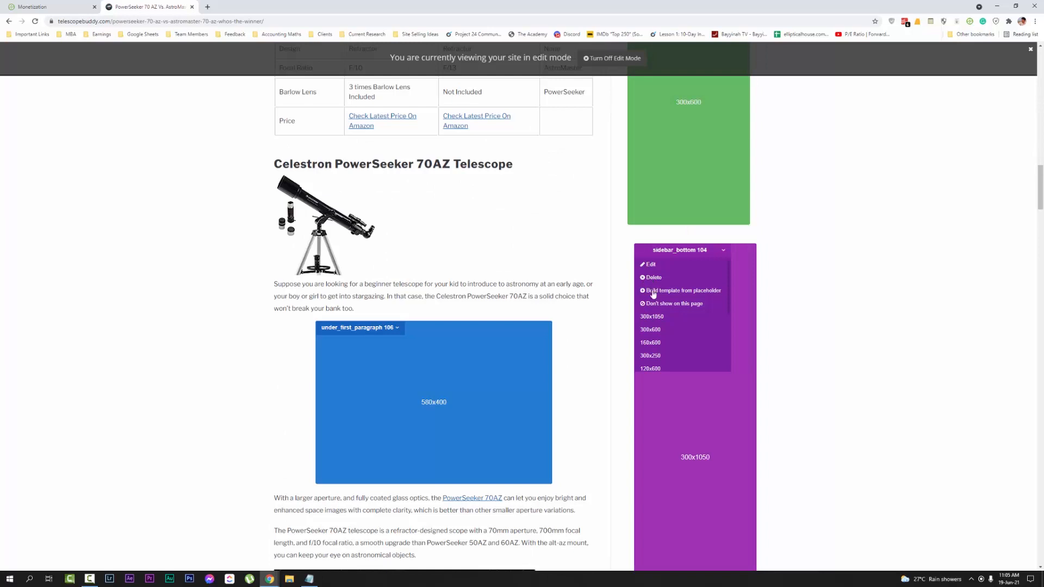
click(651, 277)
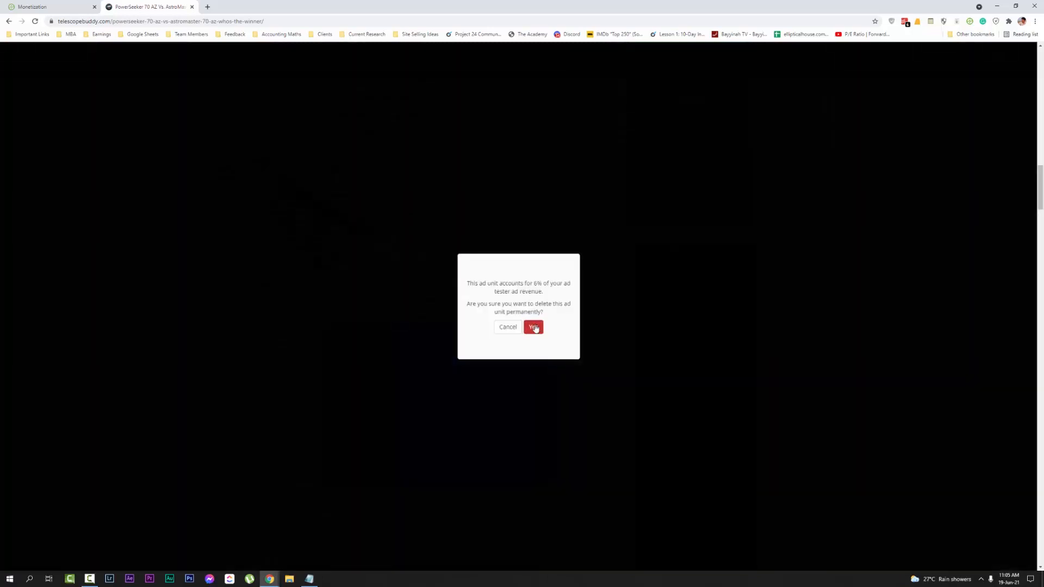
click(533, 327)
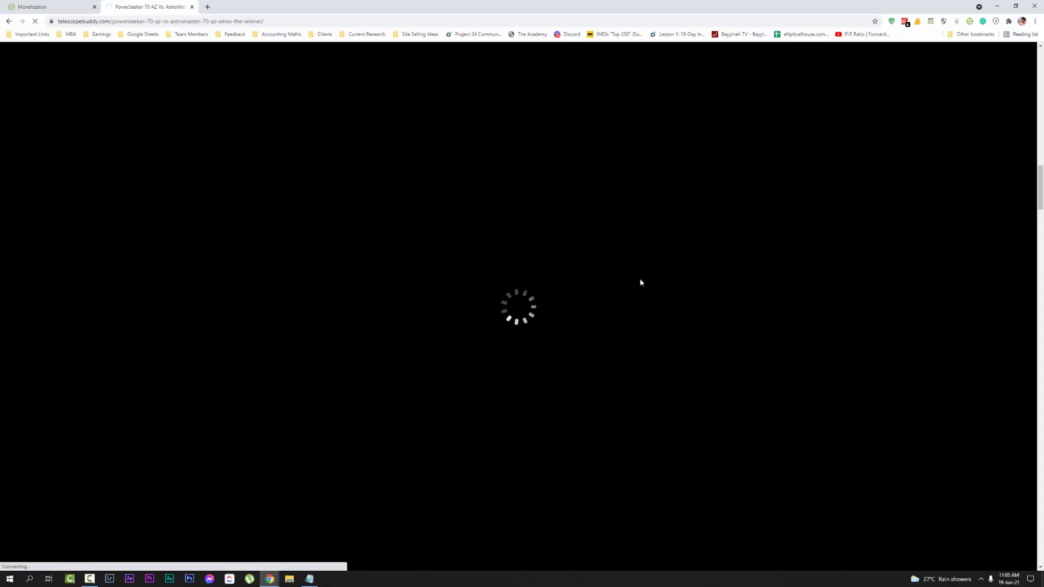
Step: Insert an ad placeholder below the Legal Information section in the sidebar and set its page position to Sidebar Bottom
scroll(693, 281, up, 4)
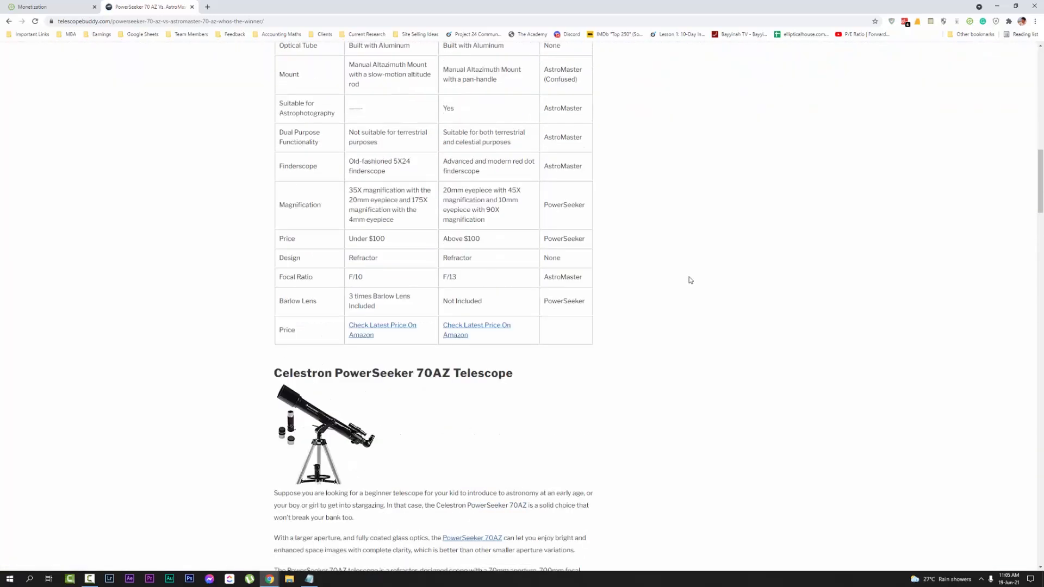
scroll(690, 280, up, 4)
scroll(707, 283, down, 3)
scroll(702, 291, up, 2)
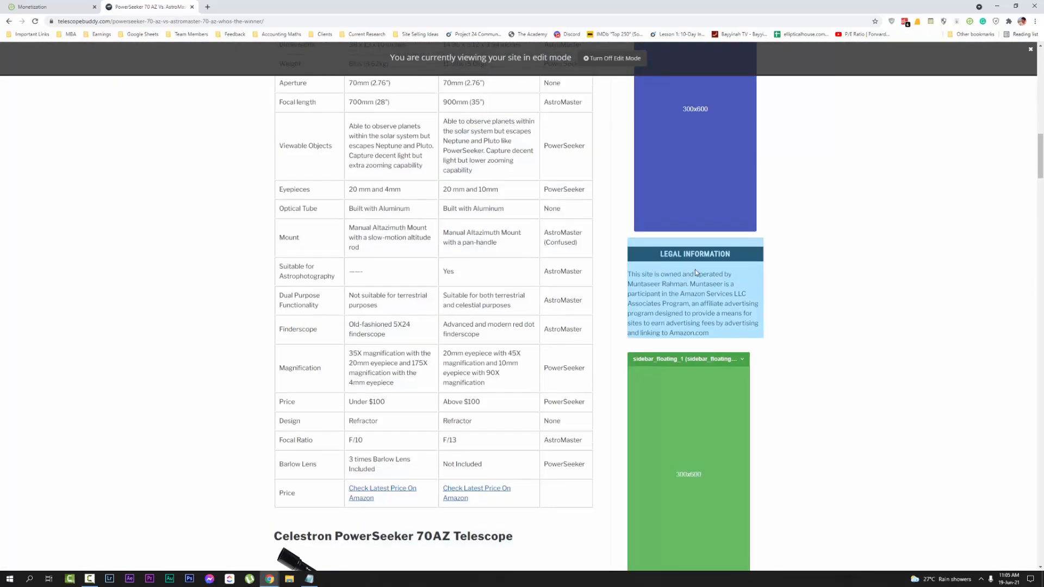
click(706, 243)
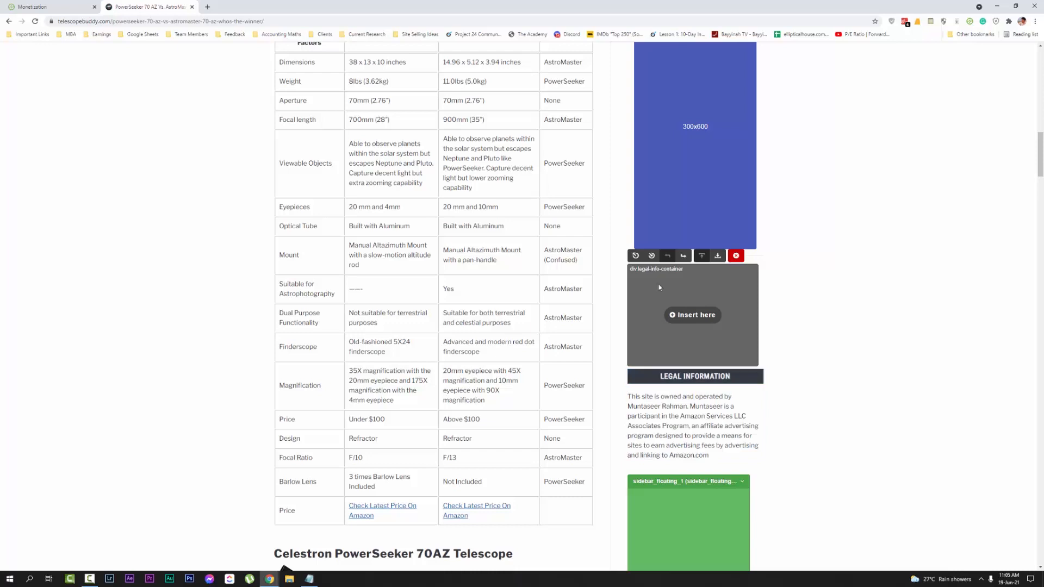
click(717, 256)
click(688, 319)
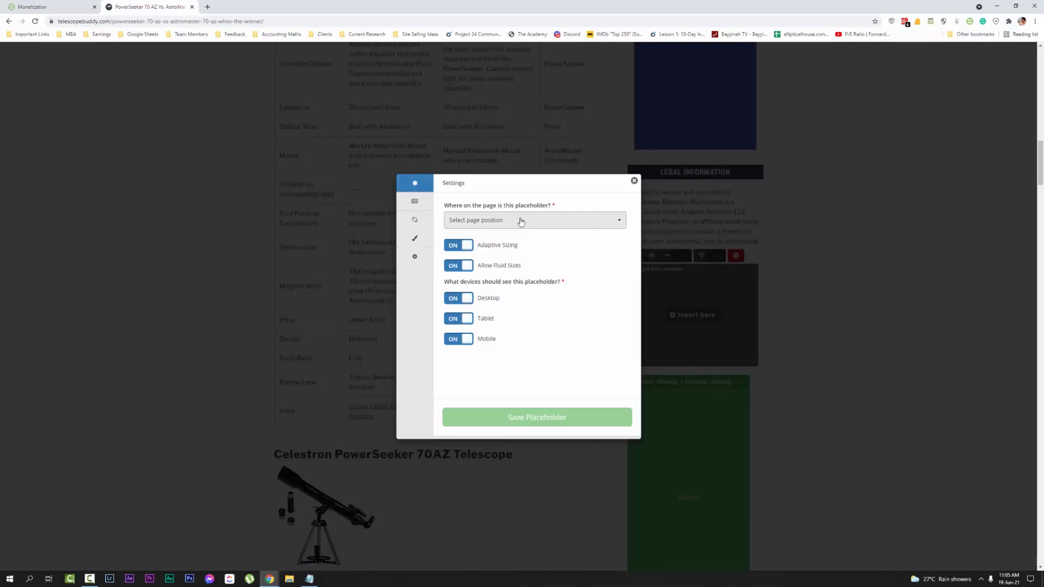
click(520, 220)
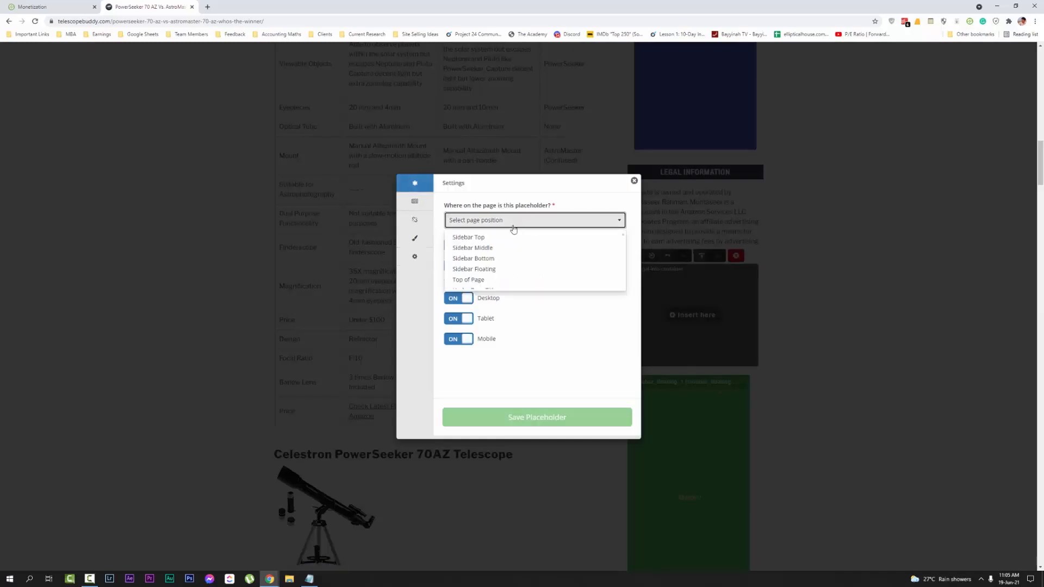
click(494, 259)
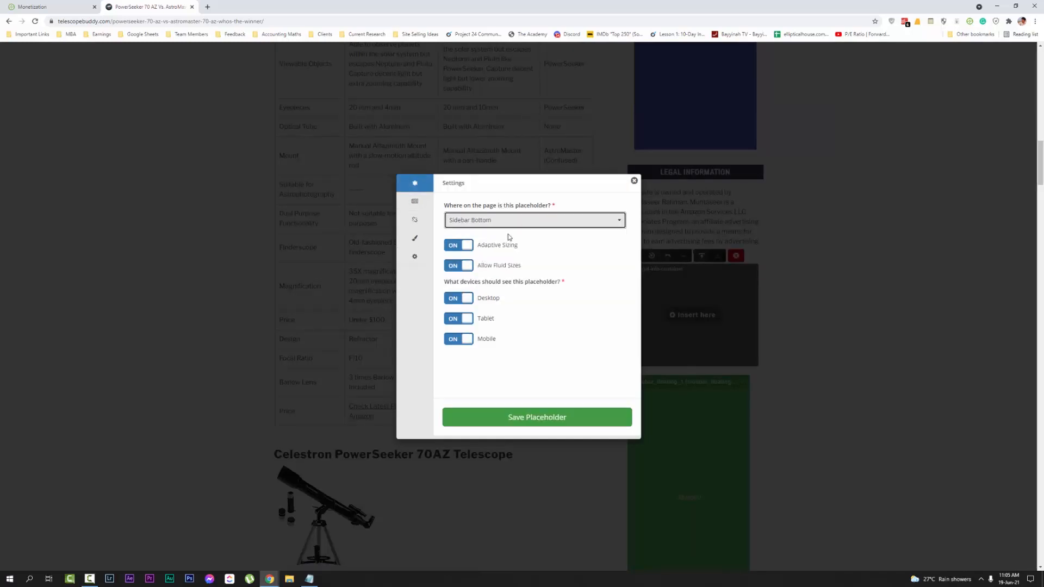
Step: Look through the remaining settings sections of the new Sidebar Bottom placeholder, save it and check its placement in the sidebar
click(415, 201)
click(415, 183)
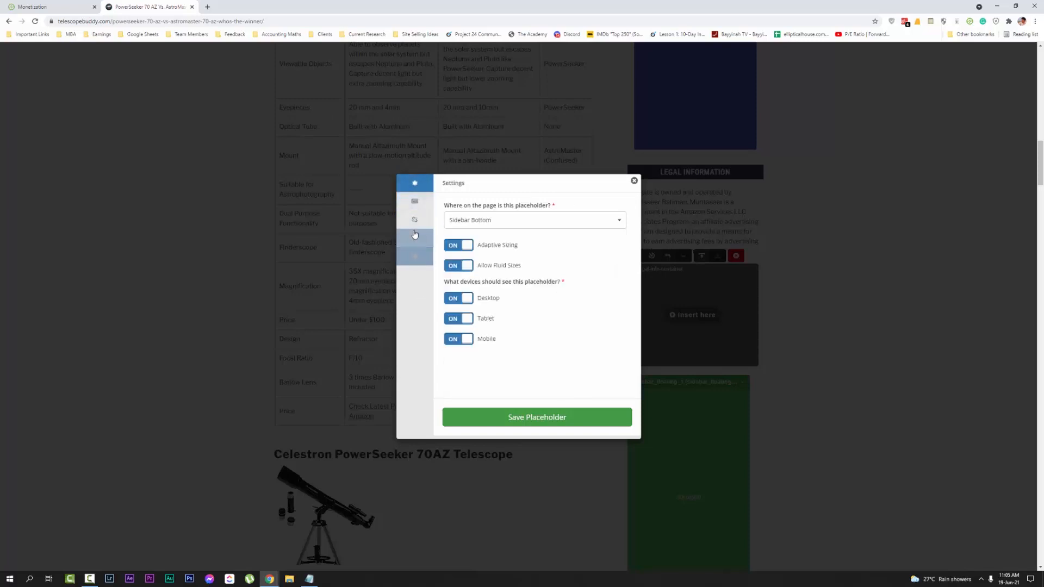
click(414, 256)
click(414, 237)
click(414, 219)
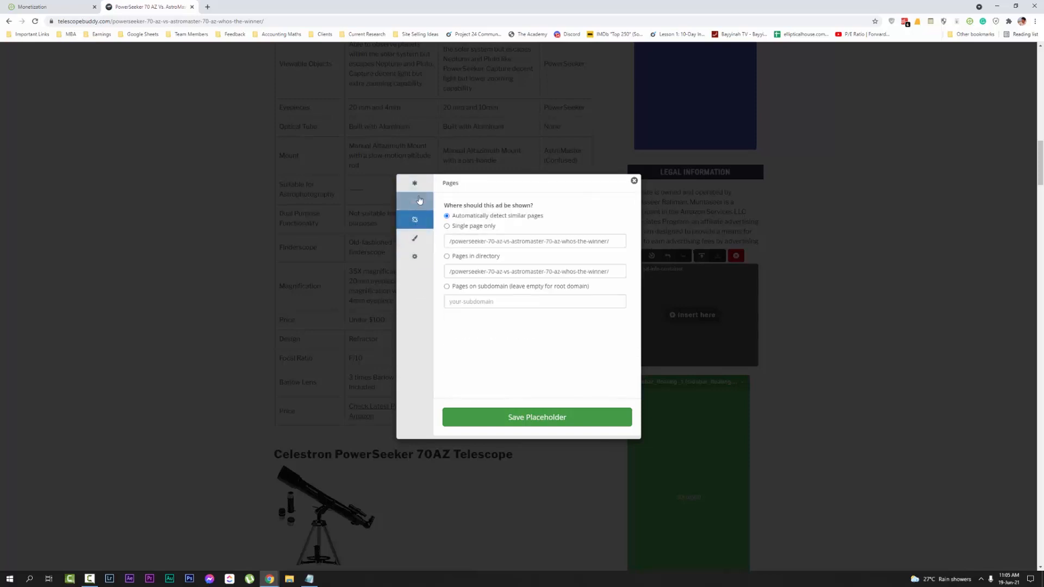
click(415, 202)
click(415, 183)
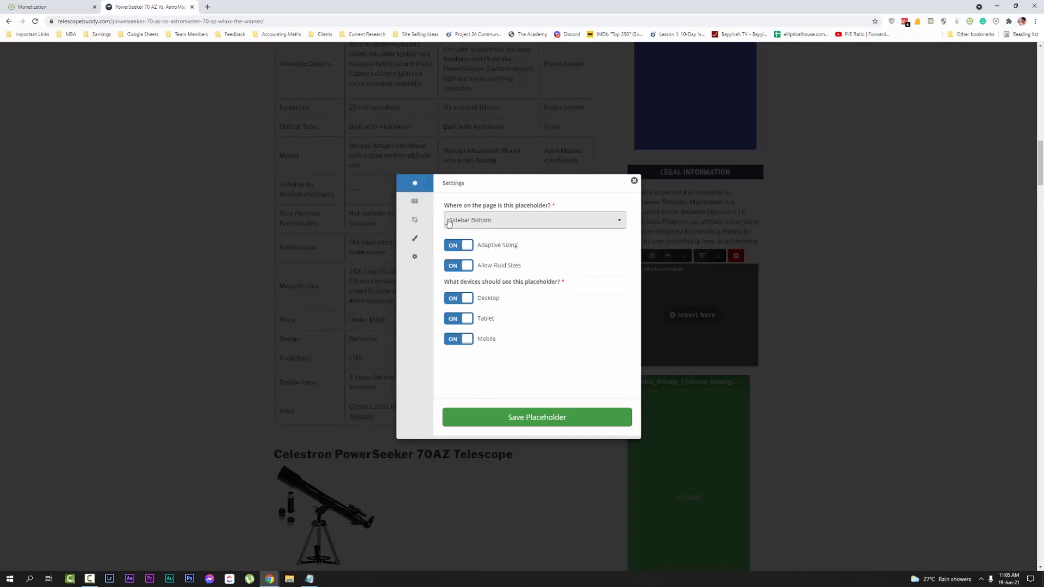
click(537, 417)
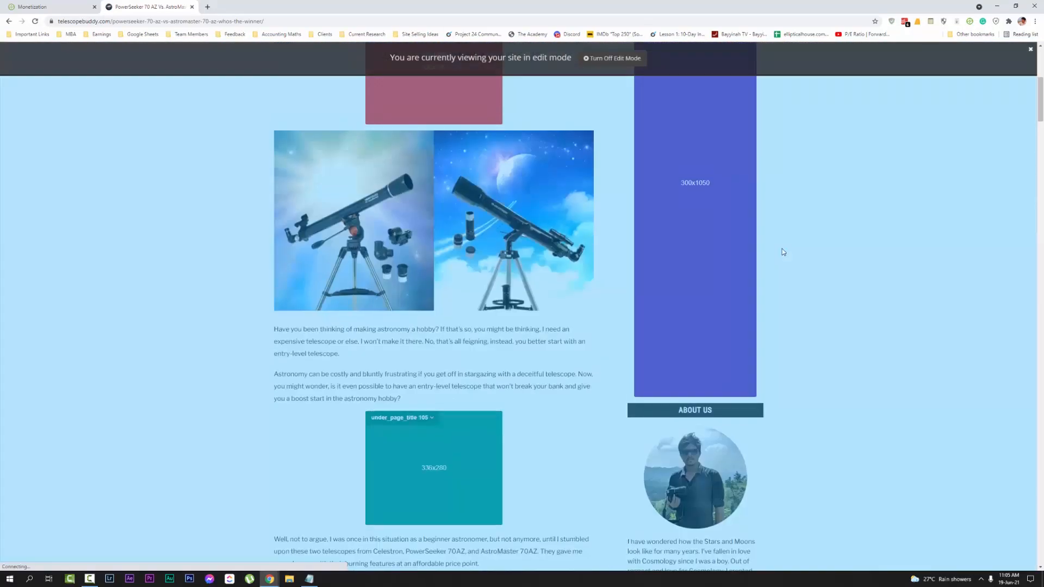
scroll(711, 240, down, 15)
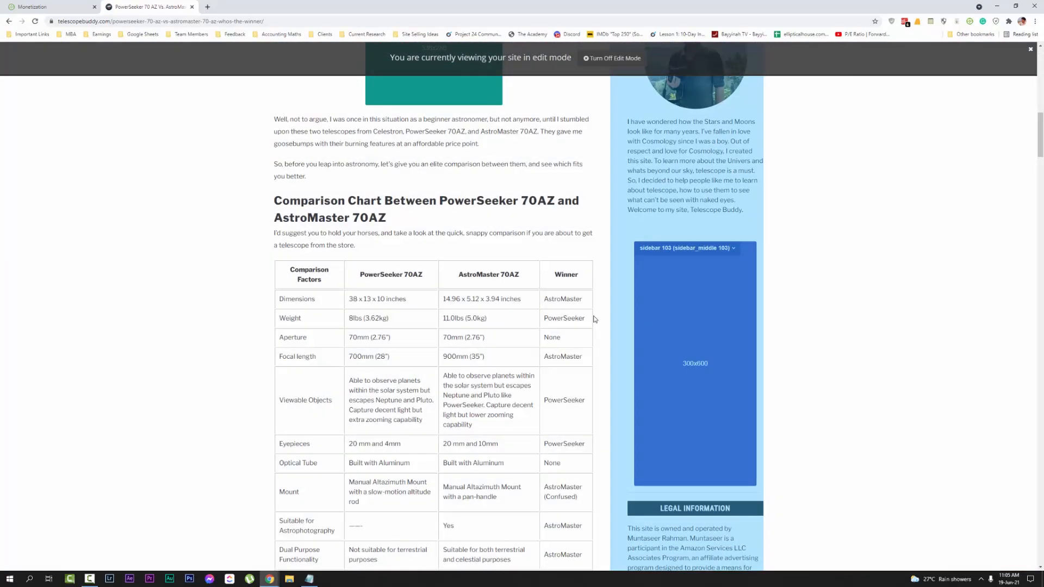
scroll(705, 349, down, 7)
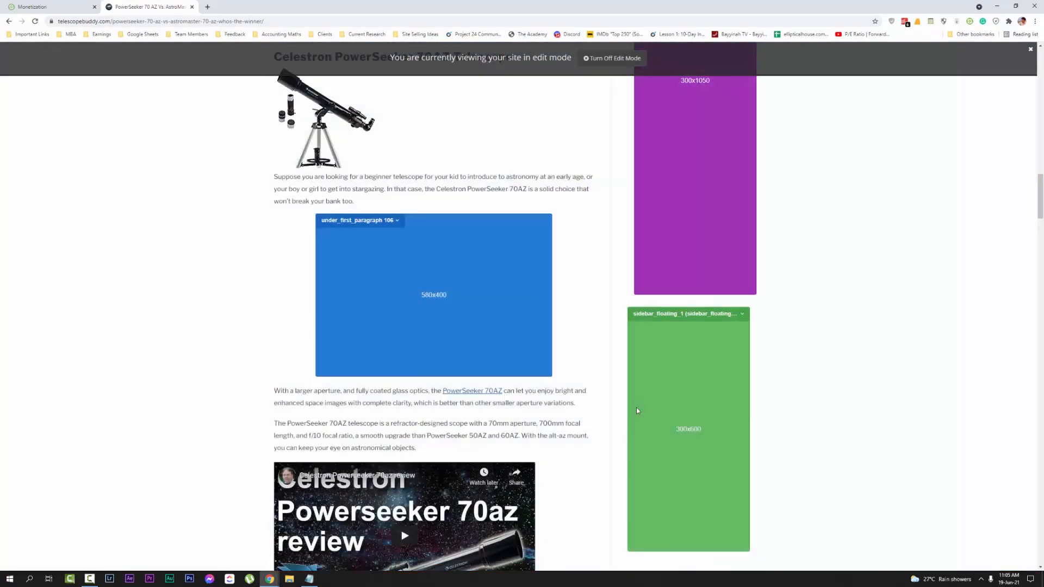
scroll(304, 283, up, 7)
Step: Change the page position of the top_of_page 102 placeholder below the article title to Under Page Title and save it
scroll(308, 279, up, 15)
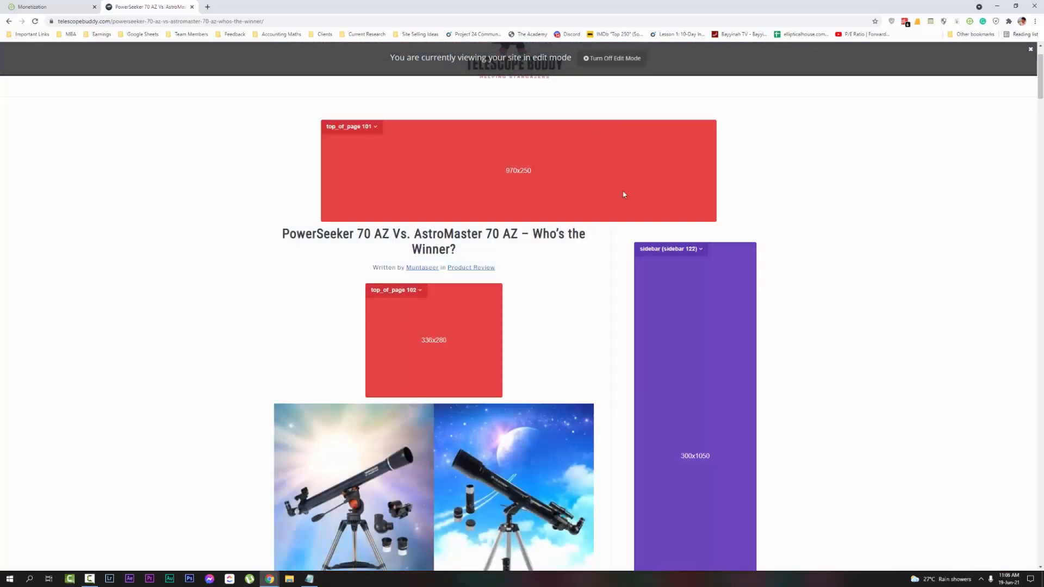
scroll(622, 196, up, 2)
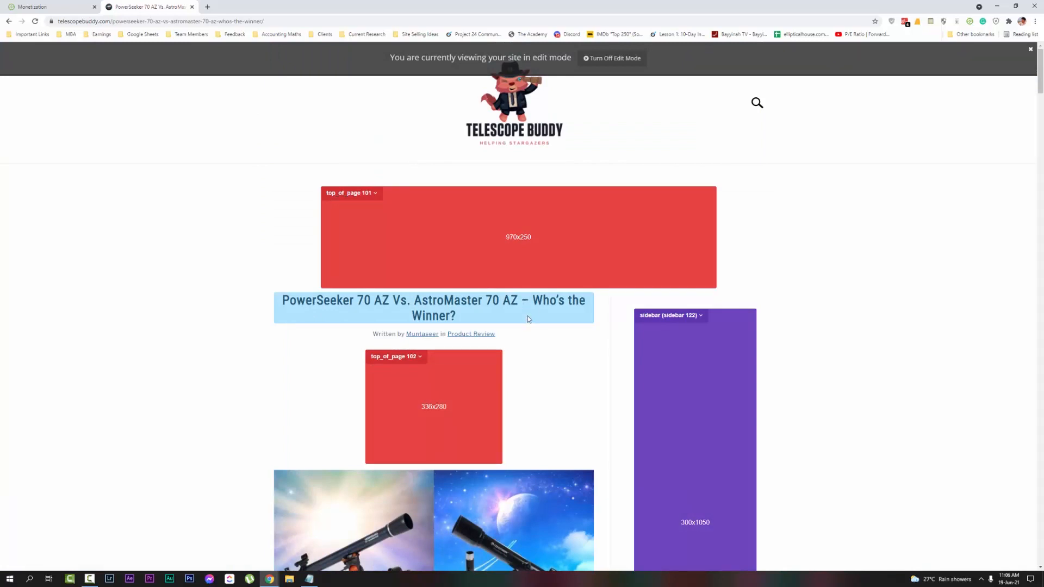
scroll(537, 317, down, 1)
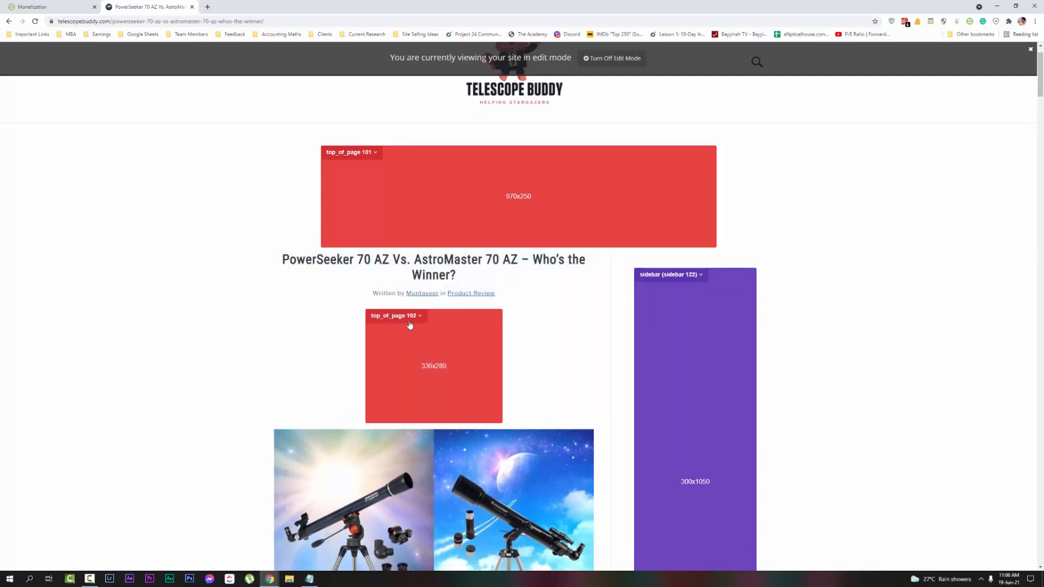
click(420, 317)
click(381, 330)
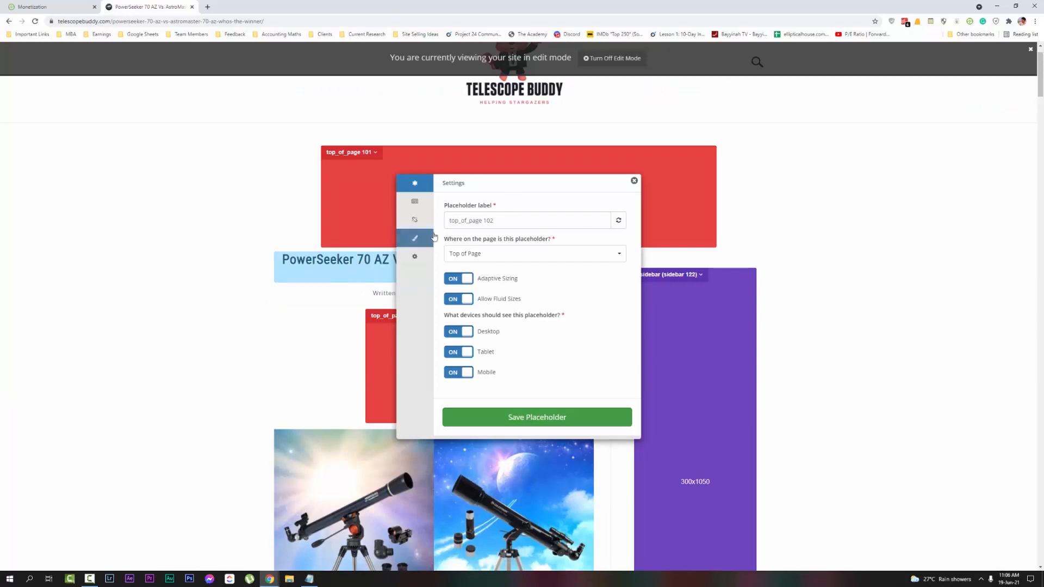
click(510, 260)
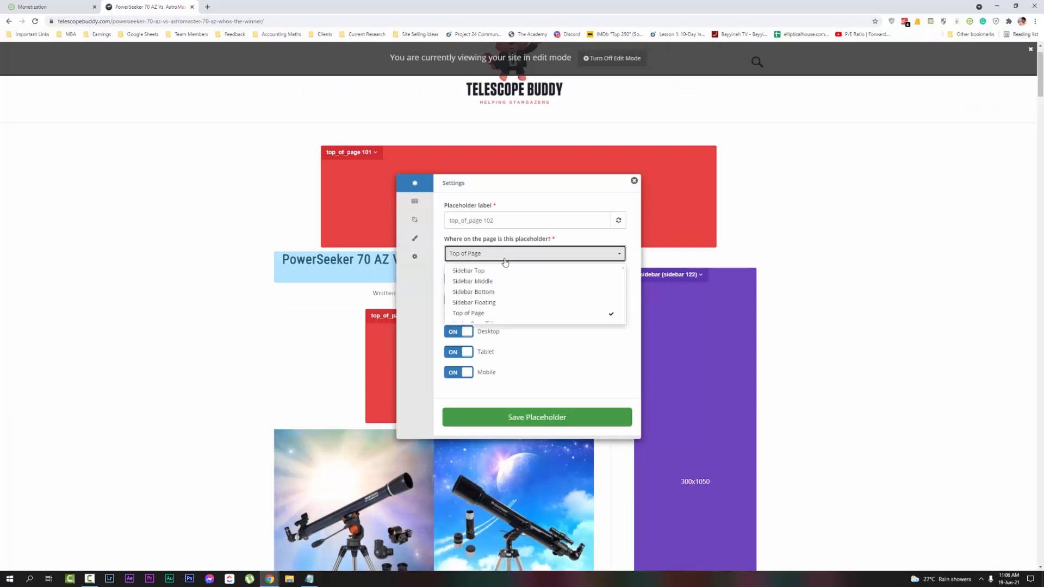
scroll(501, 280, down, 2)
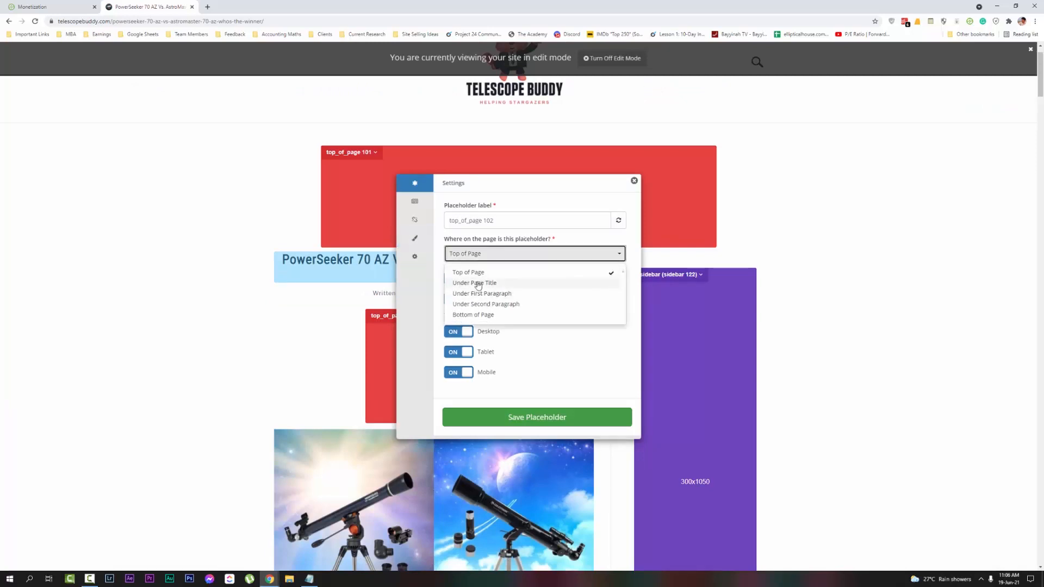
click(478, 283)
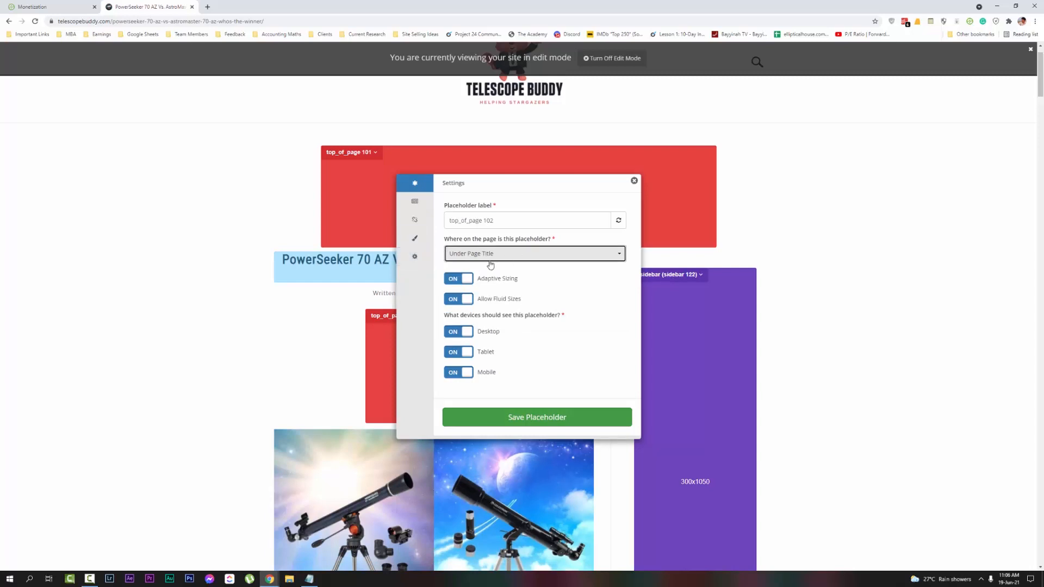
click(568, 421)
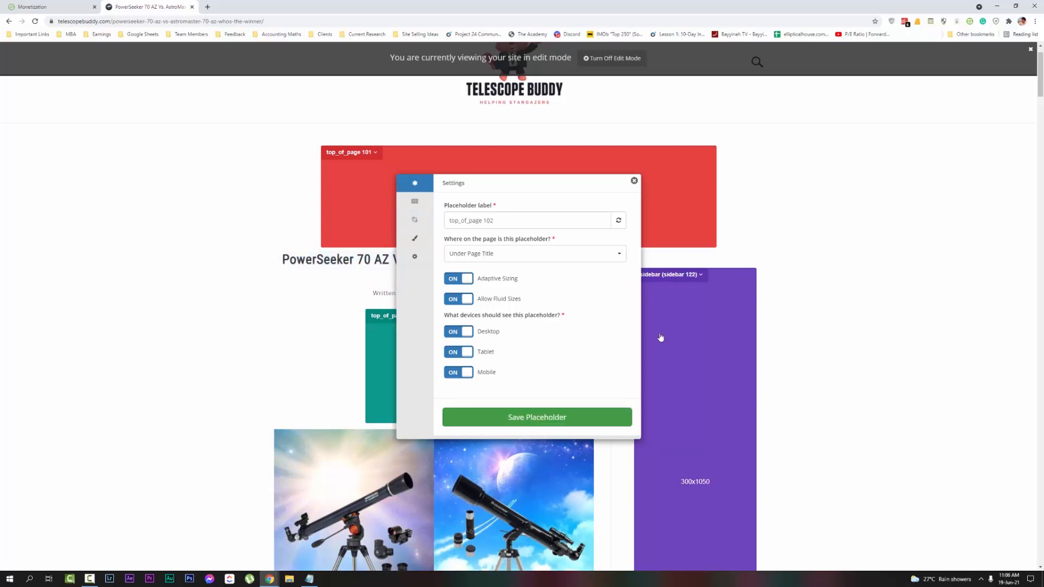
Step: Relabel the placeholder under the article title as under_title_placeholder, save it and close its settings
triple_click(500, 222)
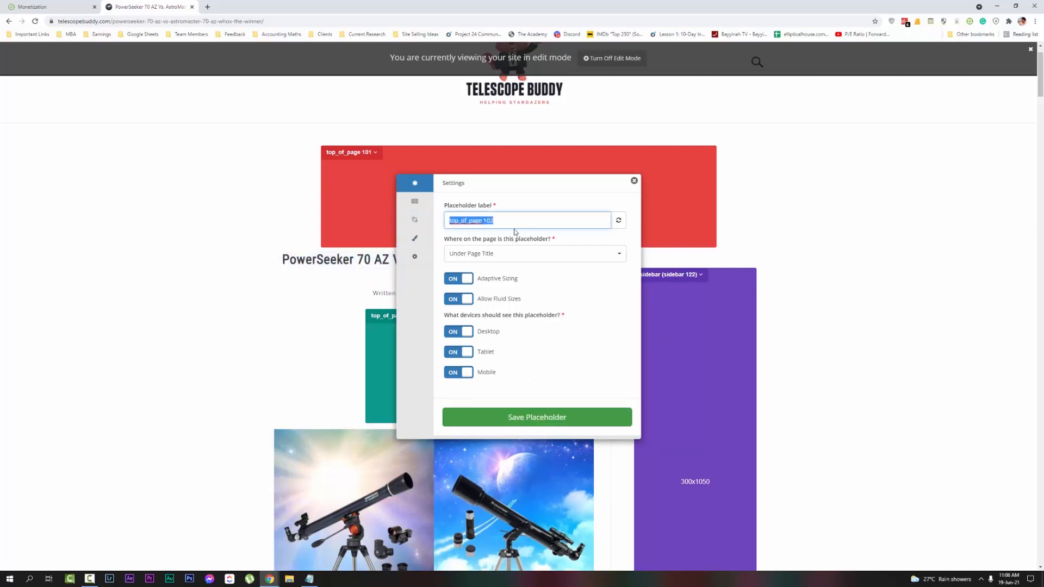
text(ud)
click(539, 416)
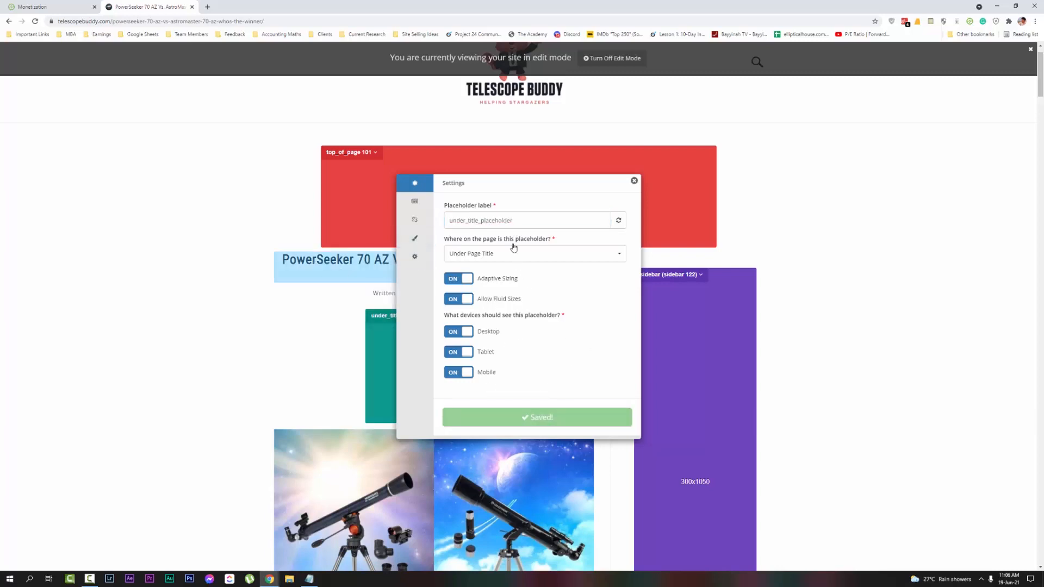
click(634, 182)
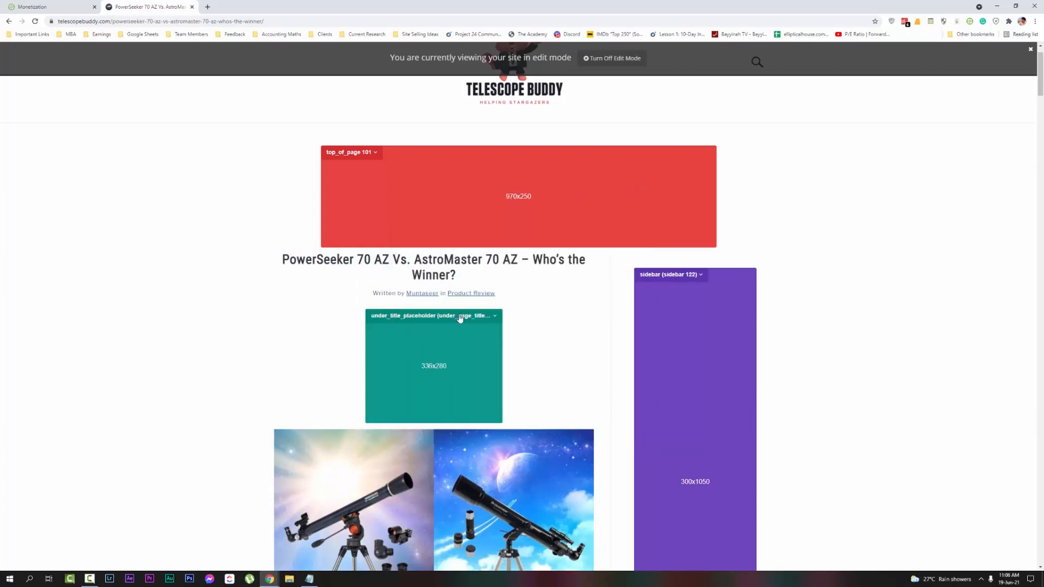
Step: Insert a new ad placeholder directly below the article's first introductory paragraph
scroll(460, 318, down, 4)
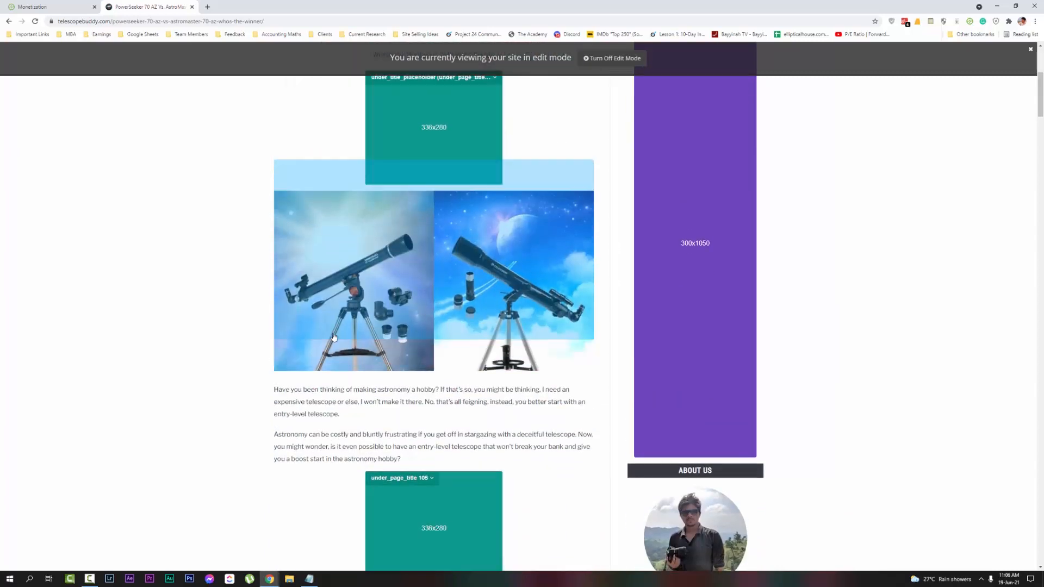
scroll(334, 338, up, 1)
scroll(354, 178, down, 3)
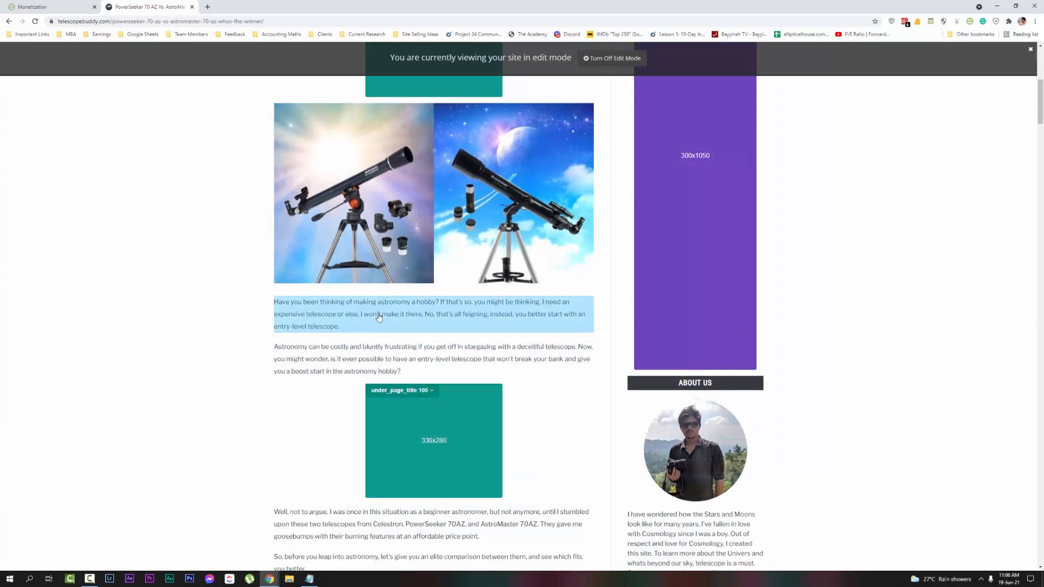
click(379, 318)
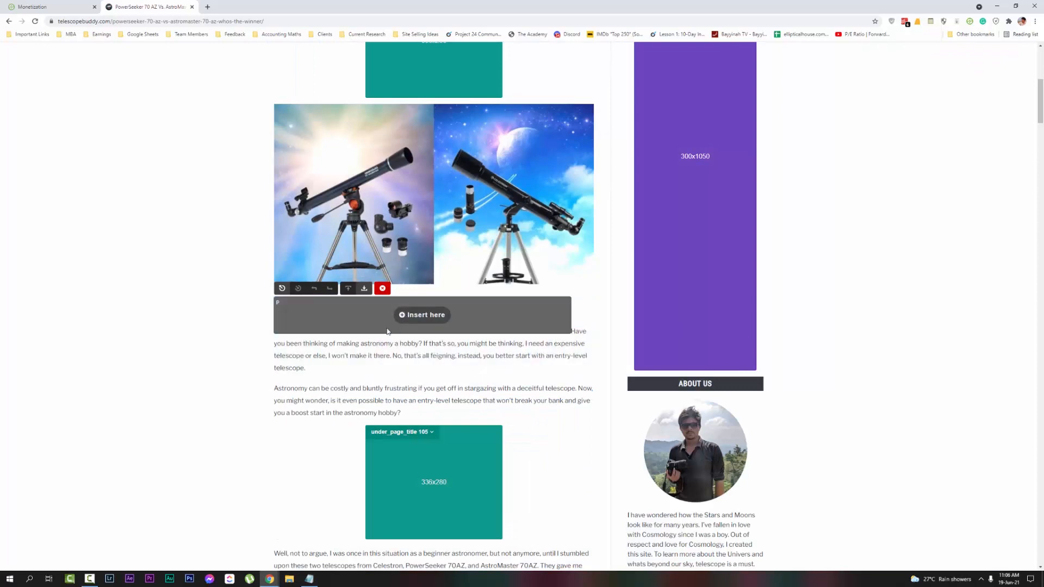
click(364, 288)
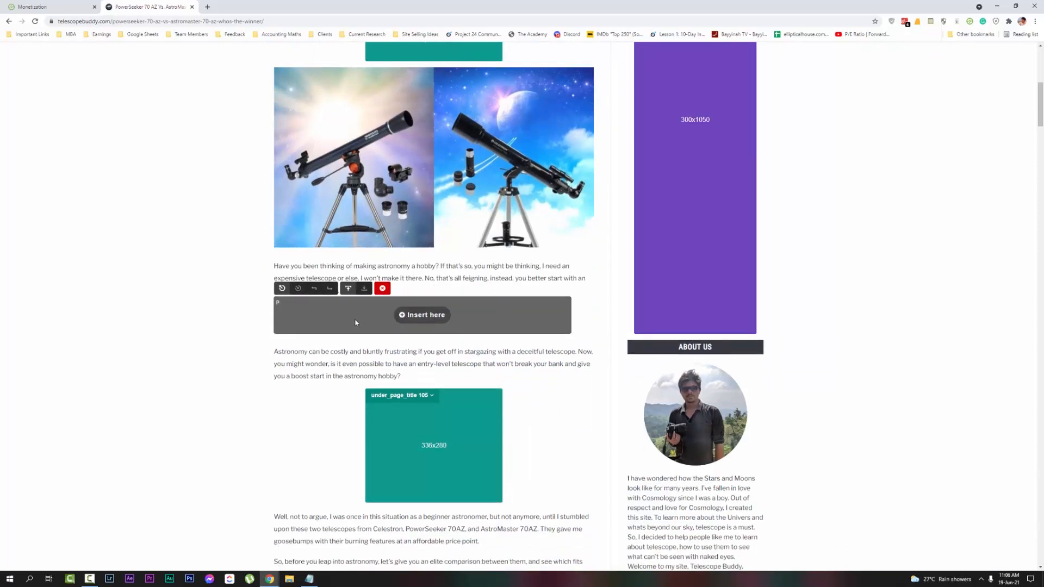
click(422, 315)
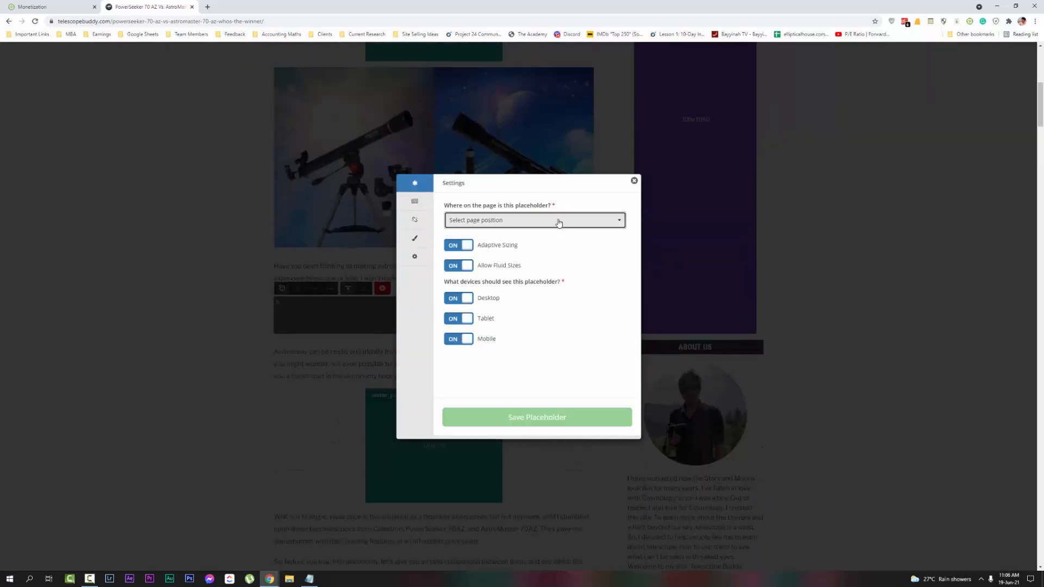
Step: Set the new placeholder's page position to Under First Paragraph and save it
click(557, 221)
scroll(491, 274, down, 1)
scroll(489, 275, down, 2)
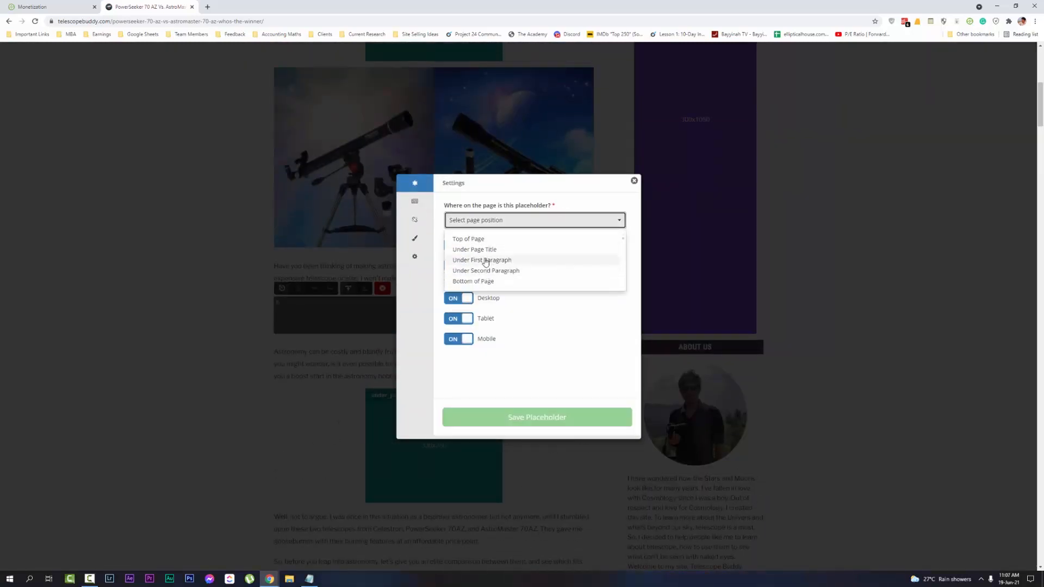
click(496, 261)
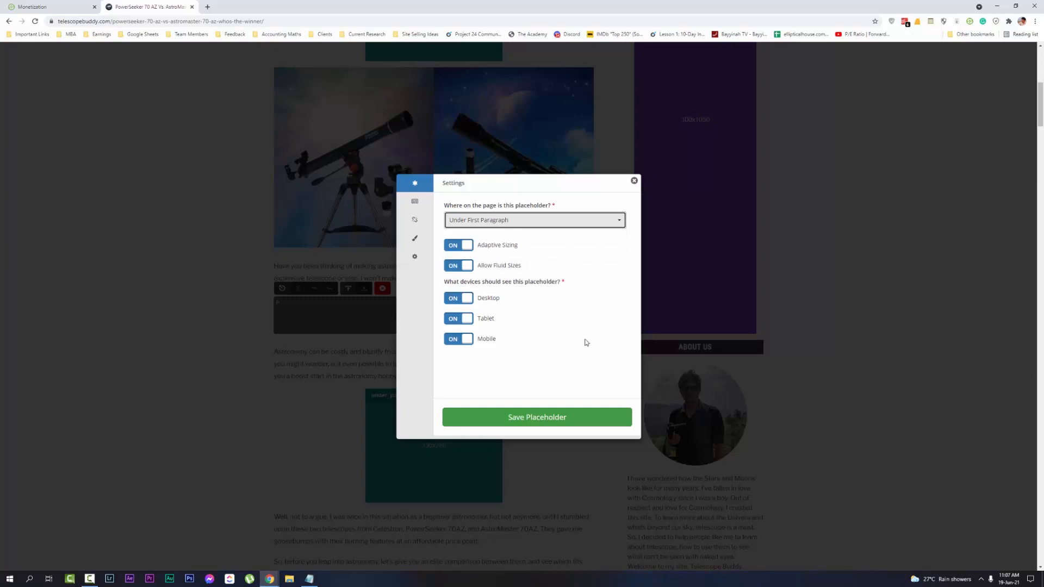
click(543, 422)
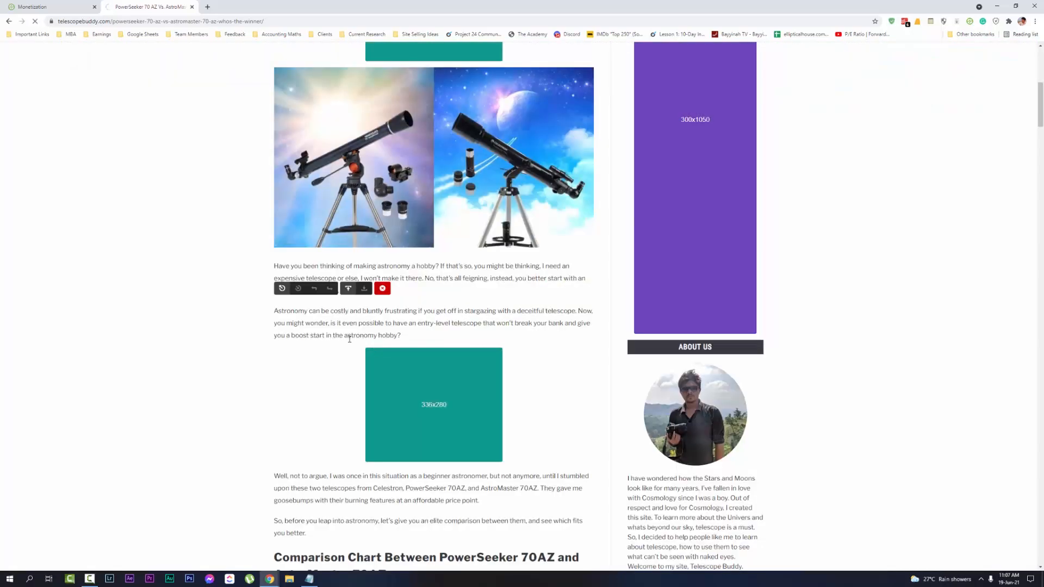
Step: Switch the Ezoic extension's ad view to show only placeholder indicators on the page
scroll(443, 463, down, 4)
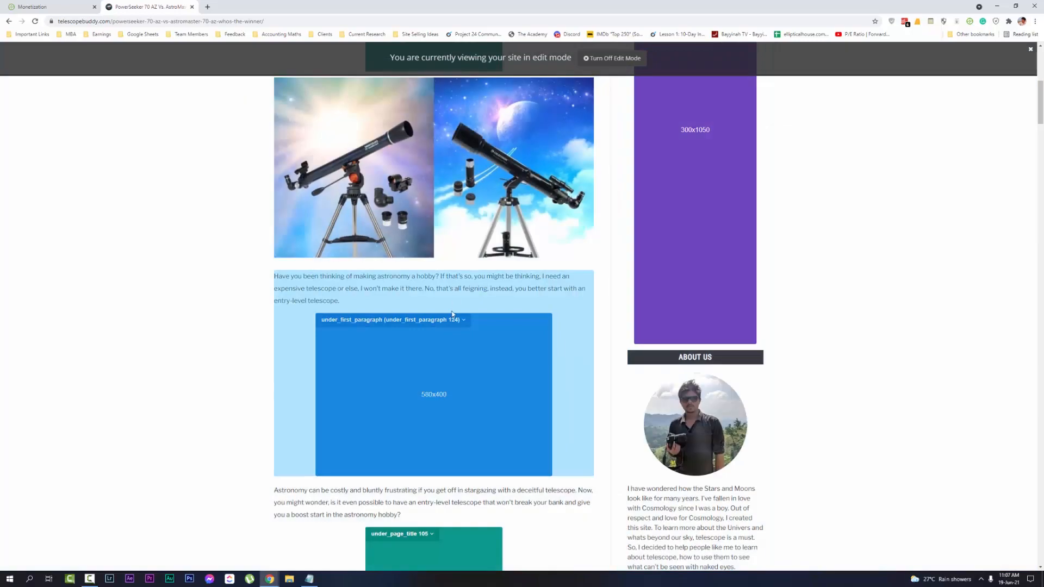
scroll(463, 388, down, 2)
scroll(861, 274, up, 2)
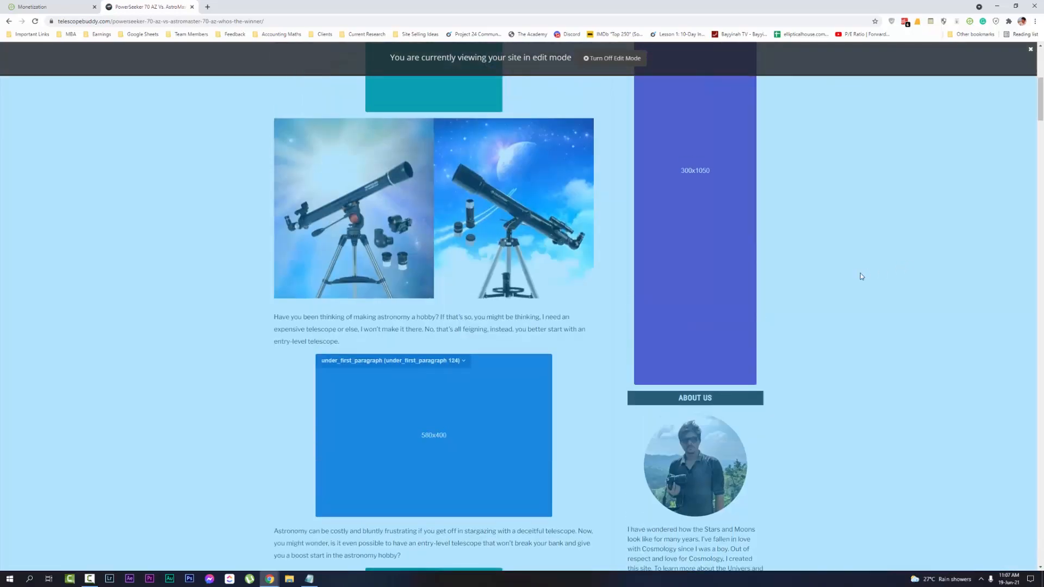
scroll(868, 241, up, 1)
click(969, 22)
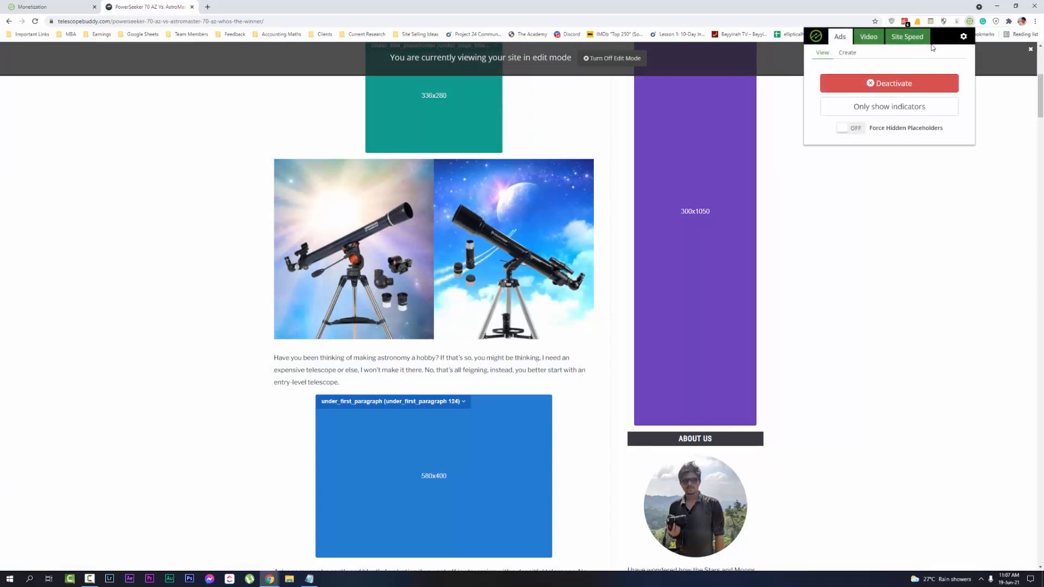
click(850, 55)
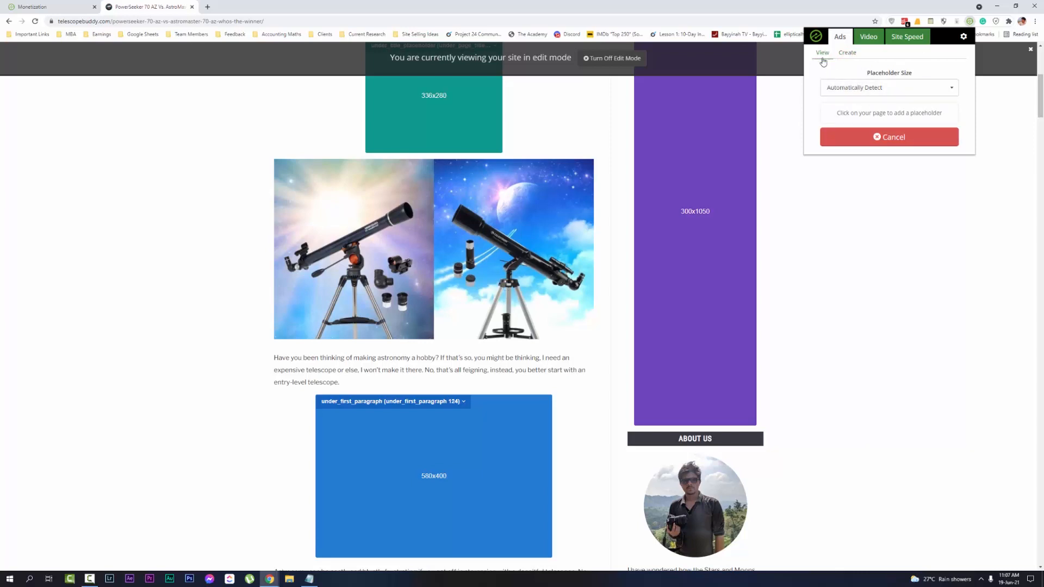
click(848, 54)
click(825, 54)
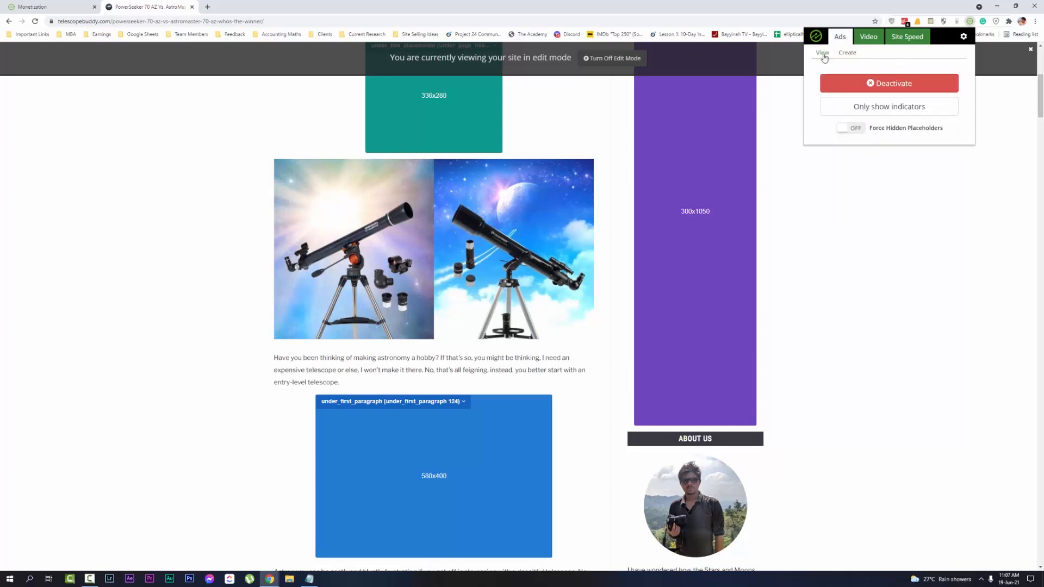
click(918, 106)
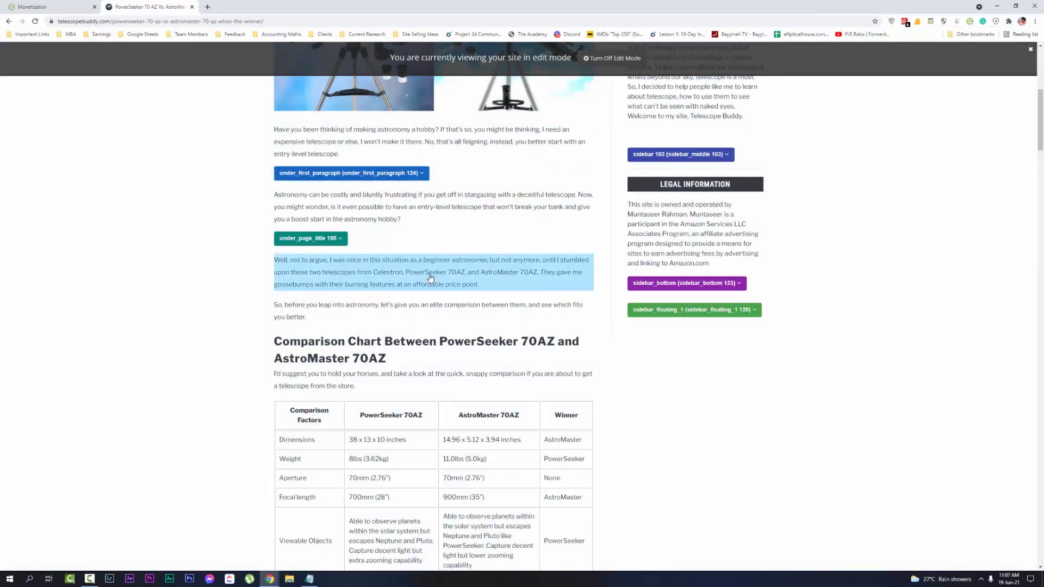
scroll(460, 359, up, 2)
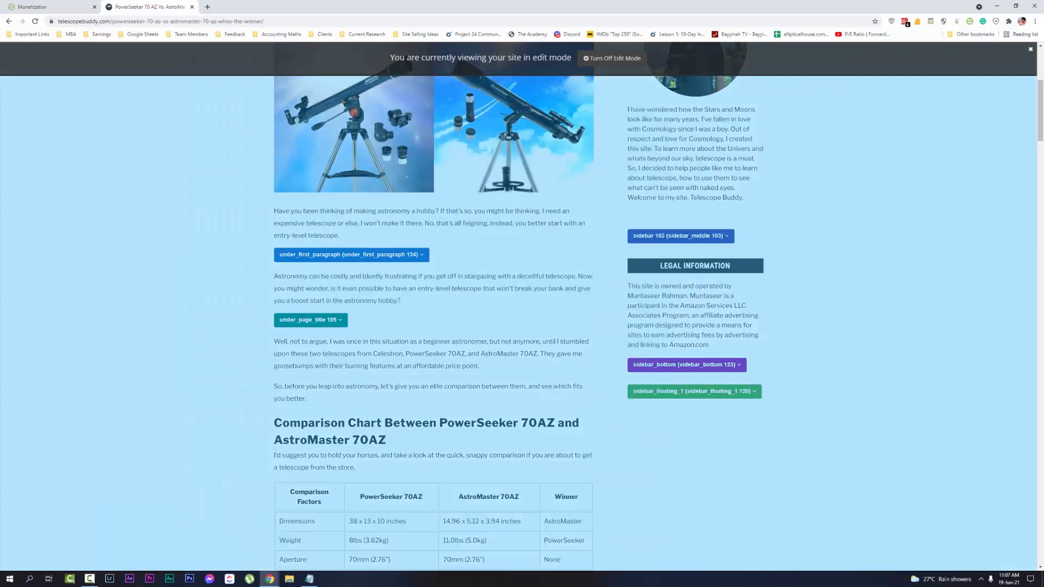
click(89, 579)
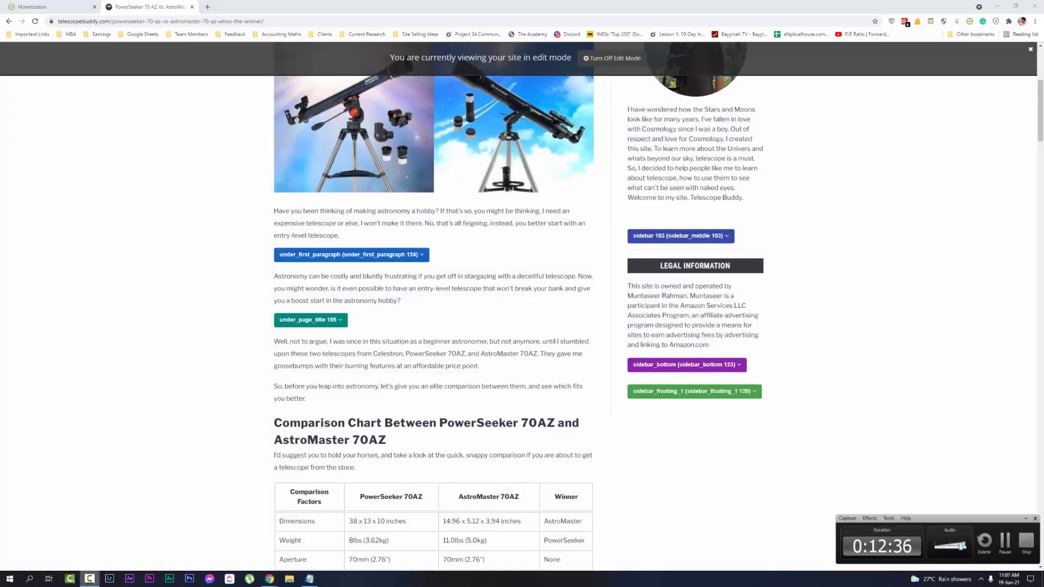
click(90, 579)
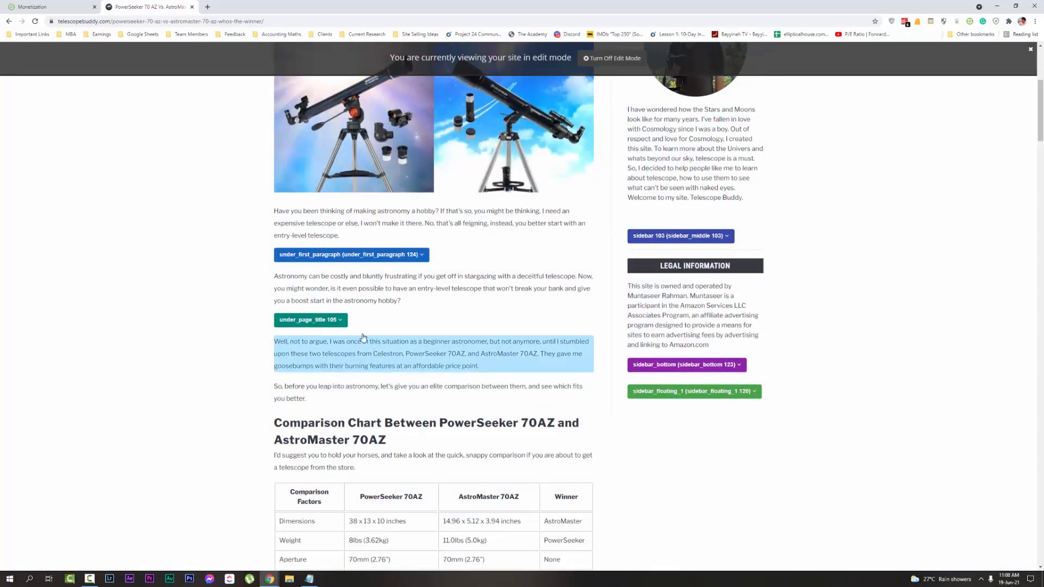
Step: Set the page position of the placeholder below the second introductory paragraph to Under Second Paragraph
click(342, 323)
click(290, 335)
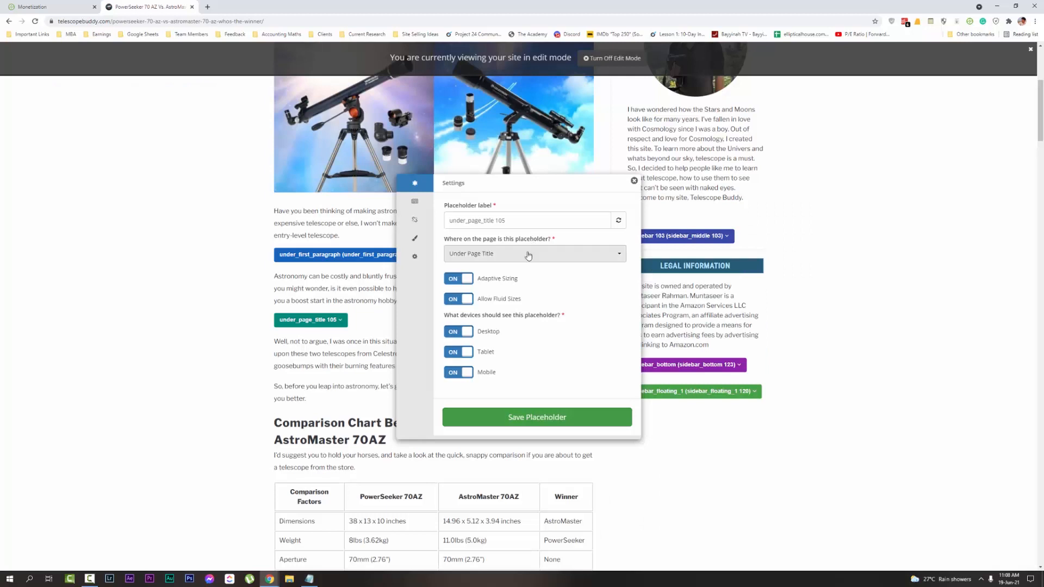
click(531, 253)
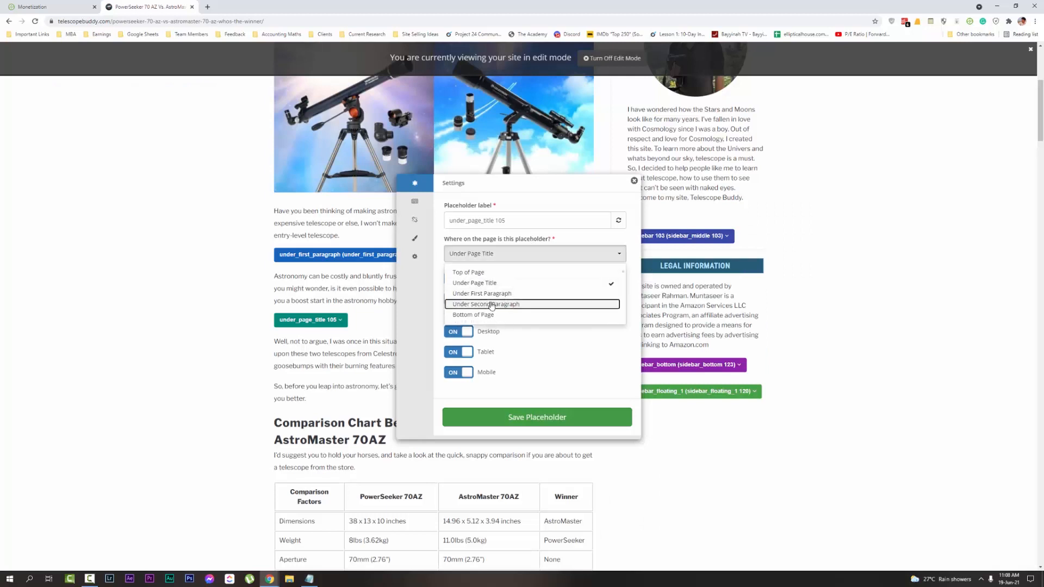
click(487, 304)
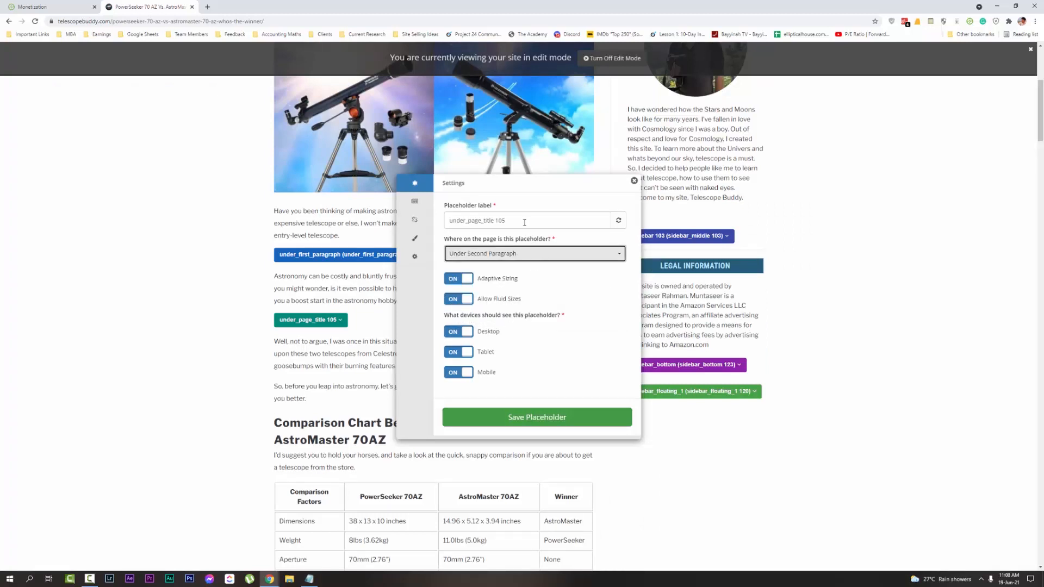
Step: Relabel that placeholder as under_second_paragraph, save it and close its settings
drag(525, 223, 473, 227)
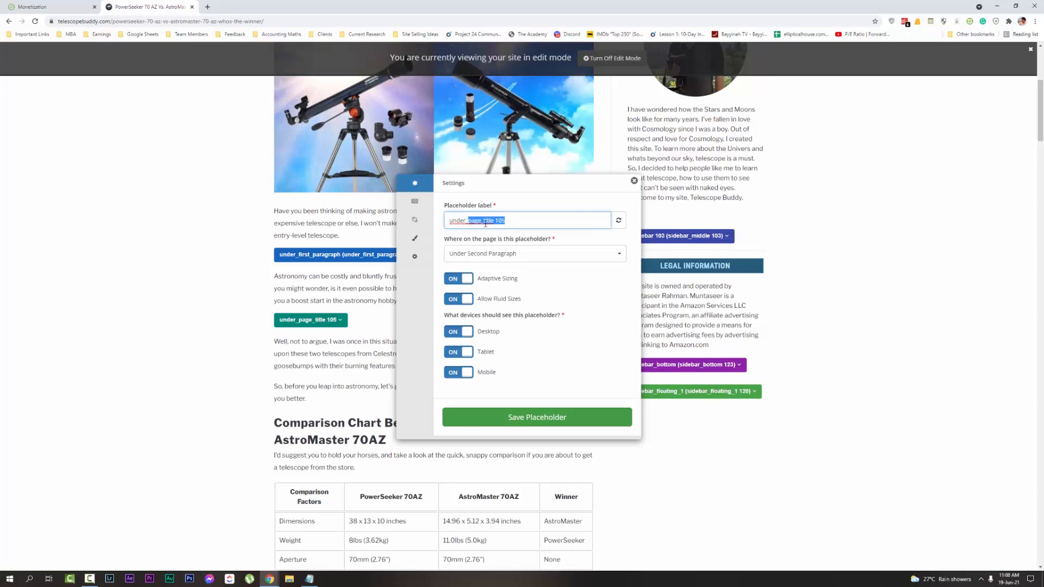
text(second_paragrapjh)
key(BackSpace)
key(BackSpace)
text(h)
click(544, 417)
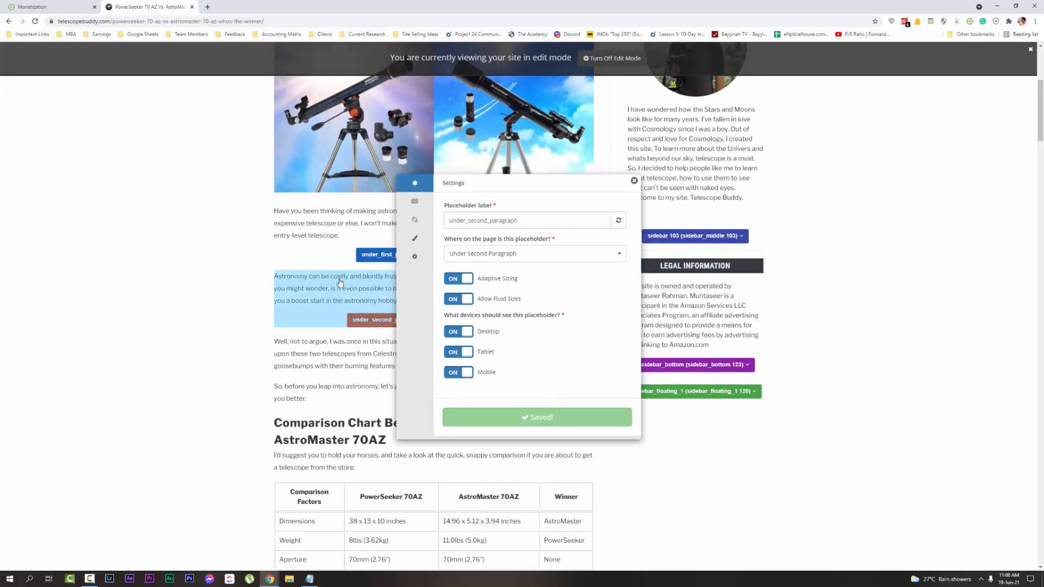
click(634, 181)
Step: Insert a new ad placeholder between the comparison table and the Celestron PowerSeeker 70AZ Telescope heading
scroll(414, 196, down, 4)
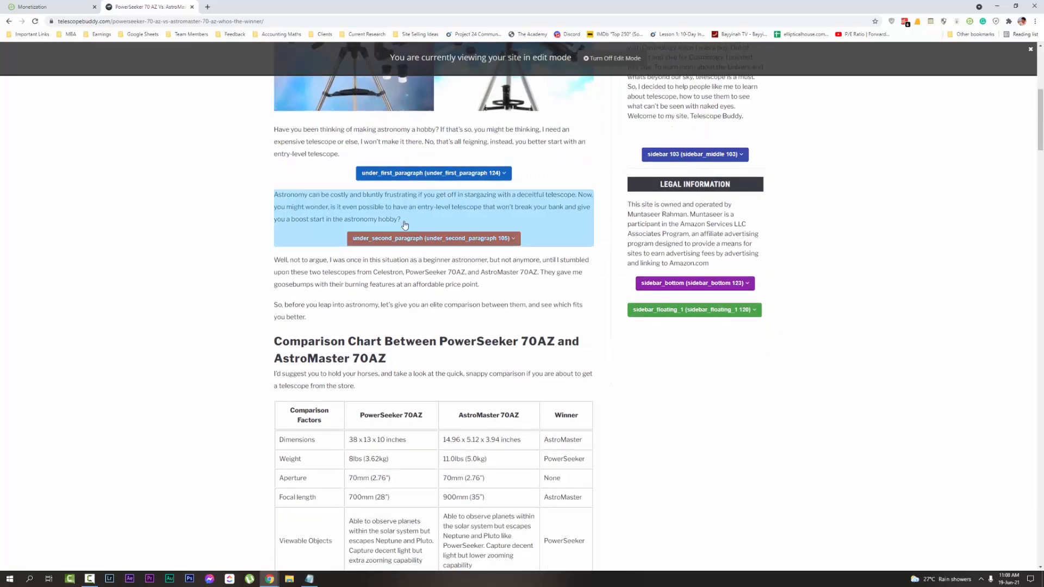
scroll(415, 195, down, 7)
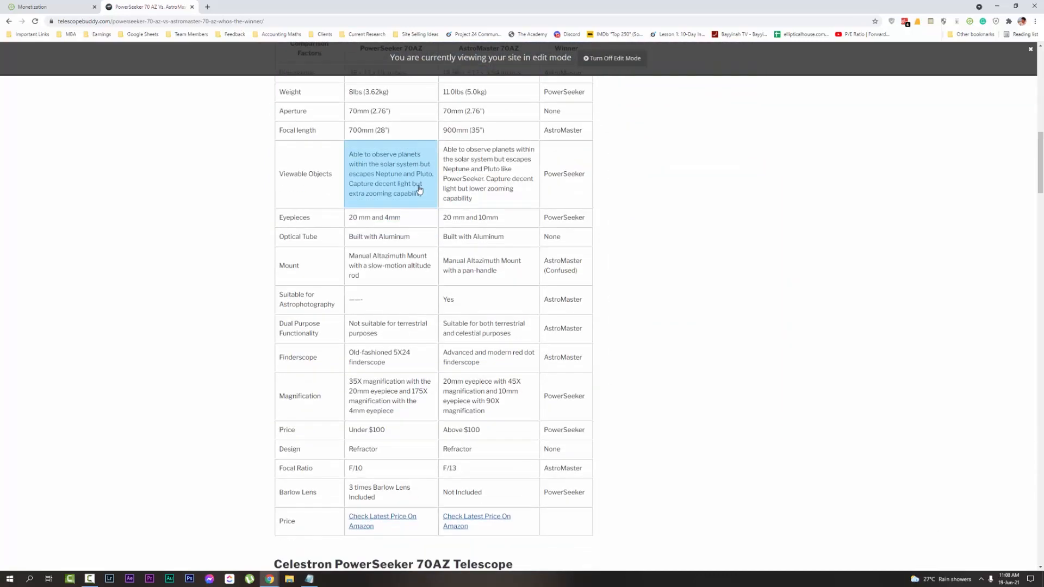
scroll(454, 227, up, 6)
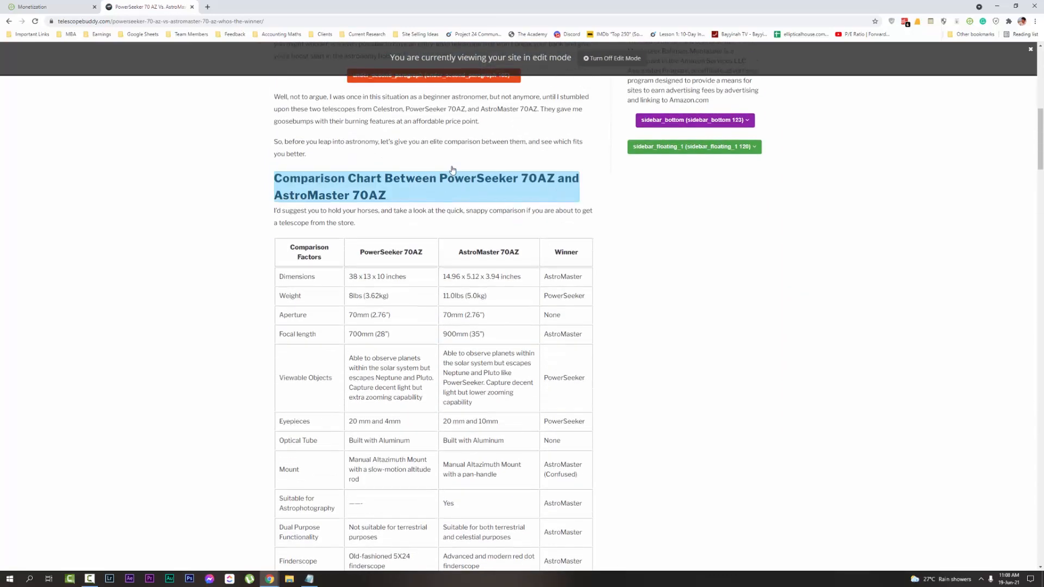
scroll(455, 163, down, 2)
scroll(455, 149, down, 2)
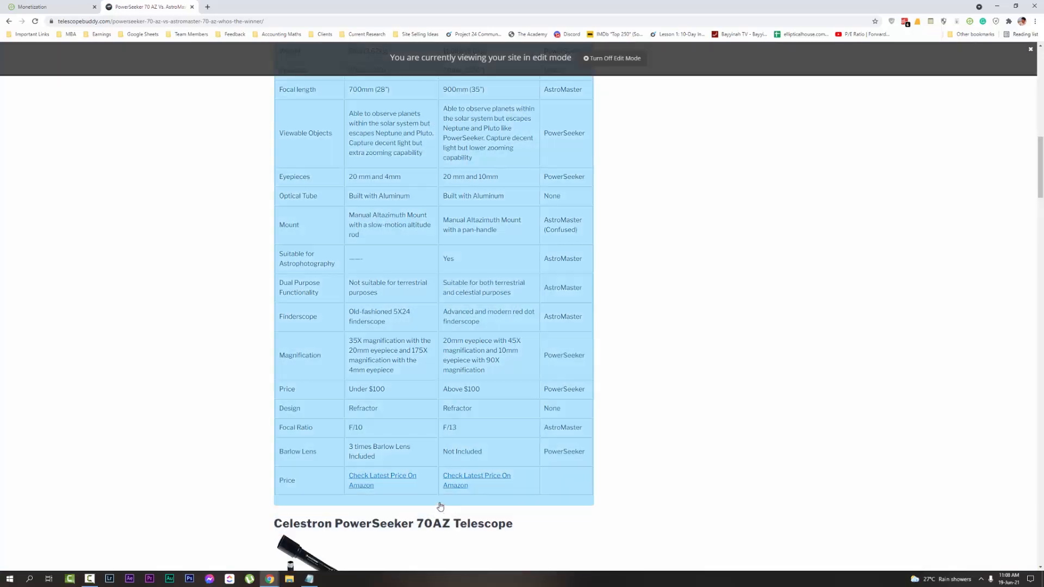
click(438, 523)
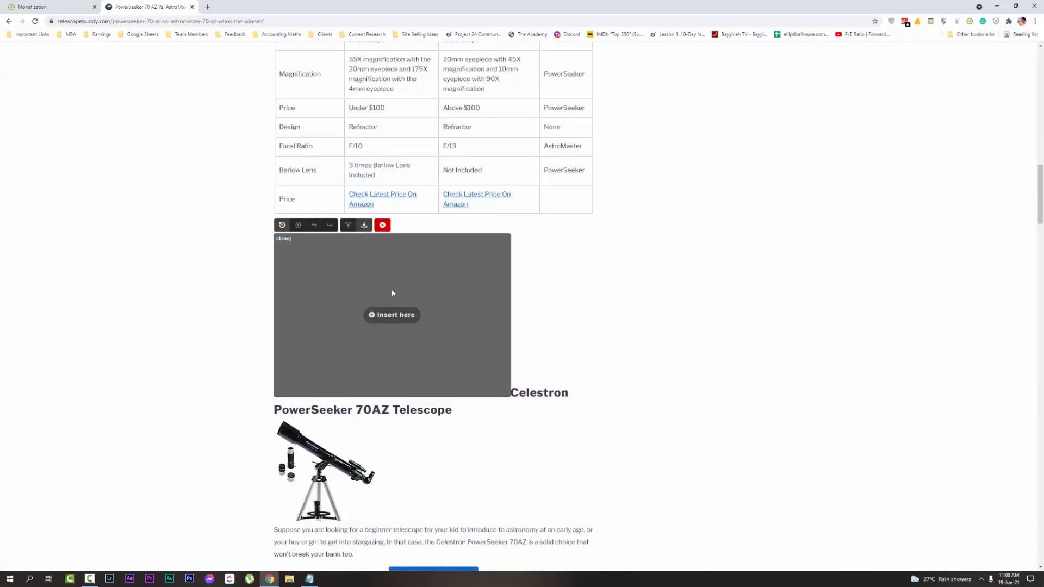
click(383, 326)
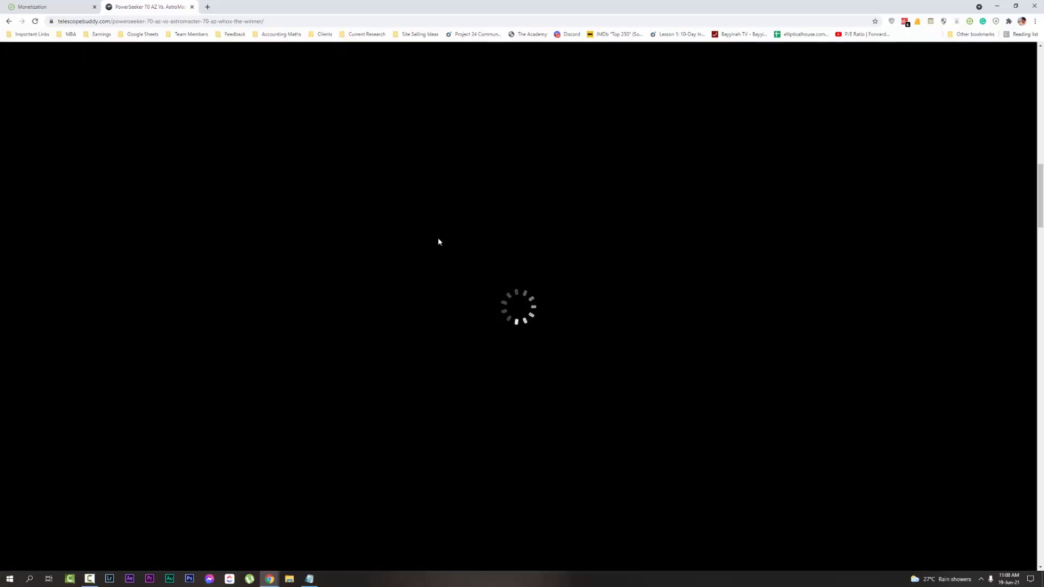
Step: Set the new placeholder's page position to In-Content 1 and save it
click(494, 220)
scroll(494, 242, down, 2)
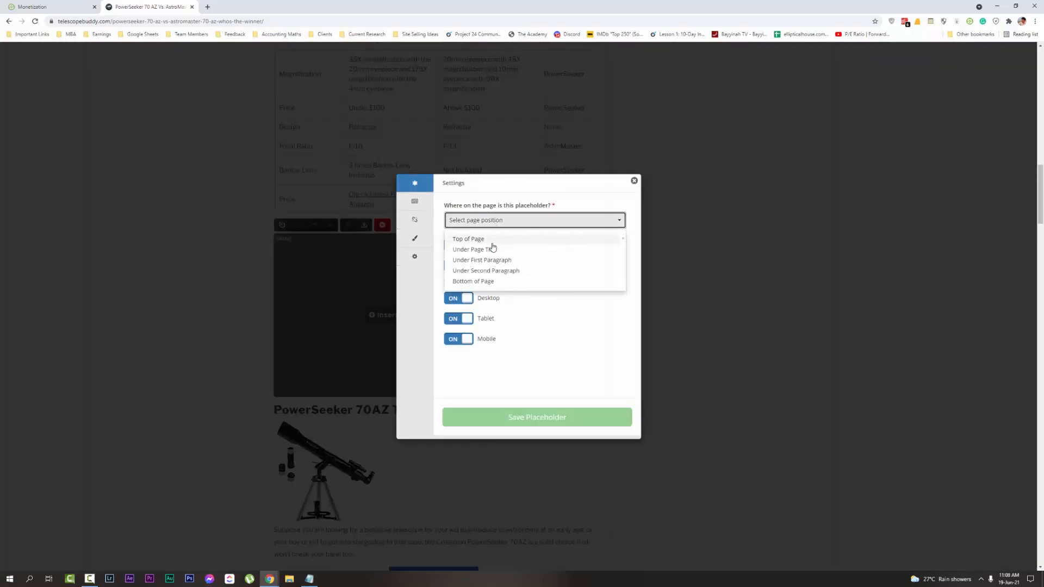
scroll(483, 245, down, 2)
click(482, 250)
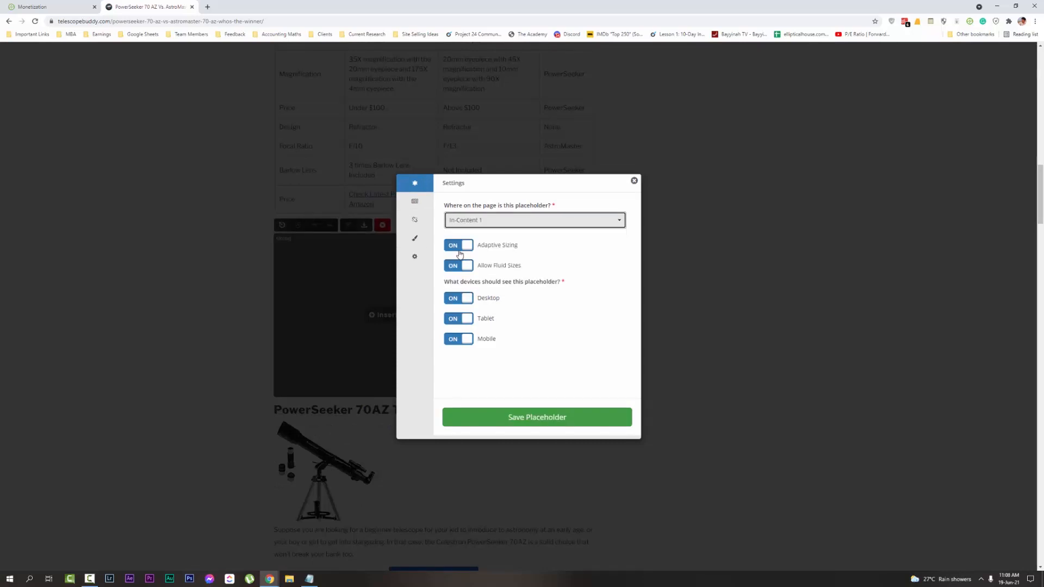
click(552, 423)
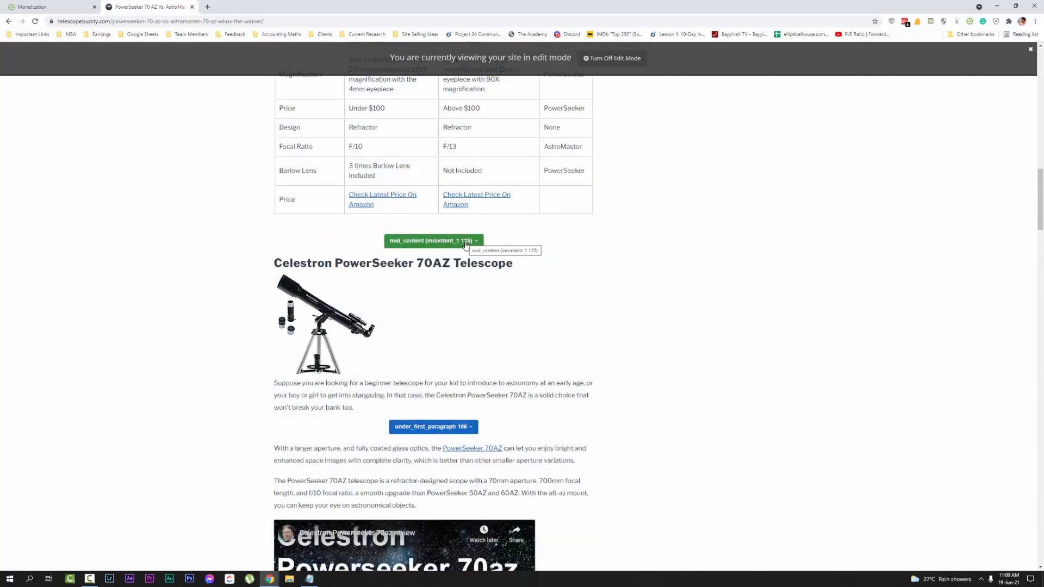
Step: Change the page position of placeholder under_first_paragraph 106 in the PowerSeeker section to In-Content 2, save it and close its settings
scroll(811, 239, down, 2)
scroll(433, 326, down, 1)
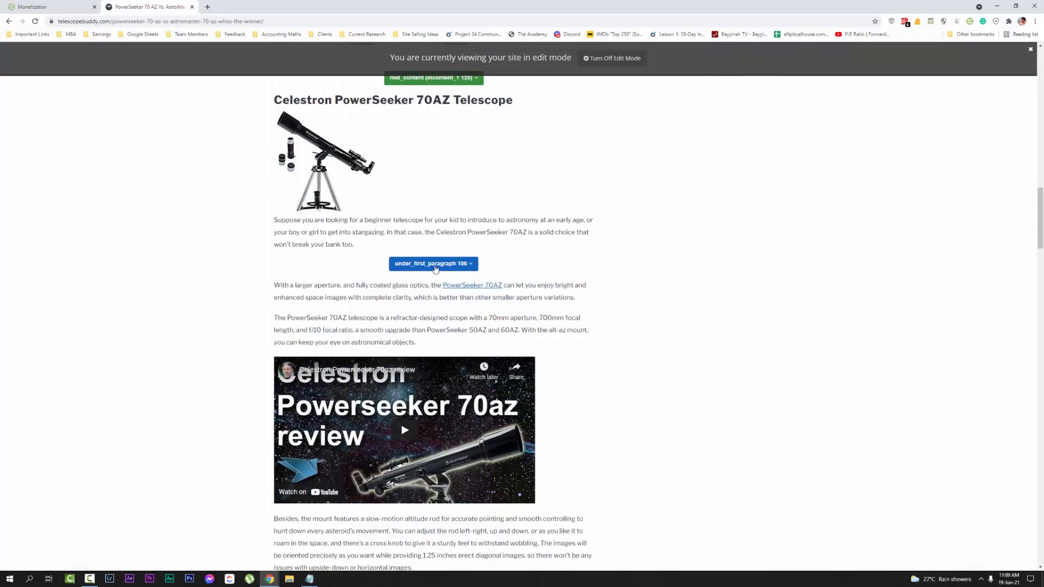
click(433, 264)
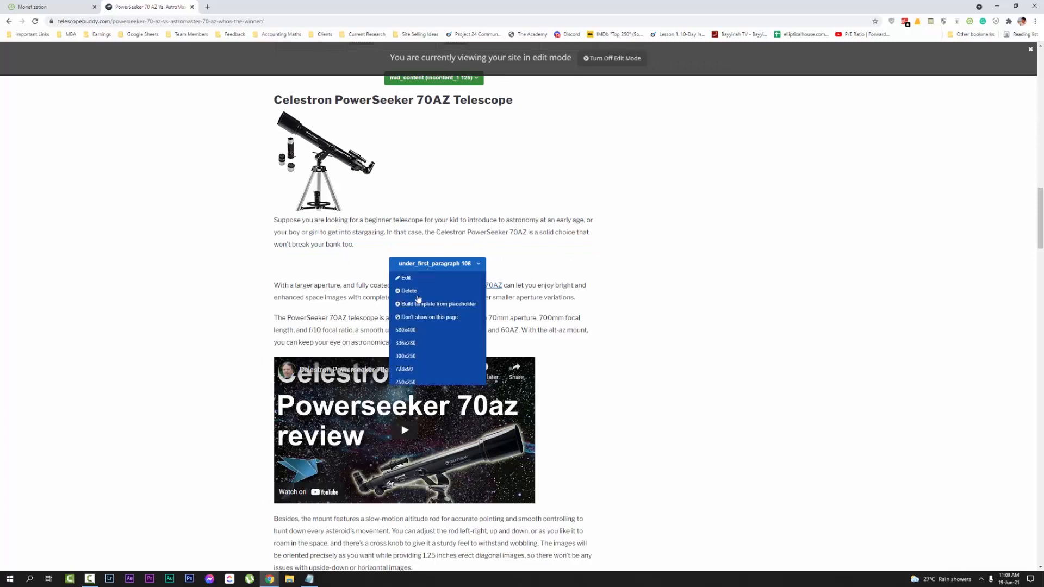
click(406, 278)
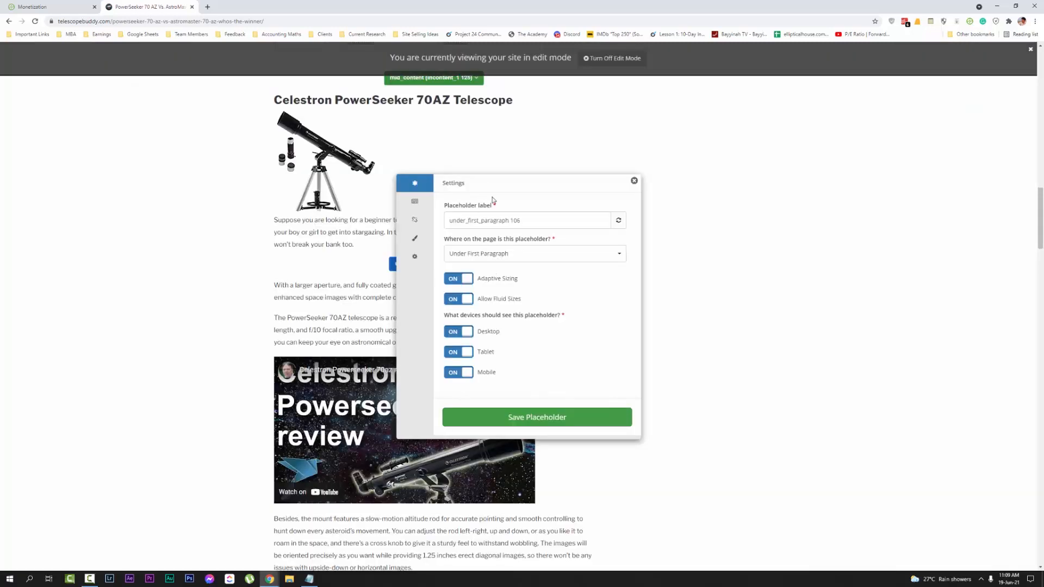
click(503, 259)
scroll(499, 293, down, 3)
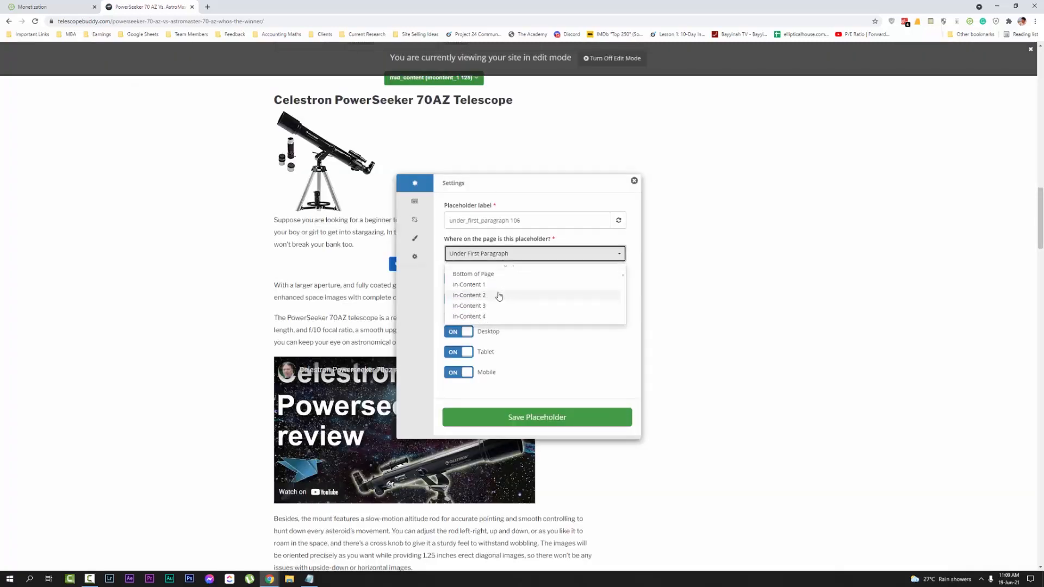
click(470, 294)
click(538, 417)
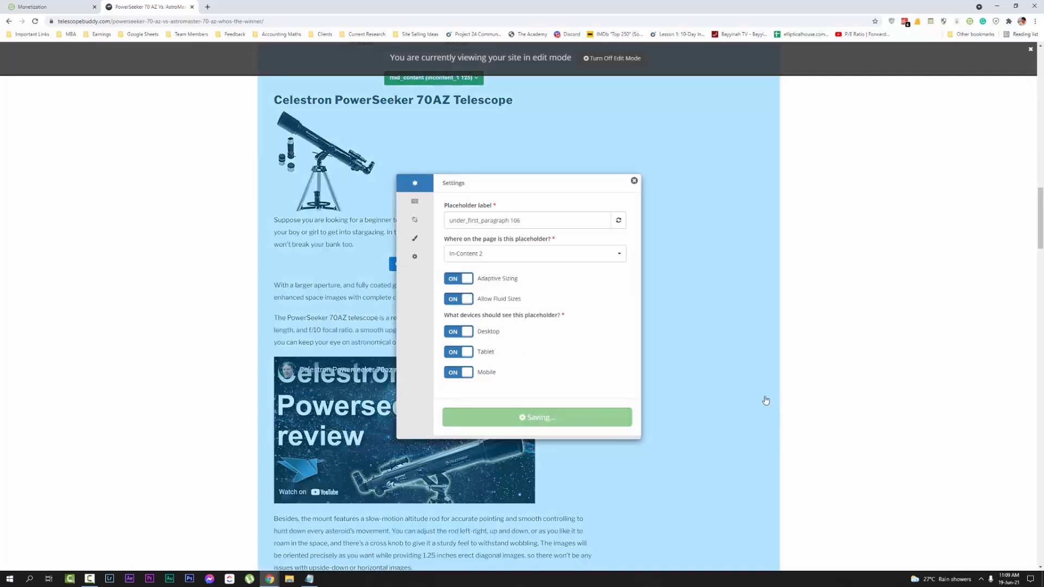
click(634, 181)
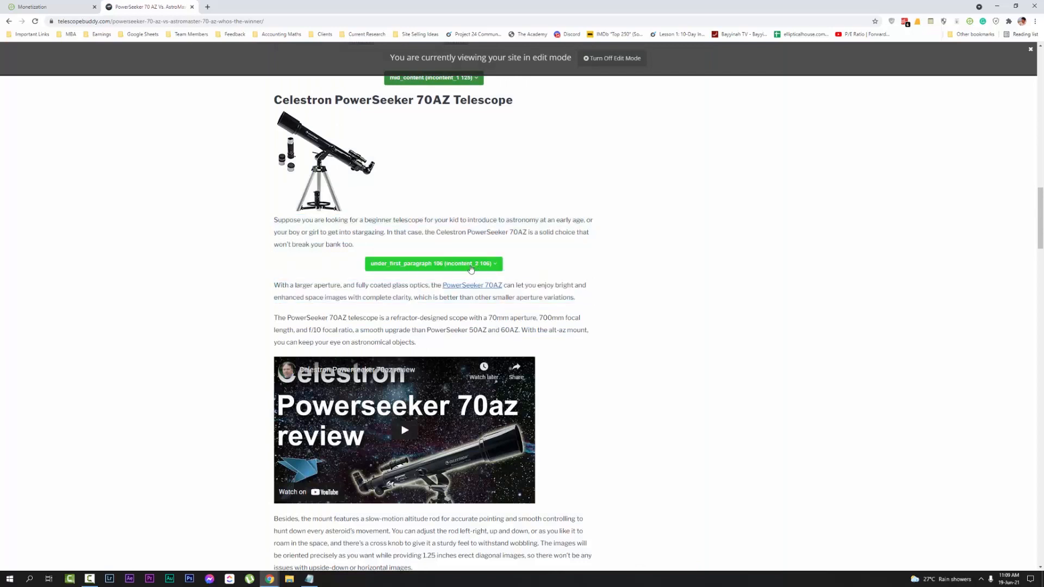
Step: Change the page position of placeholder under_second_paragraph 107 below the review video to In-Content 3, save it and close its settings
scroll(470, 270, down, 5)
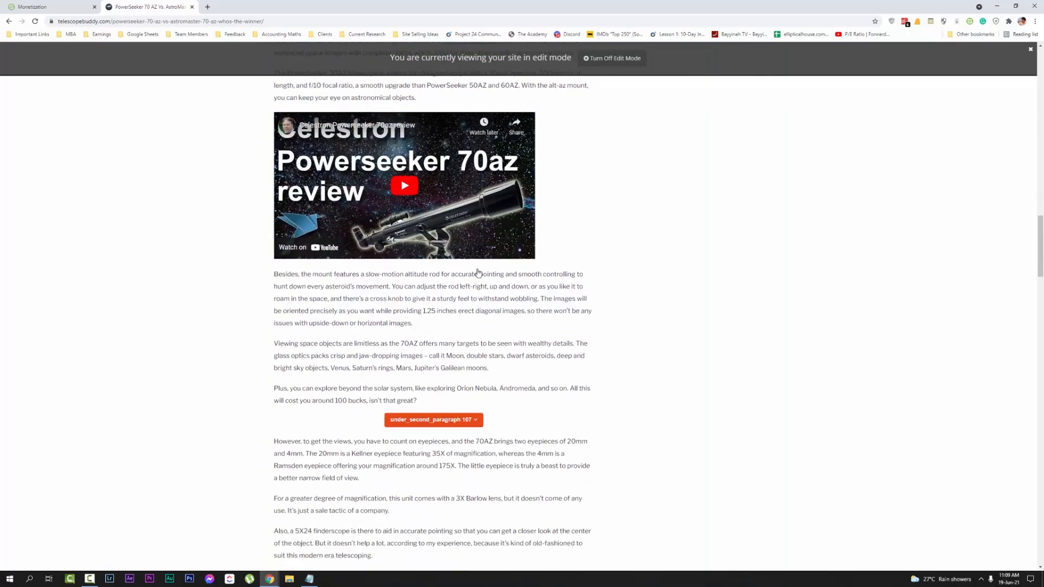
click(447, 381)
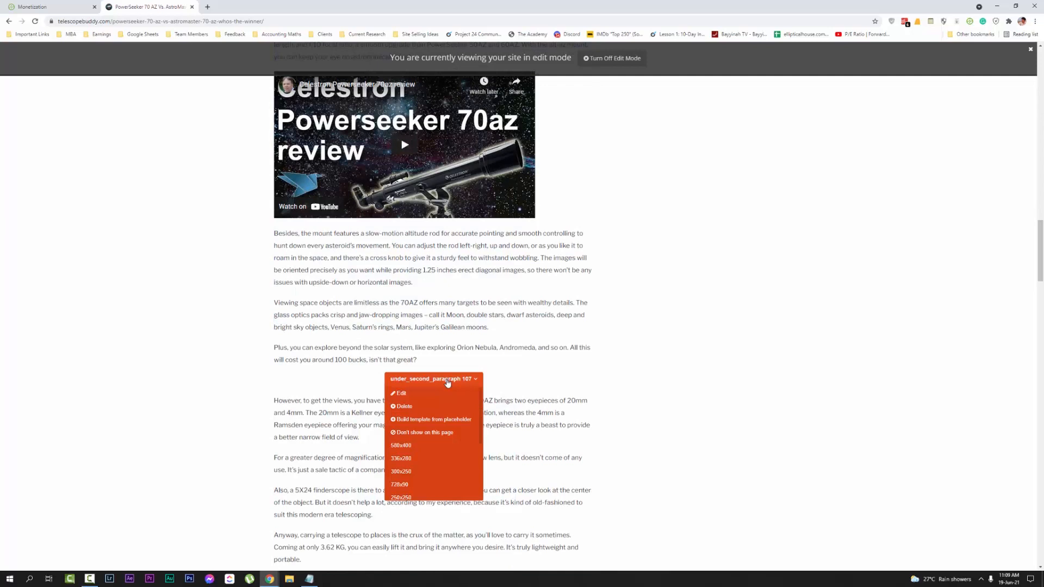
click(411, 395)
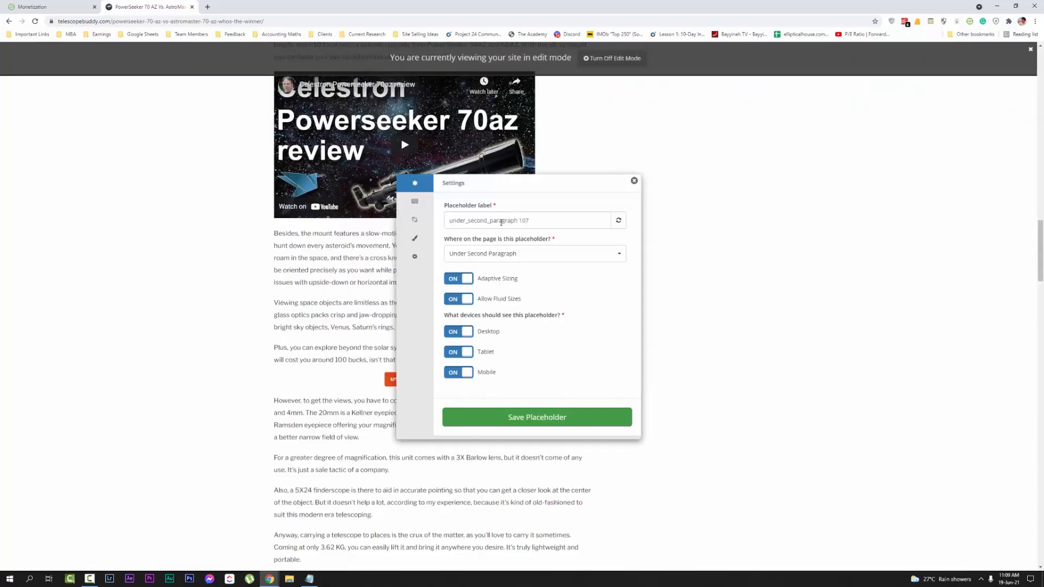
click(509, 253)
scroll(494, 302, down, 5)
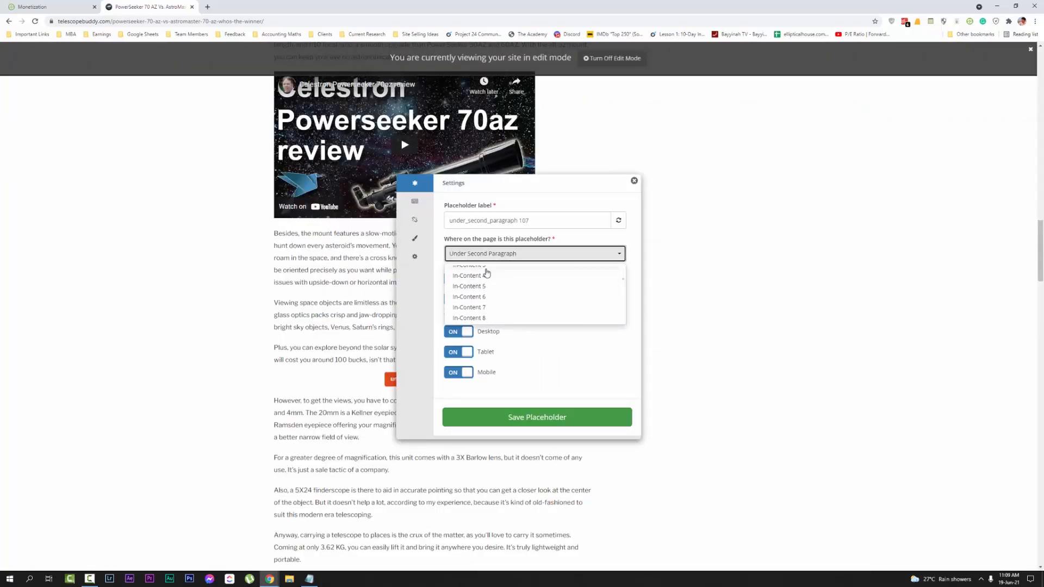
scroll(487, 272, up, 2)
click(467, 302)
click(607, 416)
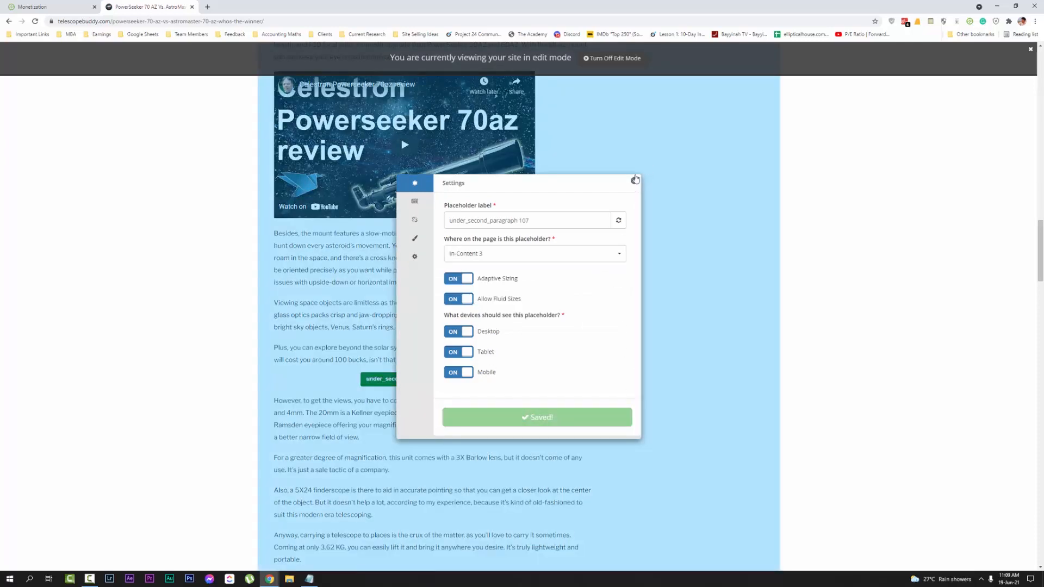
click(634, 180)
Step: Insert a new ad placeholder directly above the Celestron AstroMaster 70AZ Telescope heading
scroll(544, 342, down, 3)
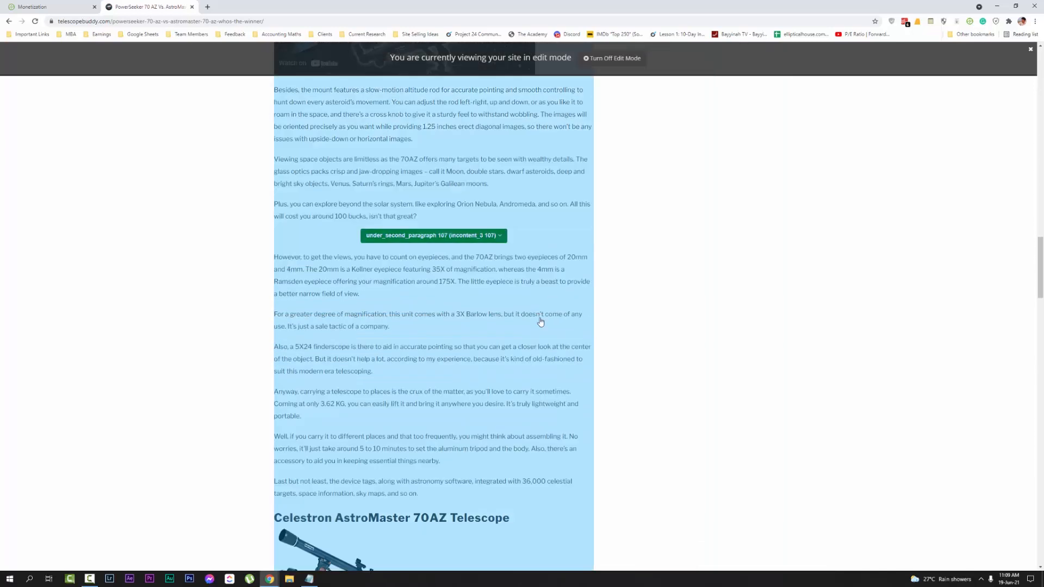
scroll(540, 322, down, 2)
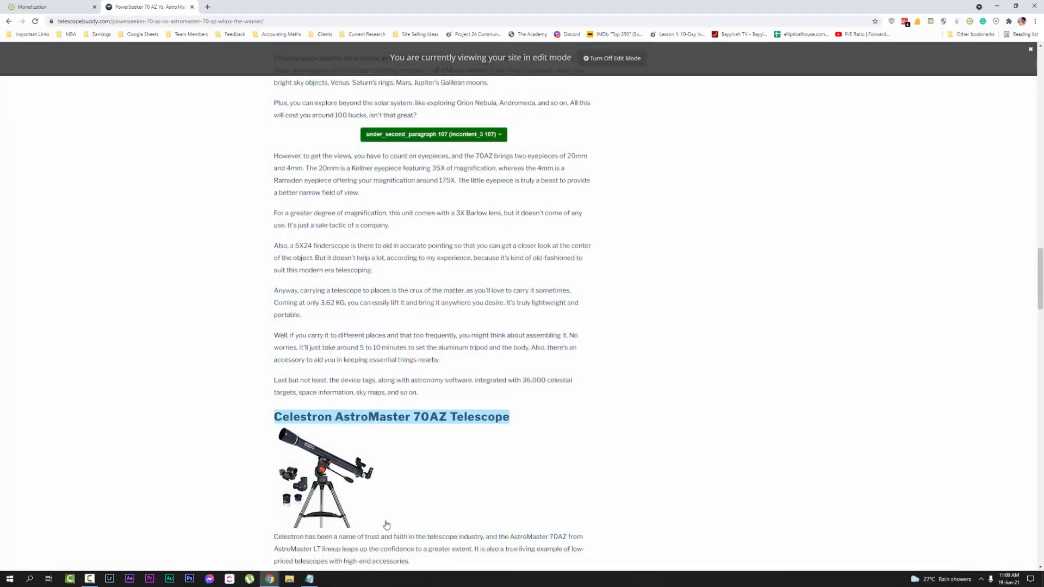
click(424, 419)
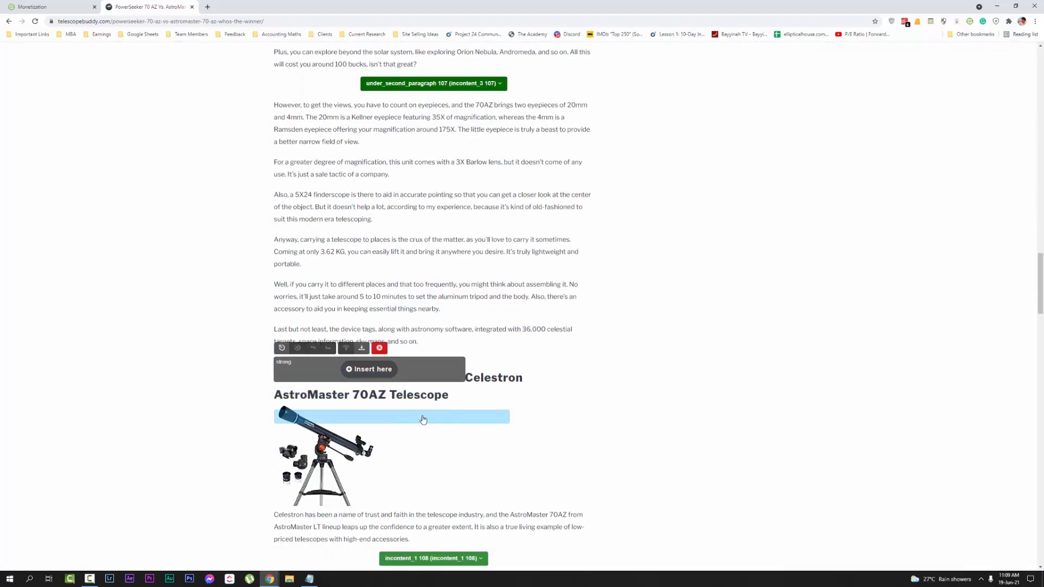
click(374, 316)
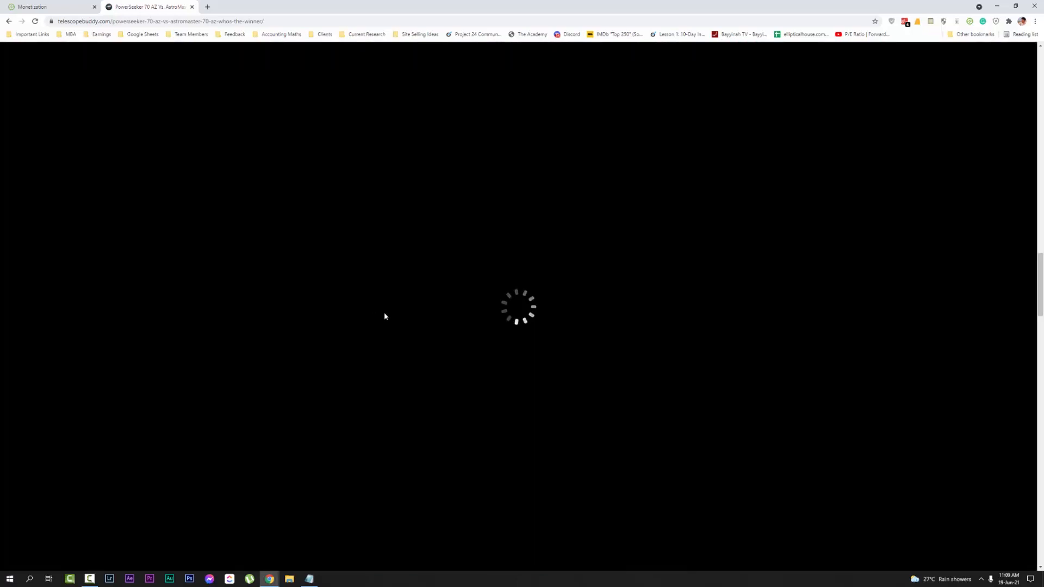
Step: Set the page position of the placeholder above the AstroMaster heading to In-Content 4 and save it
scroll(493, 261, down, 2)
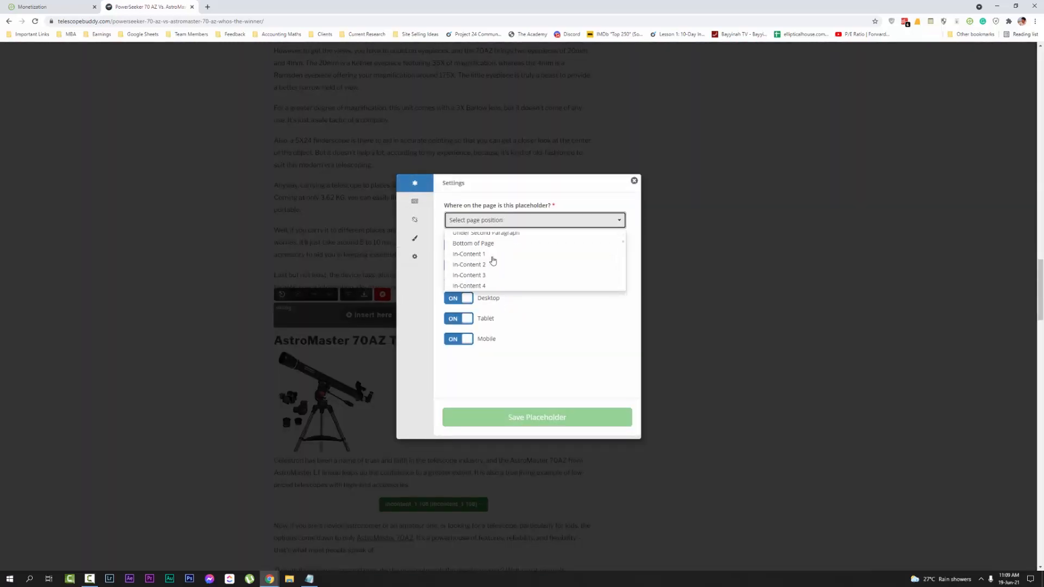
click(499, 272)
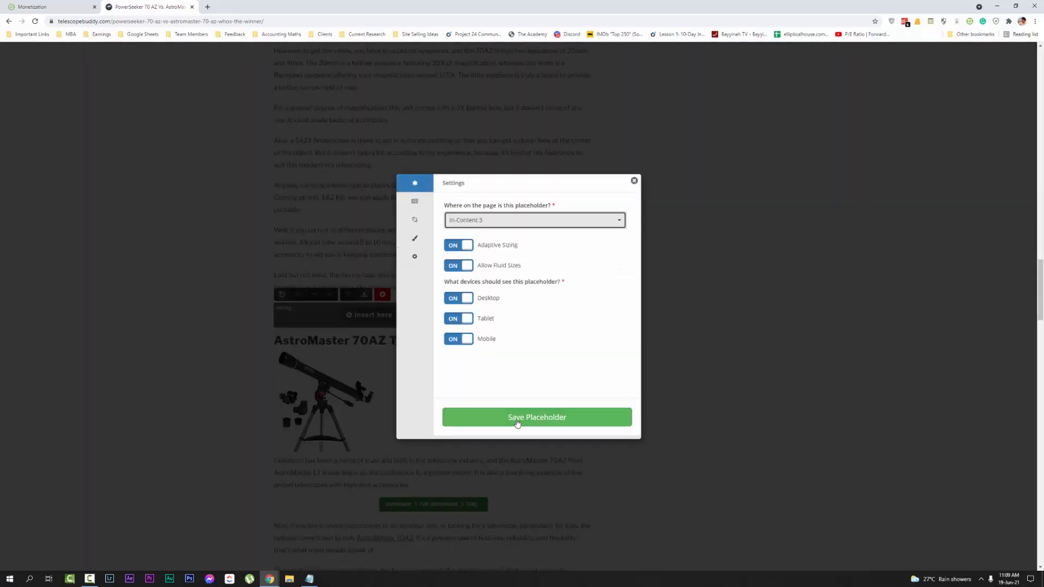
scroll(277, 139, up, 2)
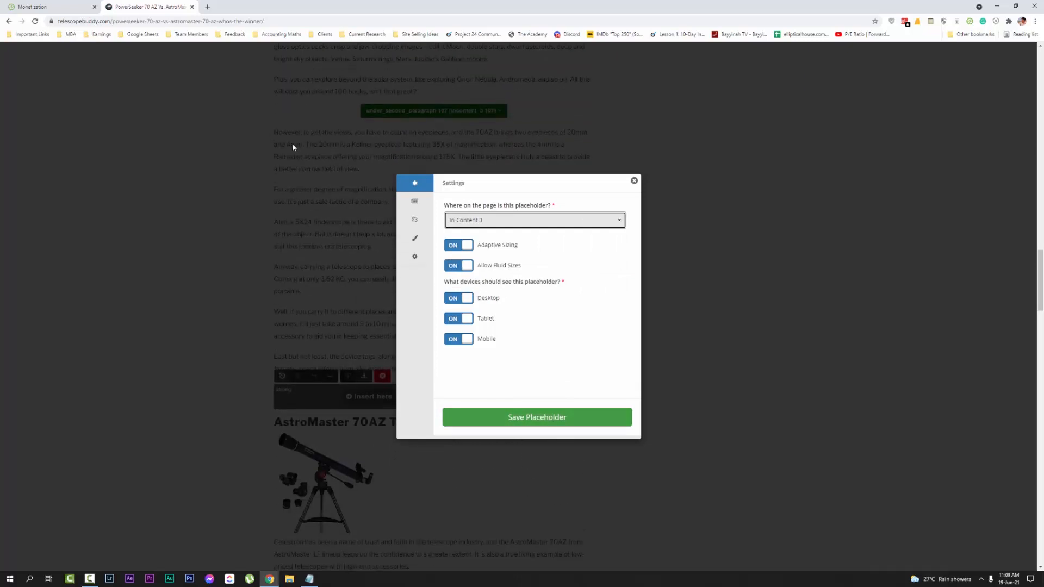
scroll(293, 145, down, 2)
click(512, 222)
click(491, 283)
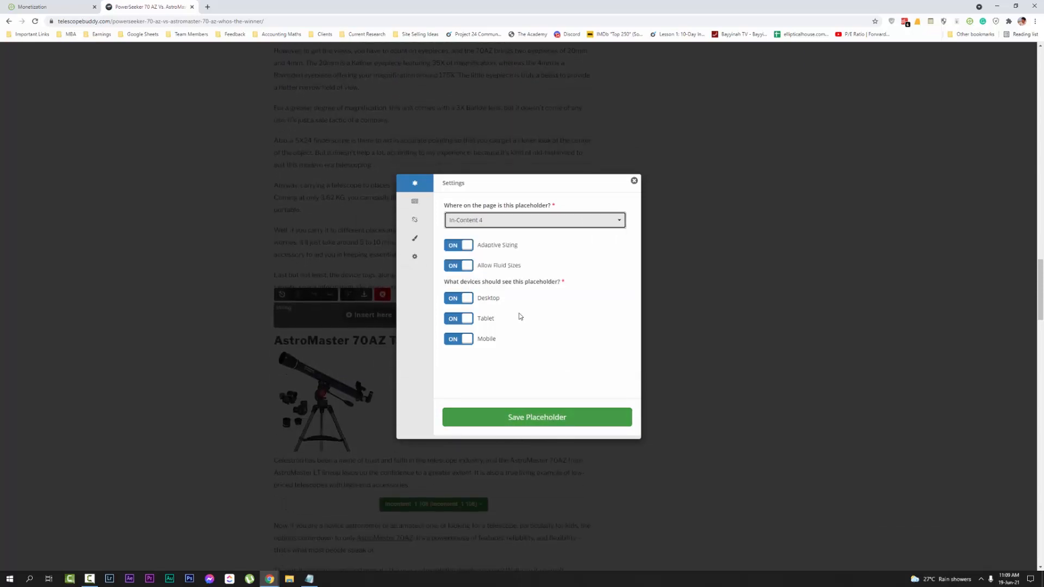
click(511, 418)
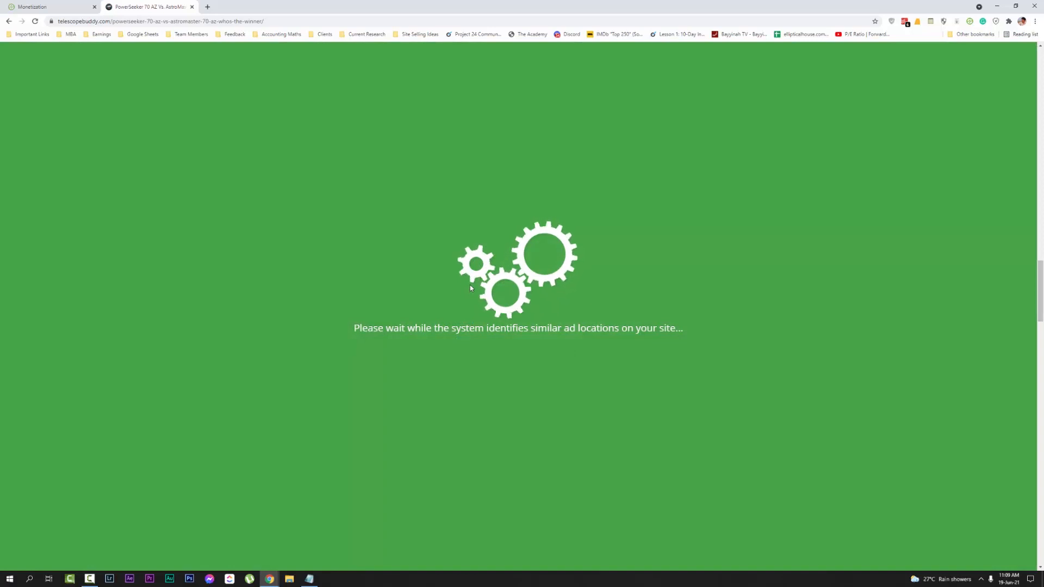
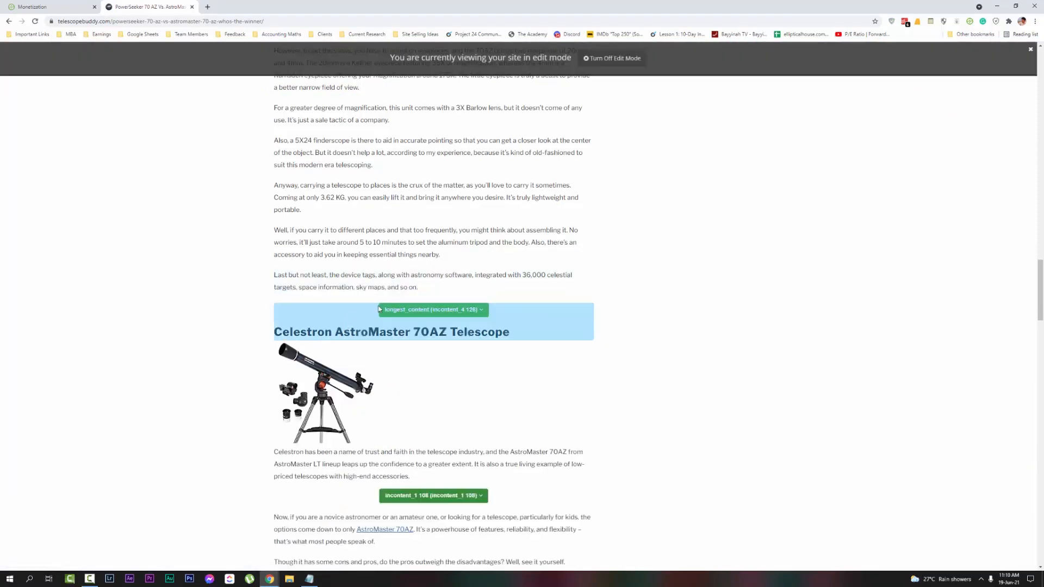
Step: Change the page position of placeholder incontent_1 108 above the AstroMaster review video to In-Content 5, save it and close its settings
scroll(576, 275, down, 2)
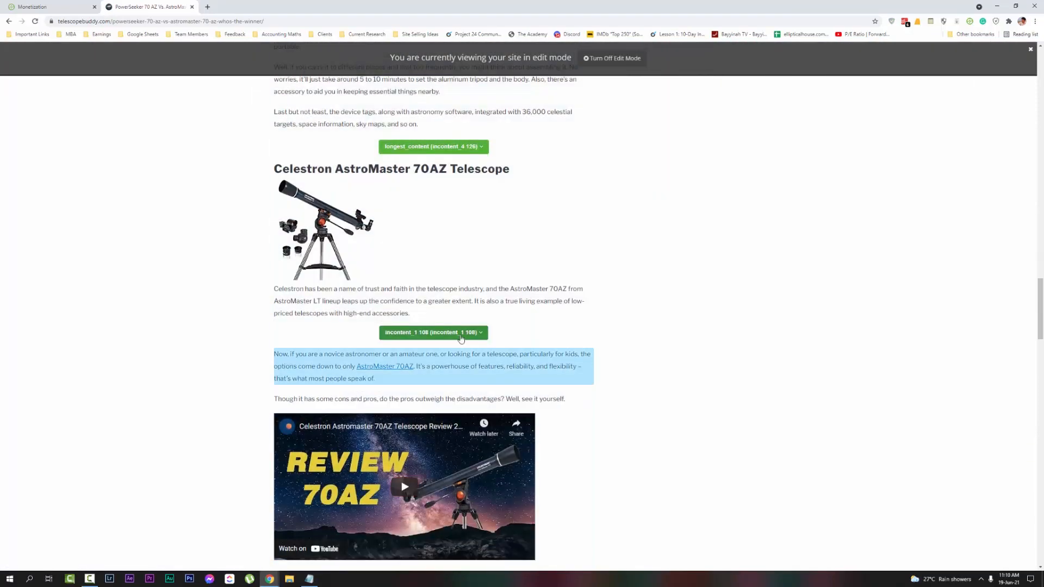
click(451, 337)
click(396, 348)
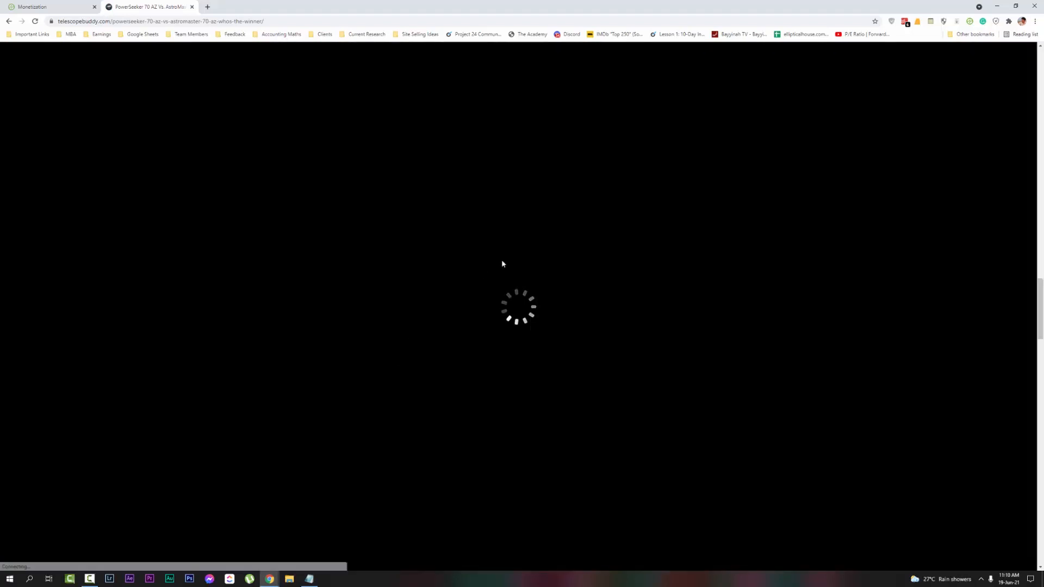
click(495, 254)
scroll(505, 287, down, 3)
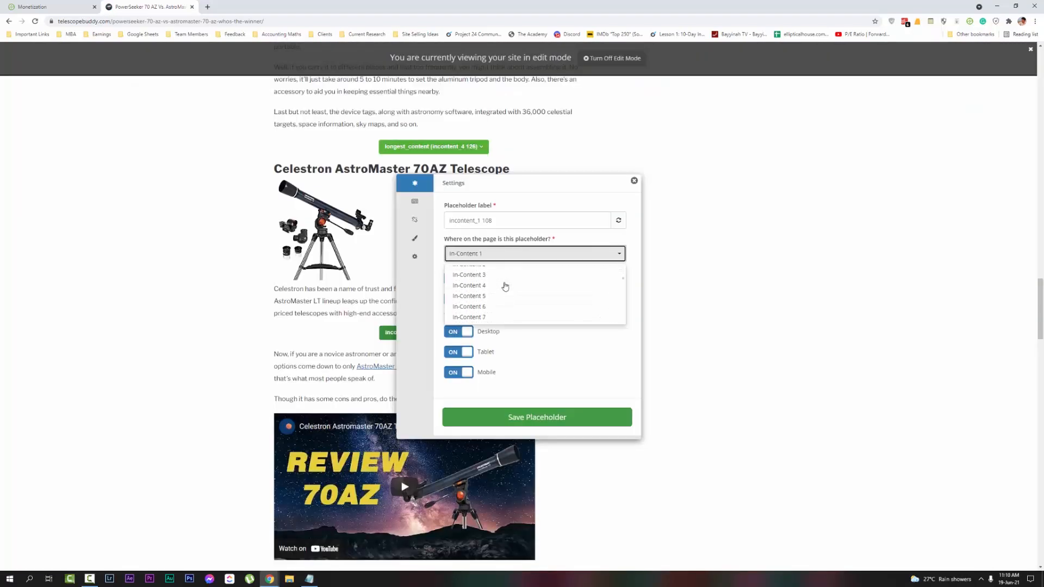
click(477, 288)
click(568, 417)
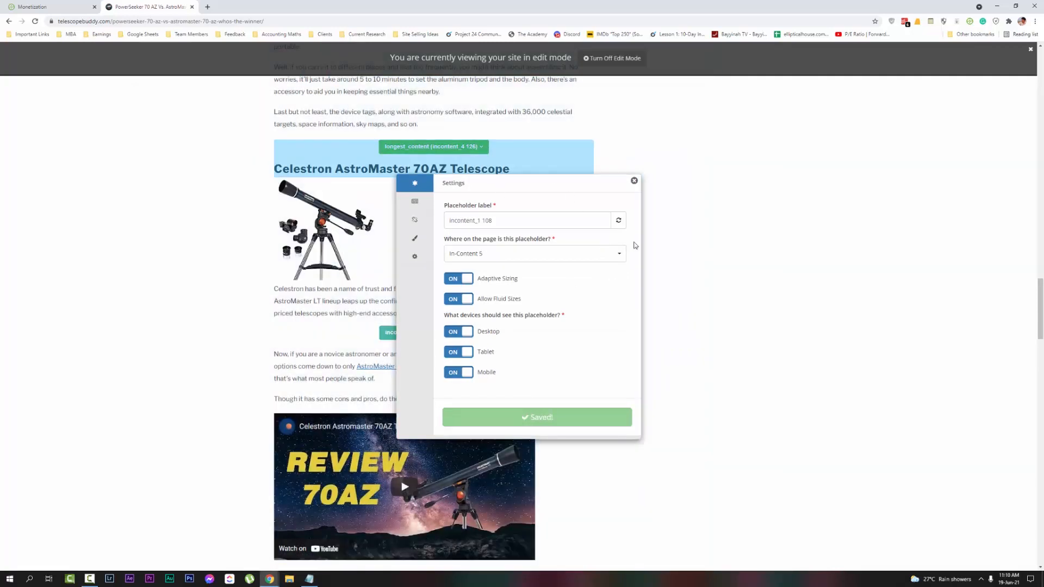
click(633, 179)
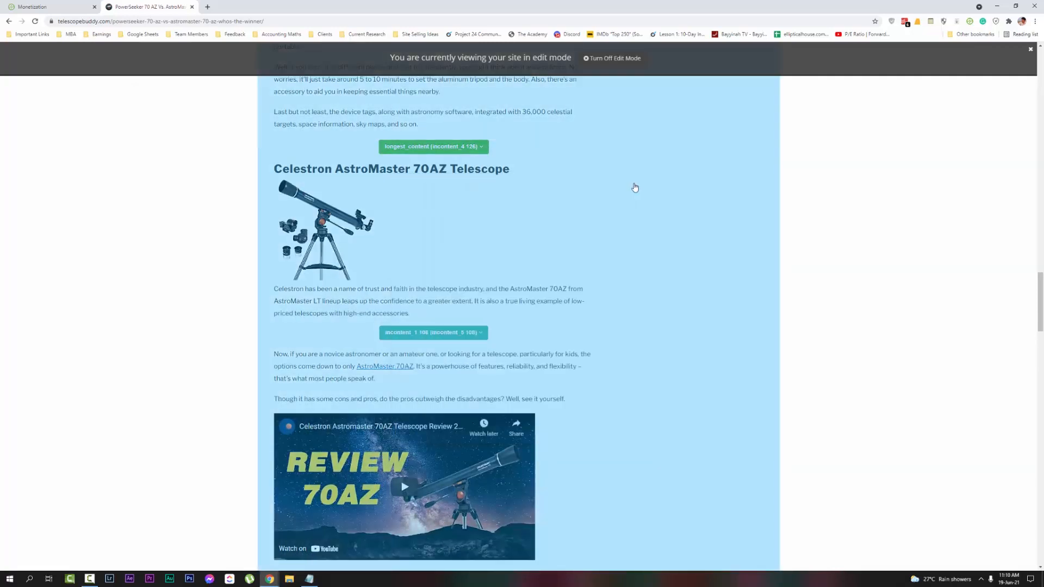
Step: Change the page position of placeholder incontent_2 109 below the AstroMaster review video to In-Content 6, save it and close its settings
scroll(505, 255, down, 2)
scroll(505, 255, down, 3)
scroll(484, 402, down, 1)
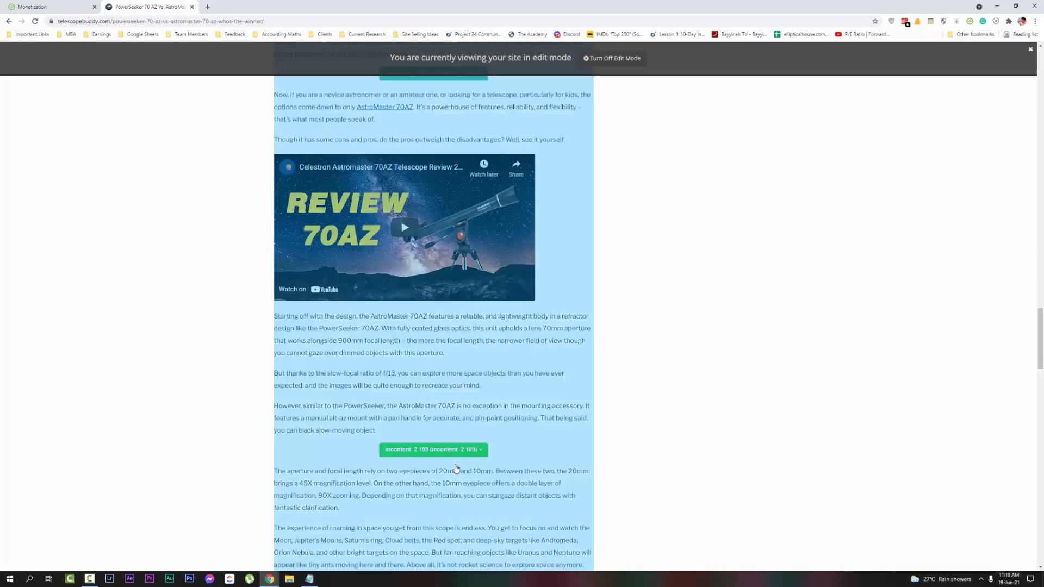
click(469, 428)
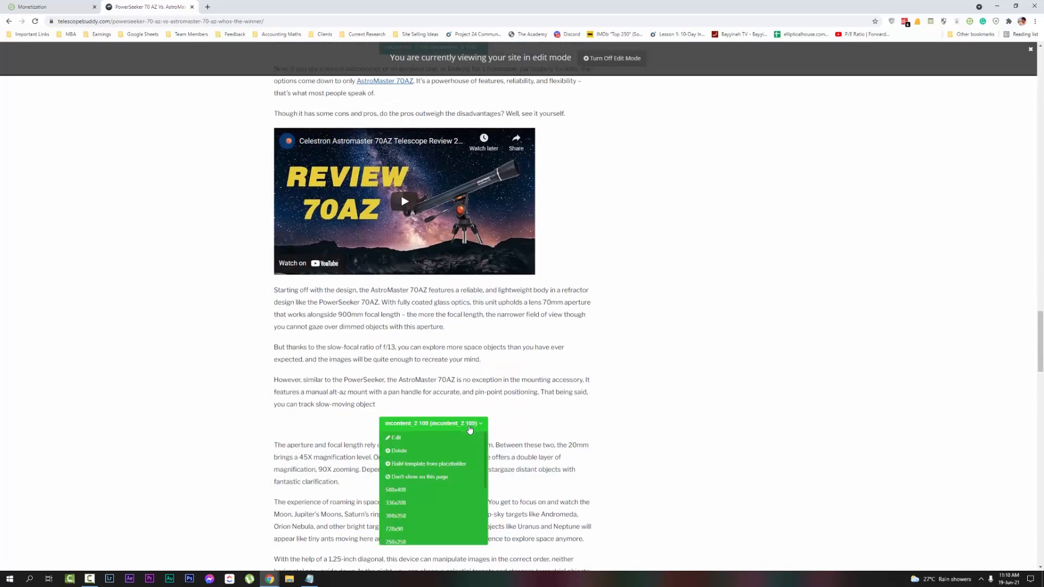
click(390, 439)
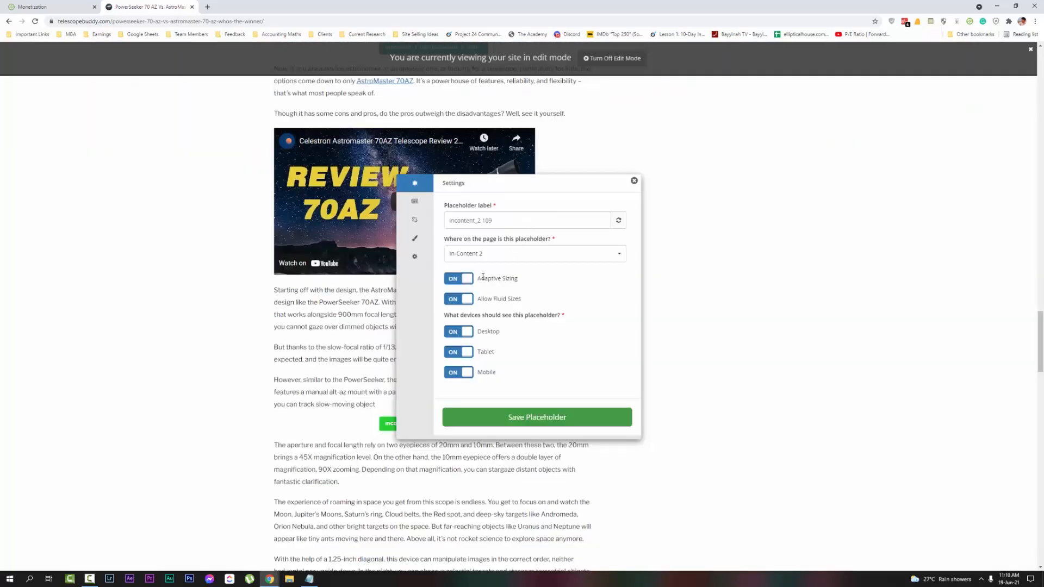
click(491, 254)
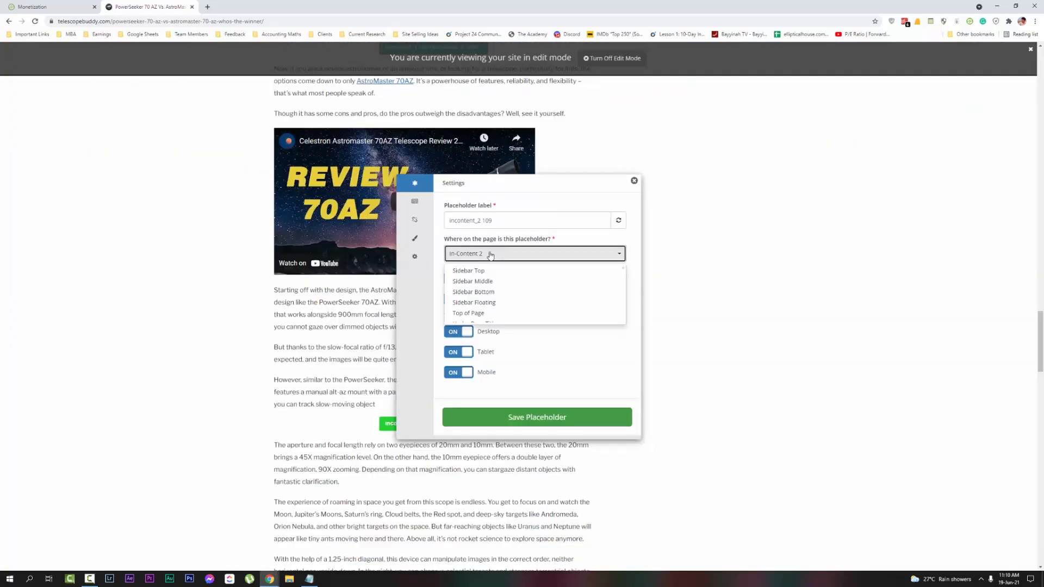
scroll(482, 277, down, 5)
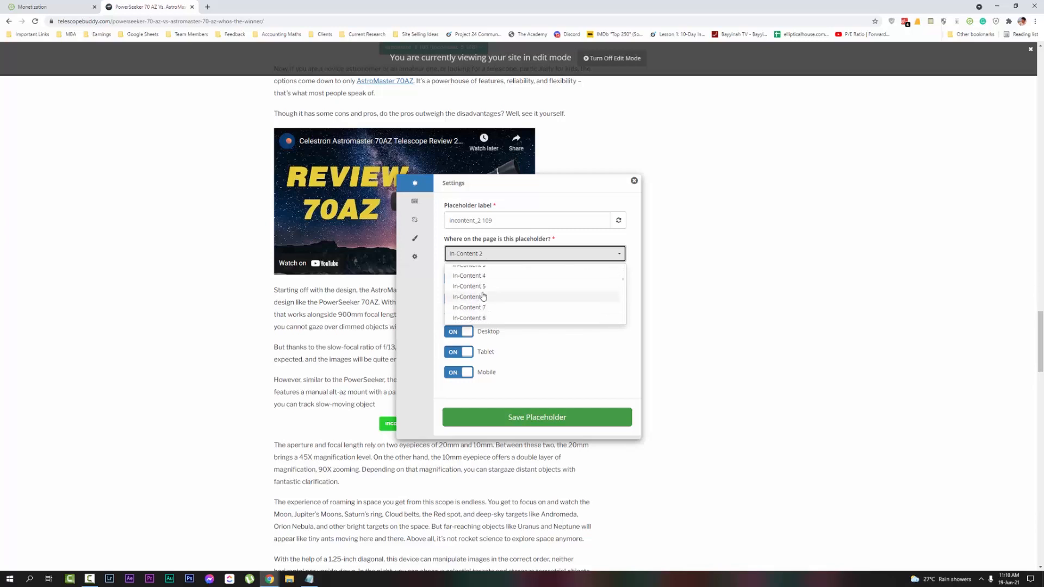
click(483, 296)
click(522, 417)
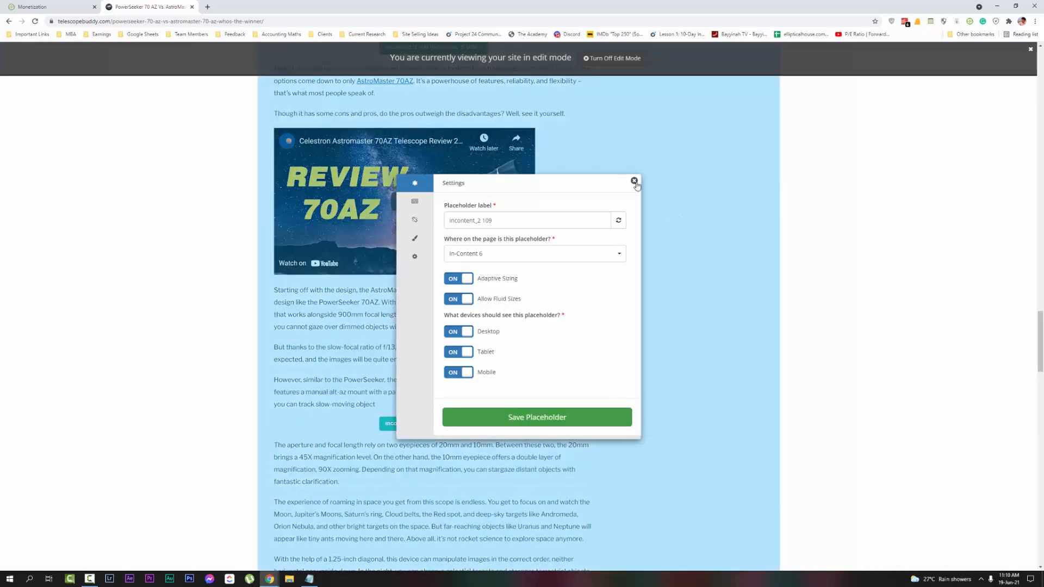
click(634, 181)
Step: Change the page position of placeholder incontent_3 110 near the end of the AstroMaster section to In-Content 7, save it and close its settings
scroll(473, 302, down, 4)
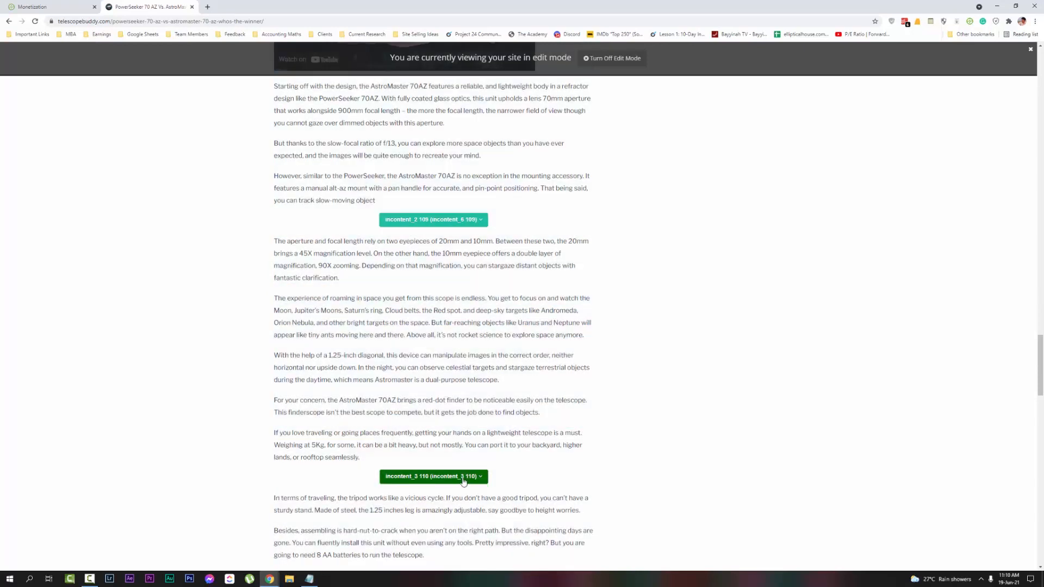
click(462, 480)
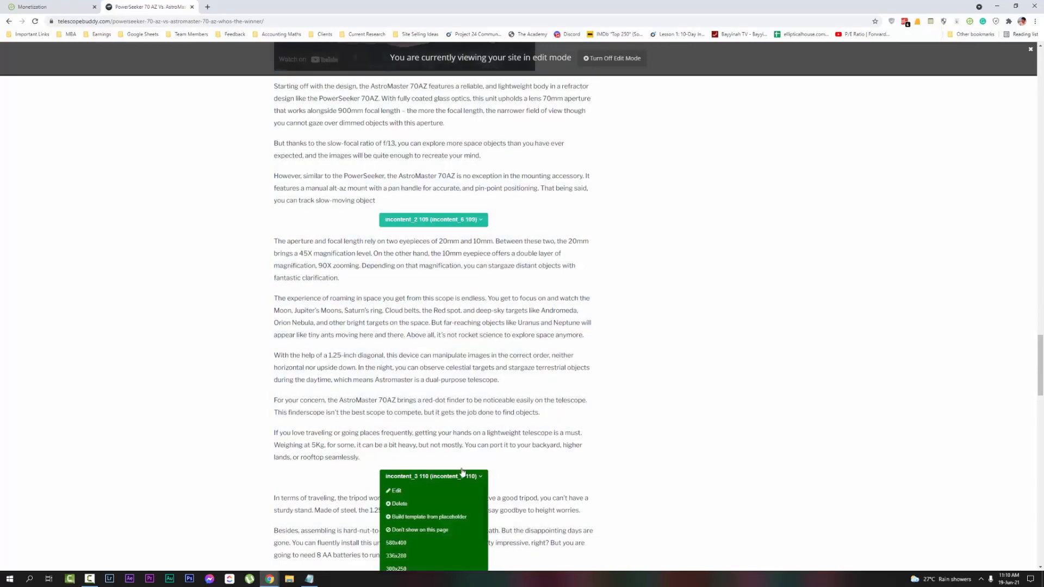
click(403, 492)
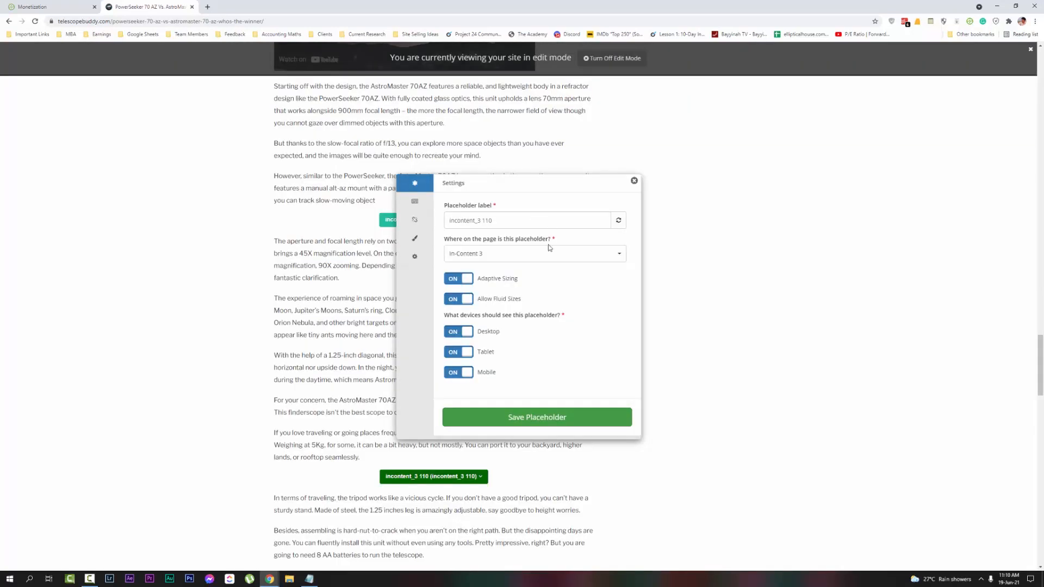
click(549, 251)
scroll(492, 302, down, 3)
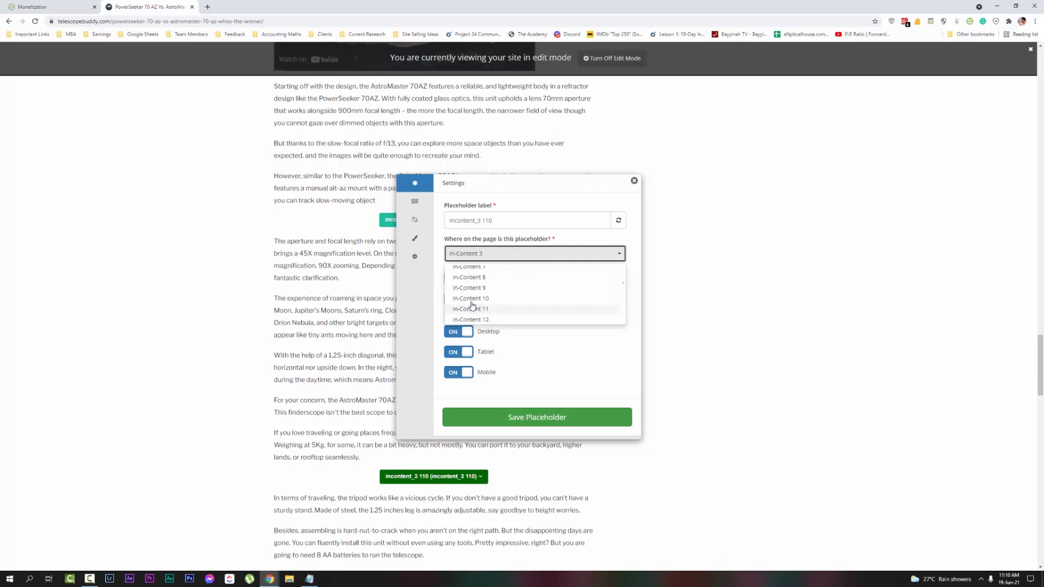
click(469, 268)
click(537, 417)
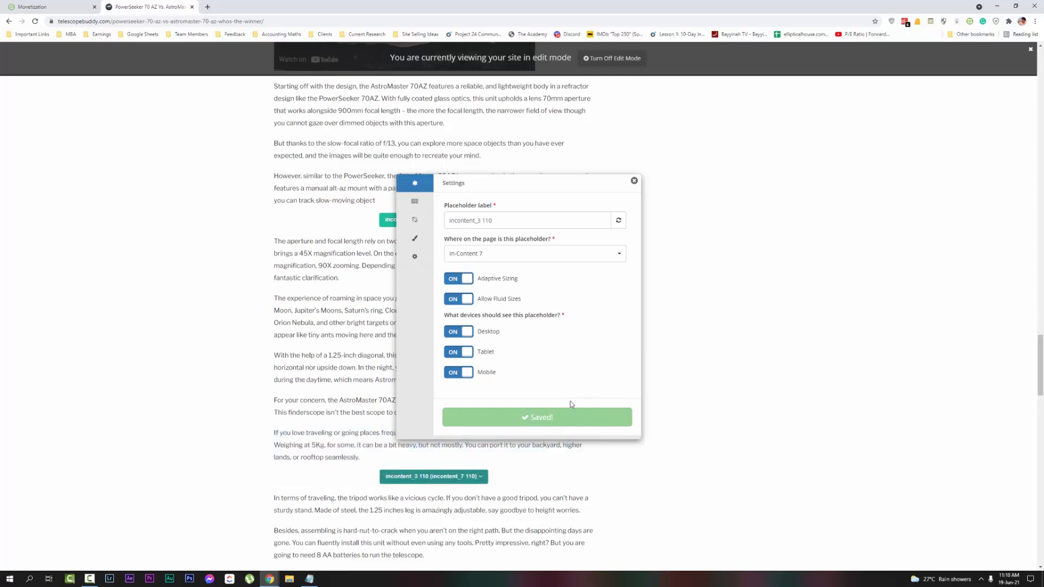
click(633, 182)
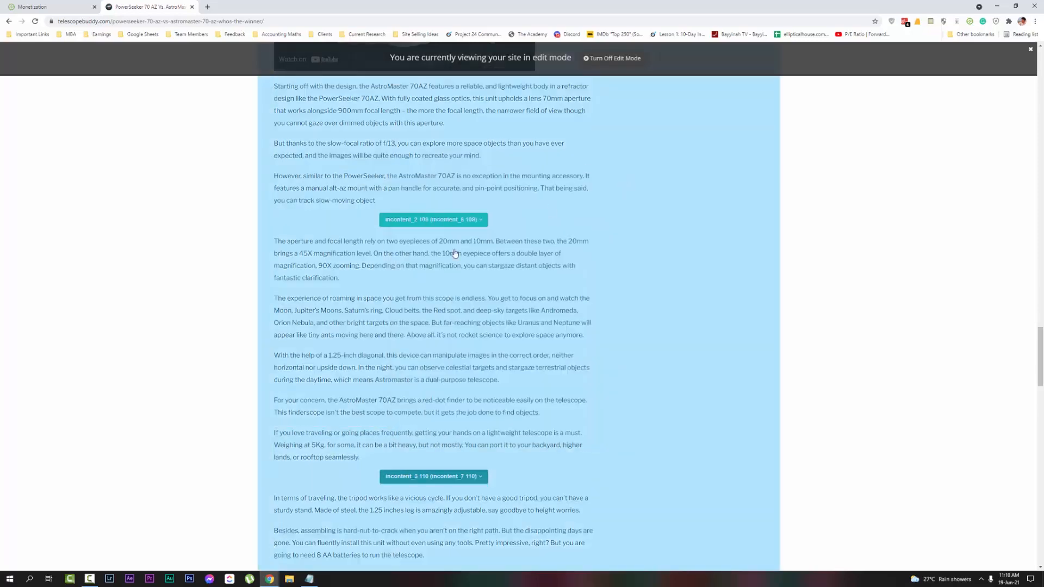
Step: Change the page position of placeholder incontent_4 111 above the Optics heading to In-Content 8, save it and close its settings
scroll(409, 281, down, 6)
scroll(408, 280, down, 2)
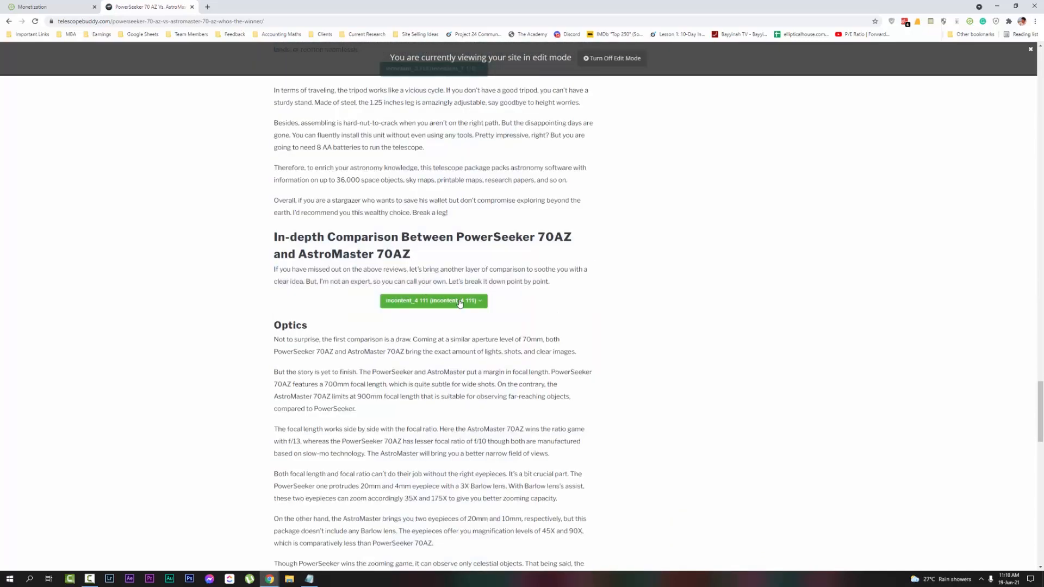
click(478, 302)
click(399, 327)
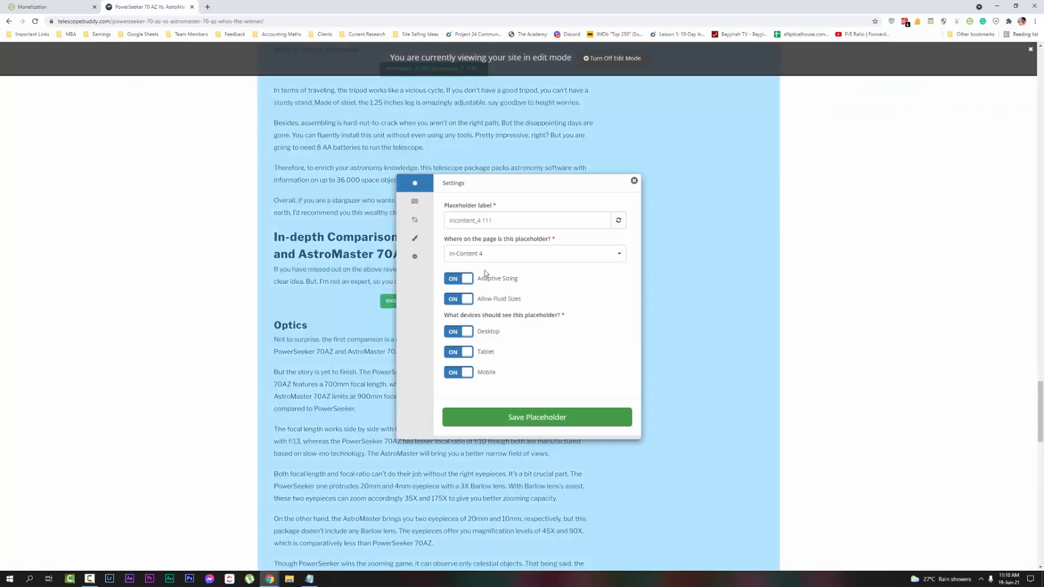
click(492, 254)
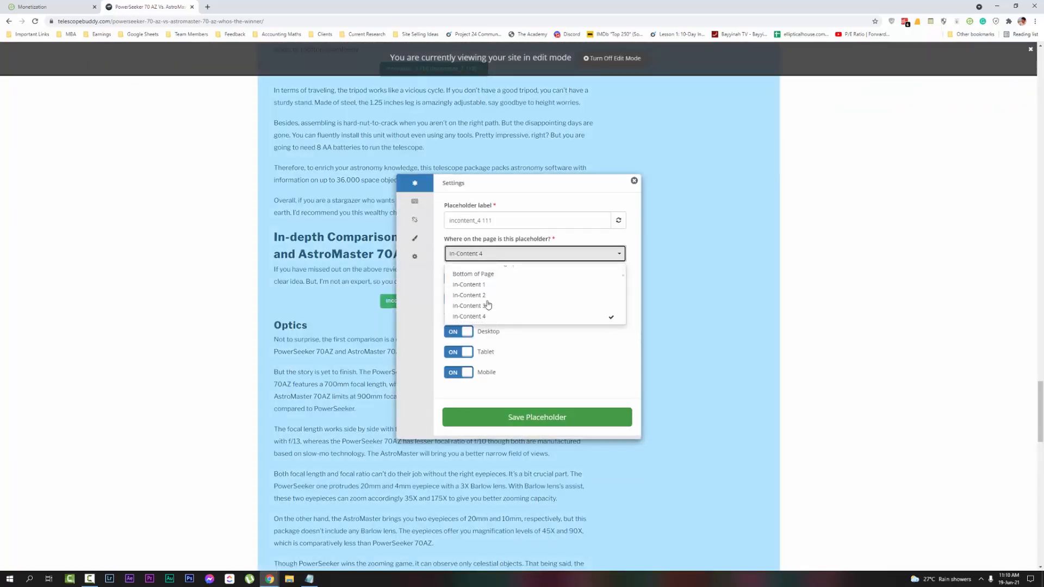
click(470, 291)
click(492, 424)
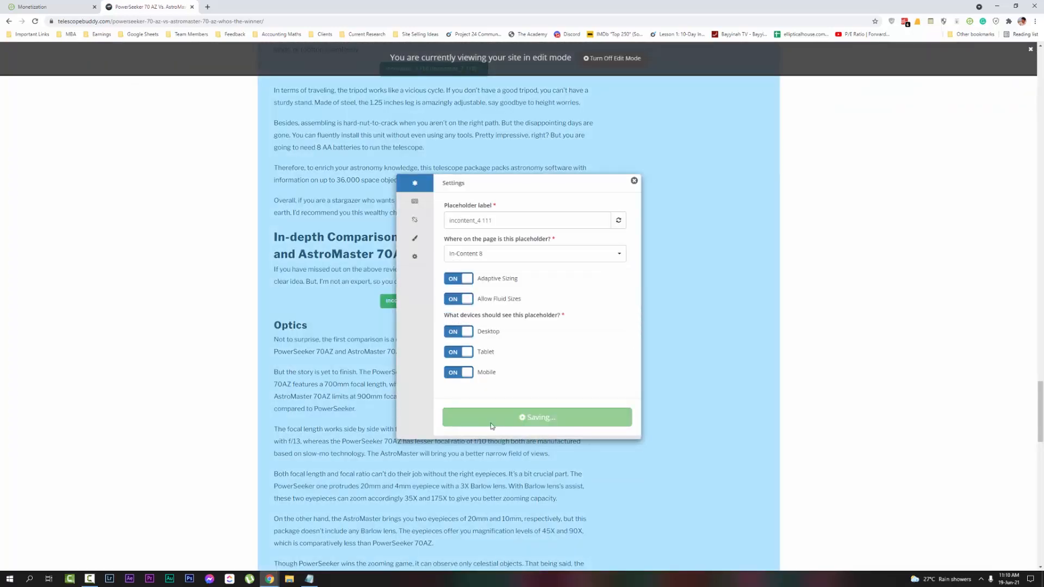
click(634, 180)
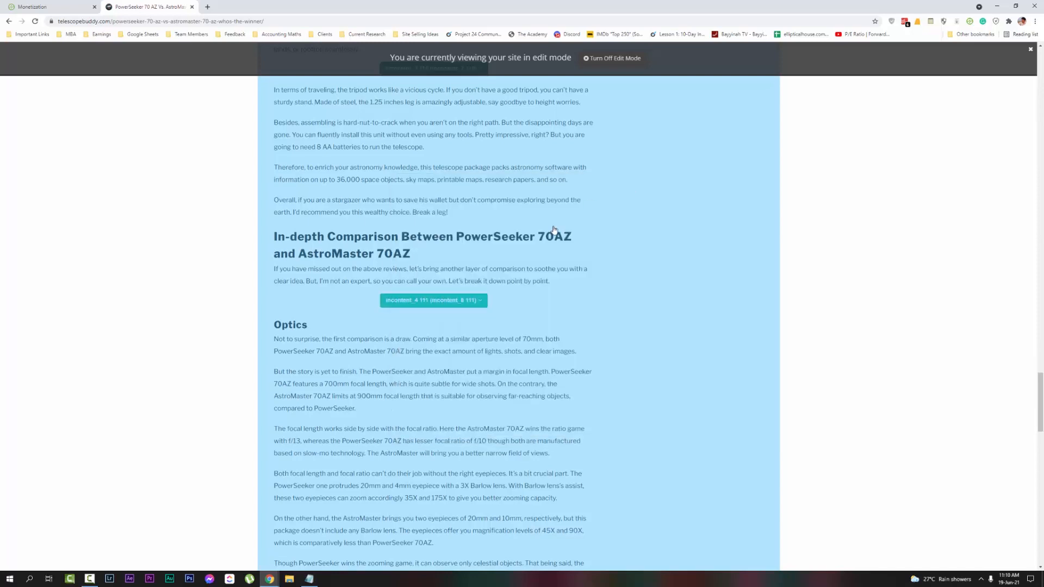
Step: Change the page position of placeholder incontent_5 114 in the Weight section to In-Content 9, save it and close its settings
scroll(532, 248, down, 2)
scroll(531, 248, down, 1)
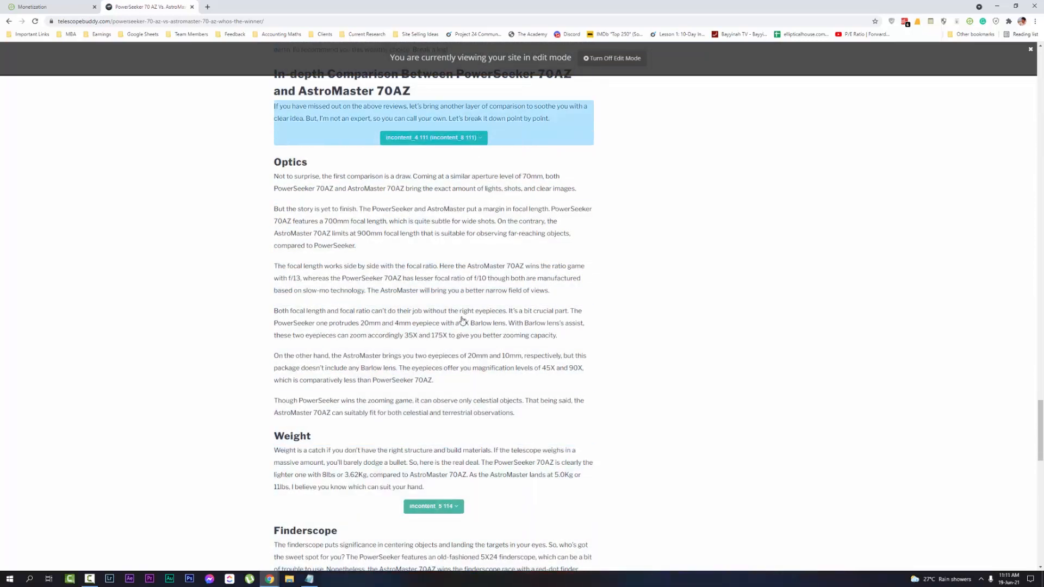
click(452, 507)
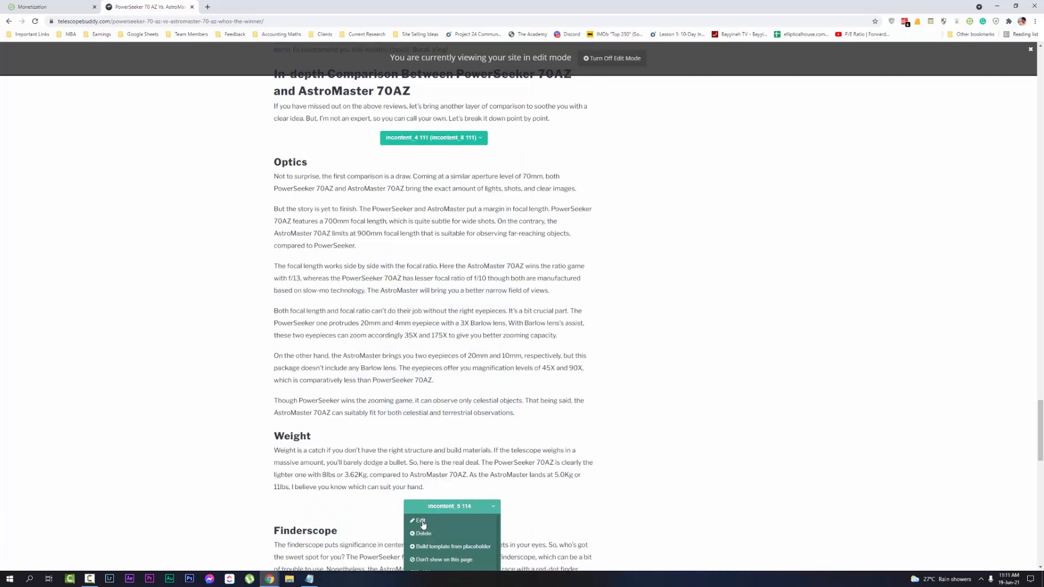
click(422, 521)
click(505, 256)
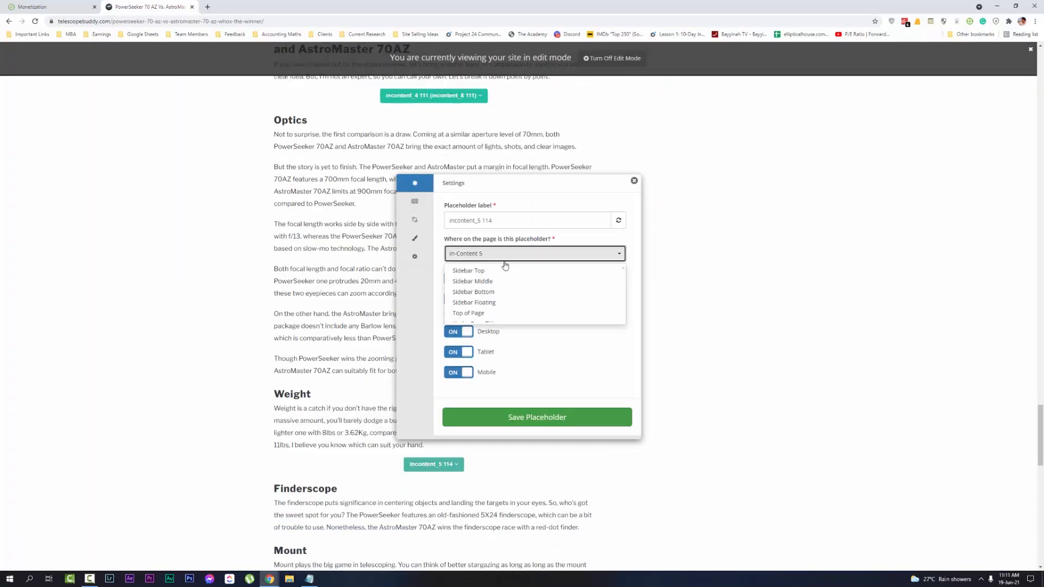
scroll(505, 272, down, 5)
click(487, 289)
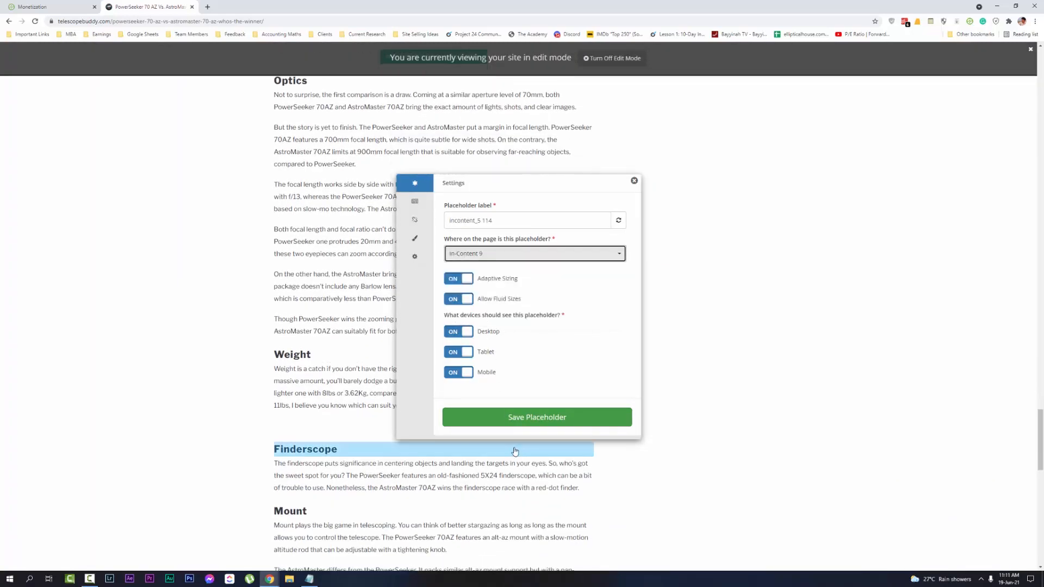
click(523, 416)
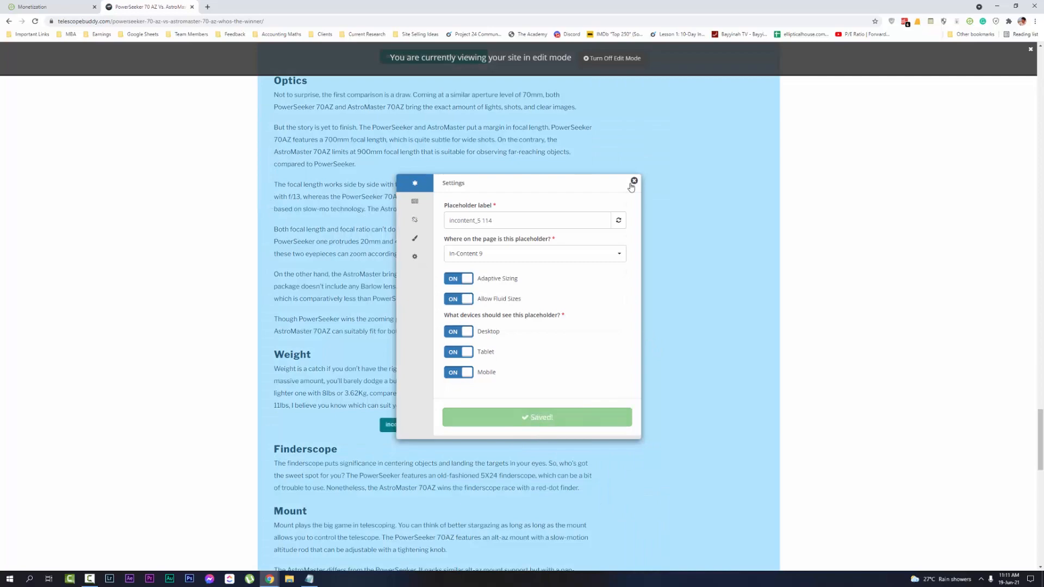
click(634, 181)
Step: Change the page position of placeholder incontent_6 115 in the Final Verdict section to In-Content 10, save it and close its settings
scroll(492, 207, down, 5)
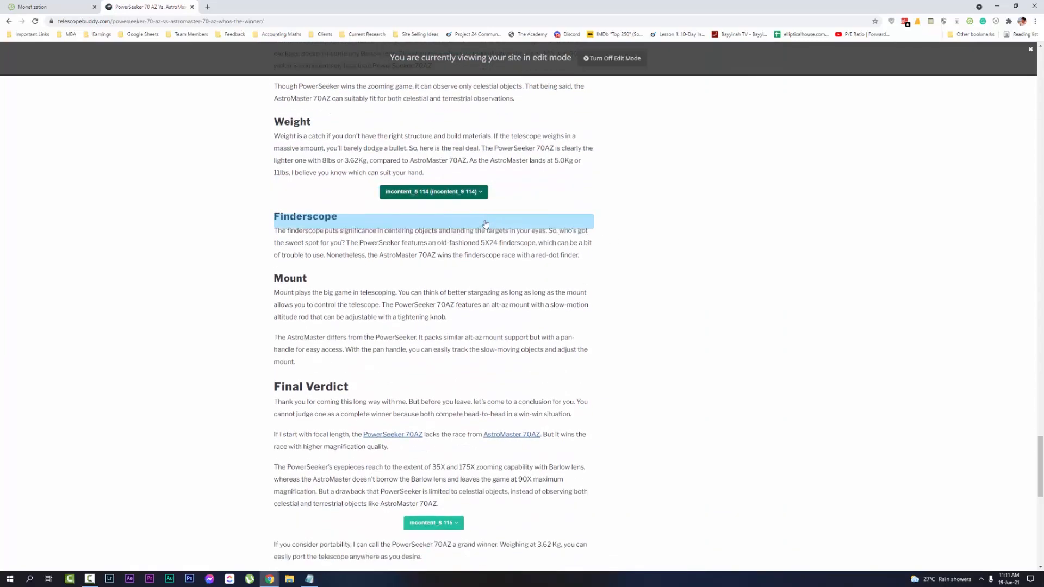
scroll(450, 431, down, 2)
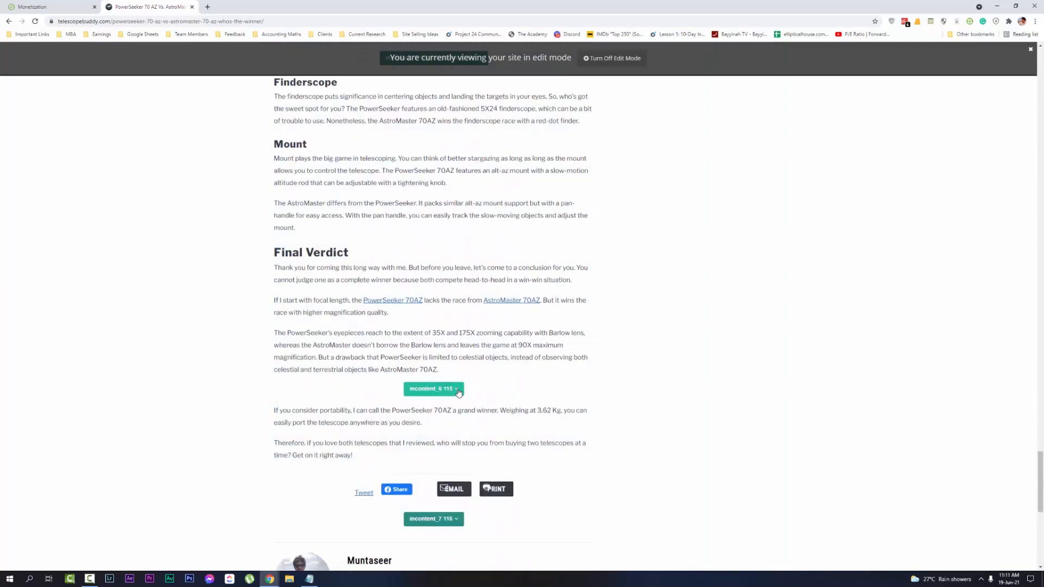
click(458, 390)
click(434, 405)
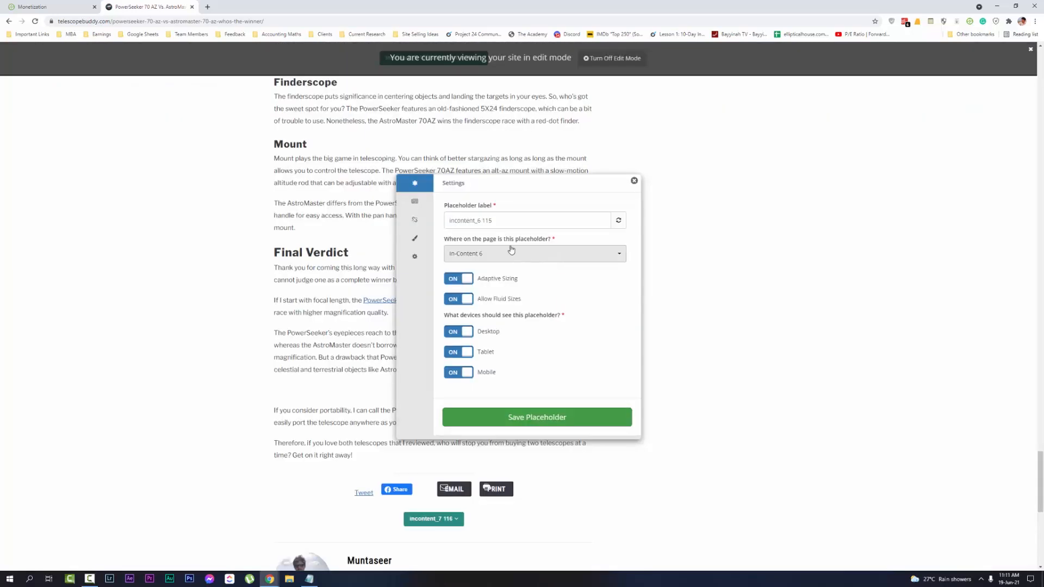
click(511, 253)
scroll(489, 293, down, 2)
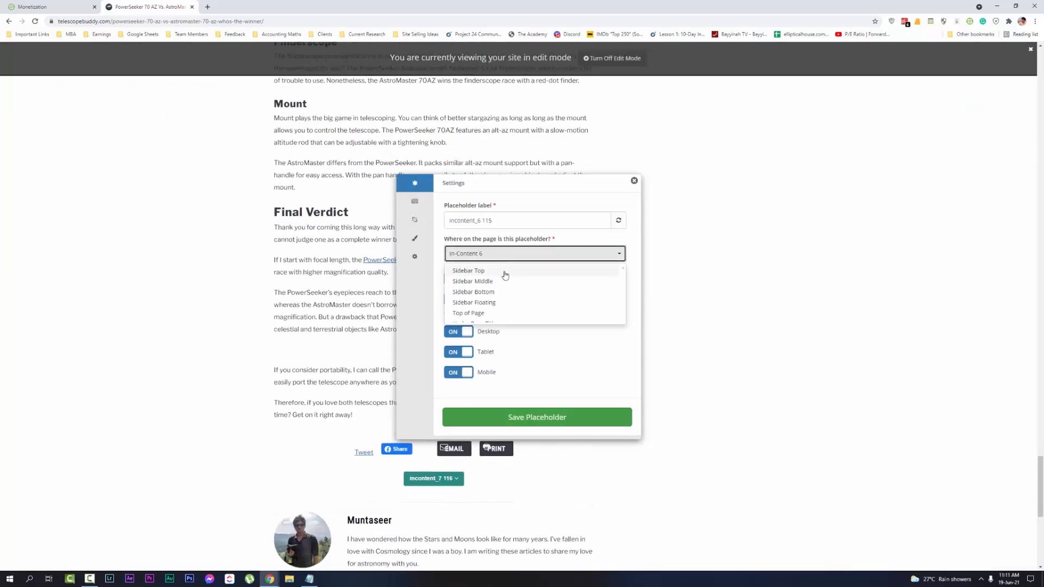
click(469, 299)
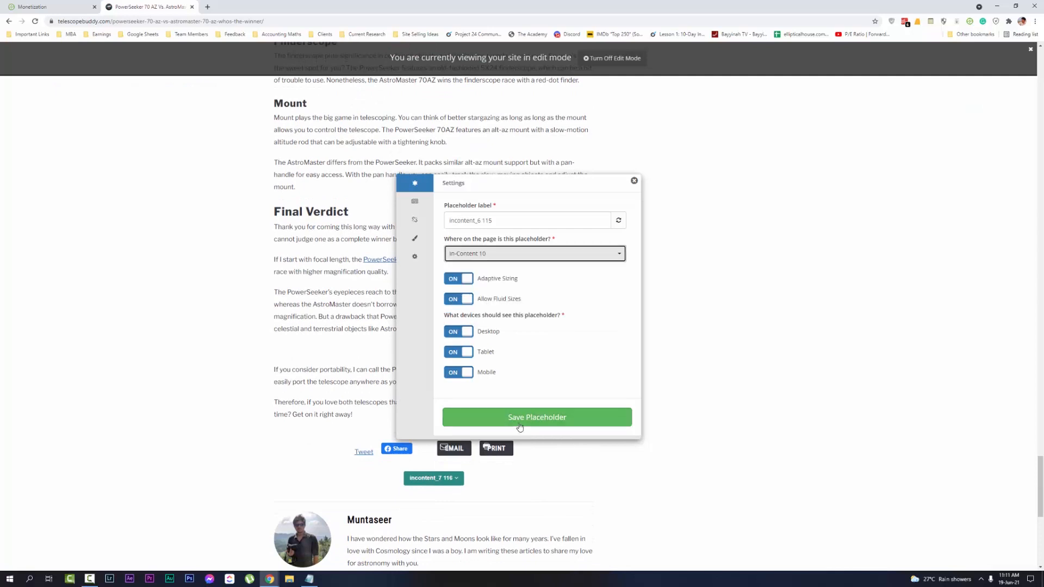
click(571, 416)
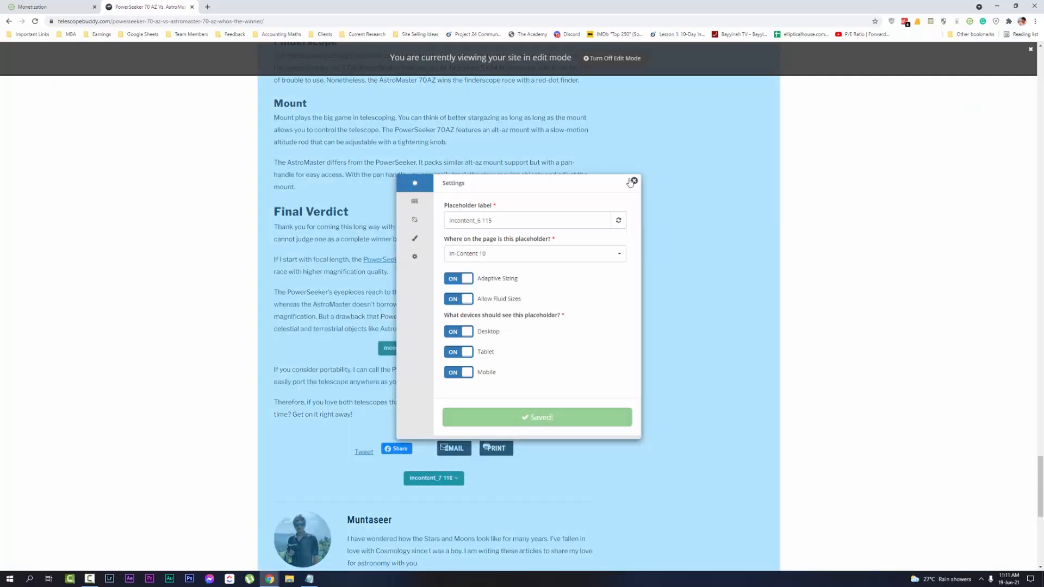
click(634, 181)
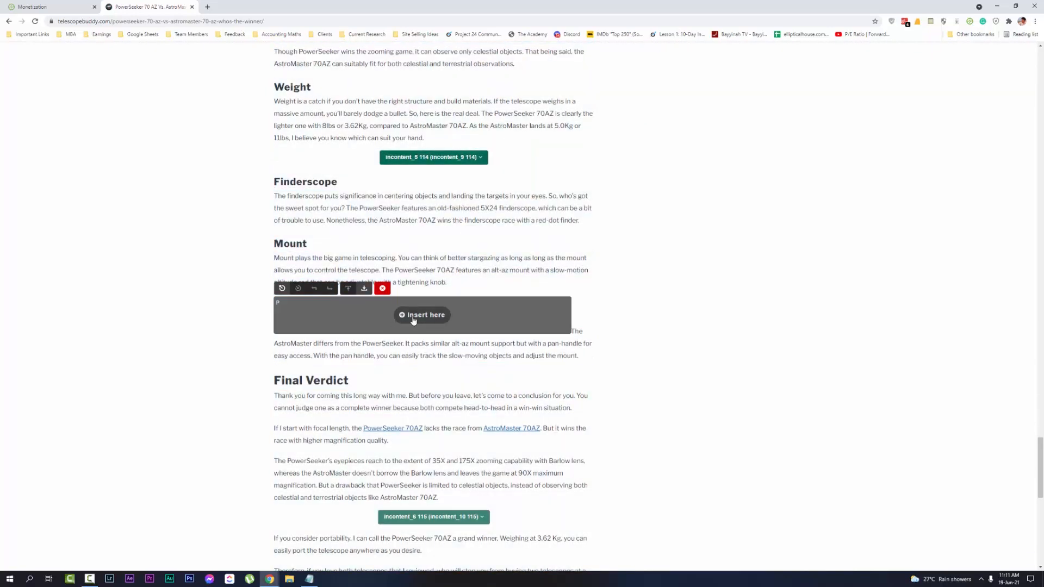
Step: Insert a placeholder between the two paragraphs of the Mount section, set its page position to In-Content 11 and save it
click(416, 316)
click(507, 215)
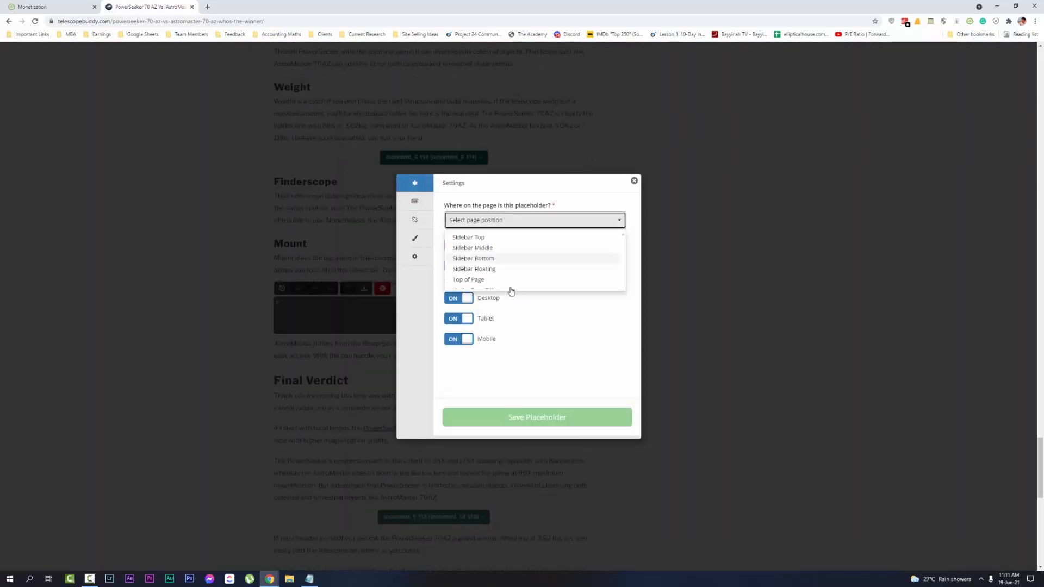
scroll(507, 255, down, 6)
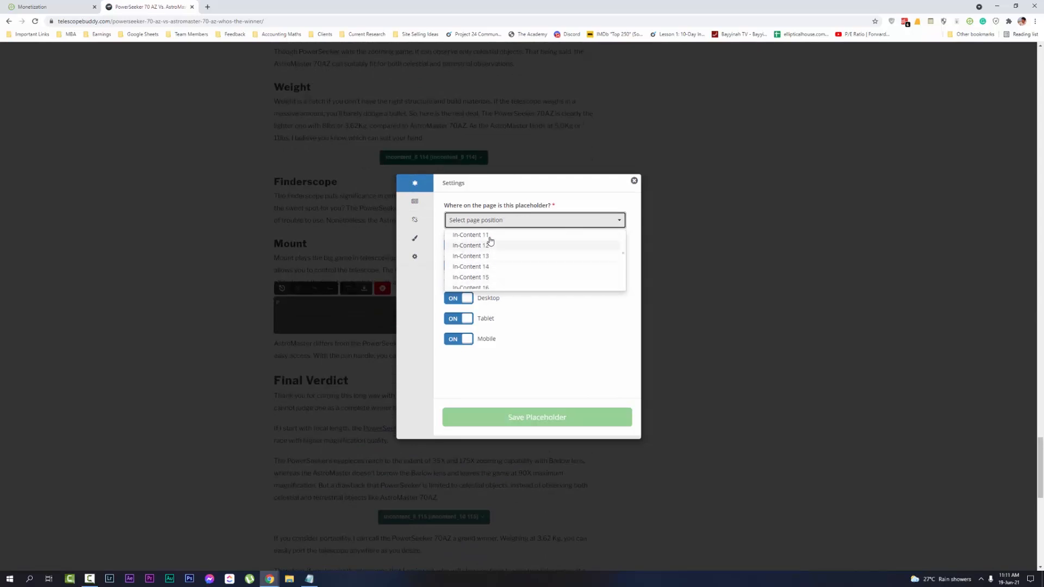
click(490, 244)
click(531, 424)
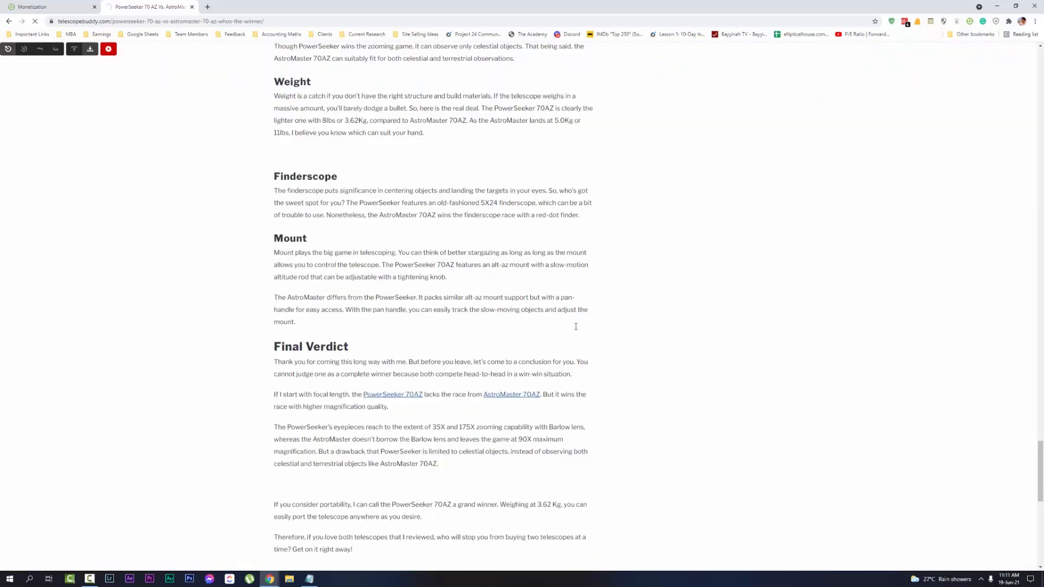
Step: Delete the bottom_of_page 113 placeholder above the footer links and confirm the deletion
scroll(543, 353, down, 15)
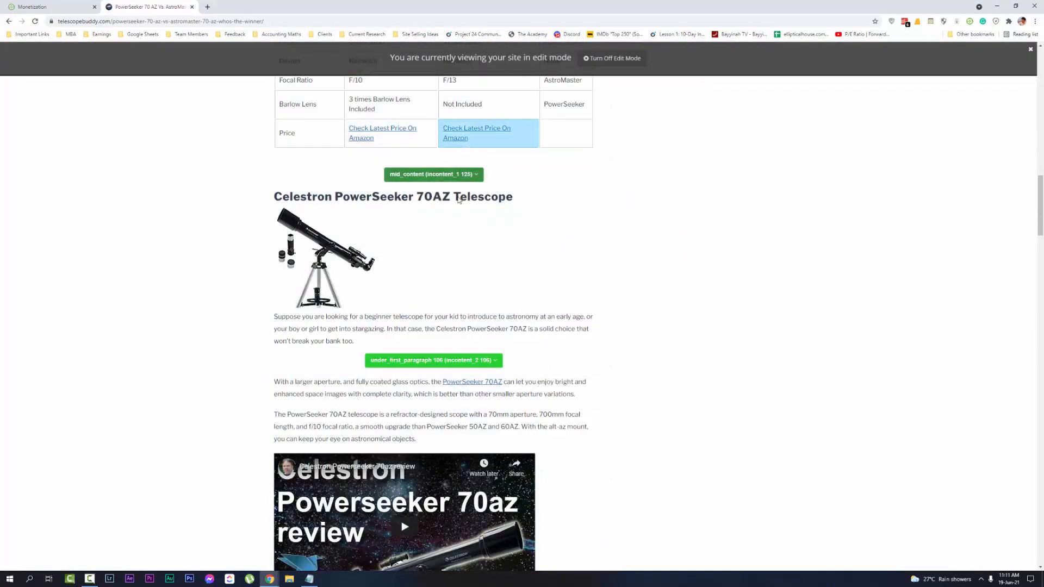
scroll(528, 354, down, 5)
scroll(528, 315, down, 6)
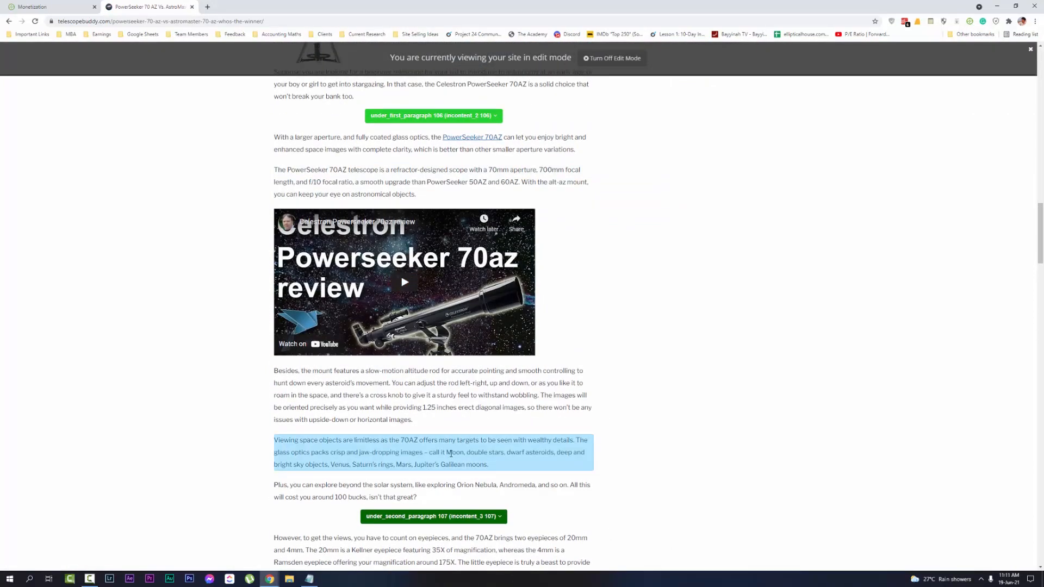
scroll(495, 385, down, 13)
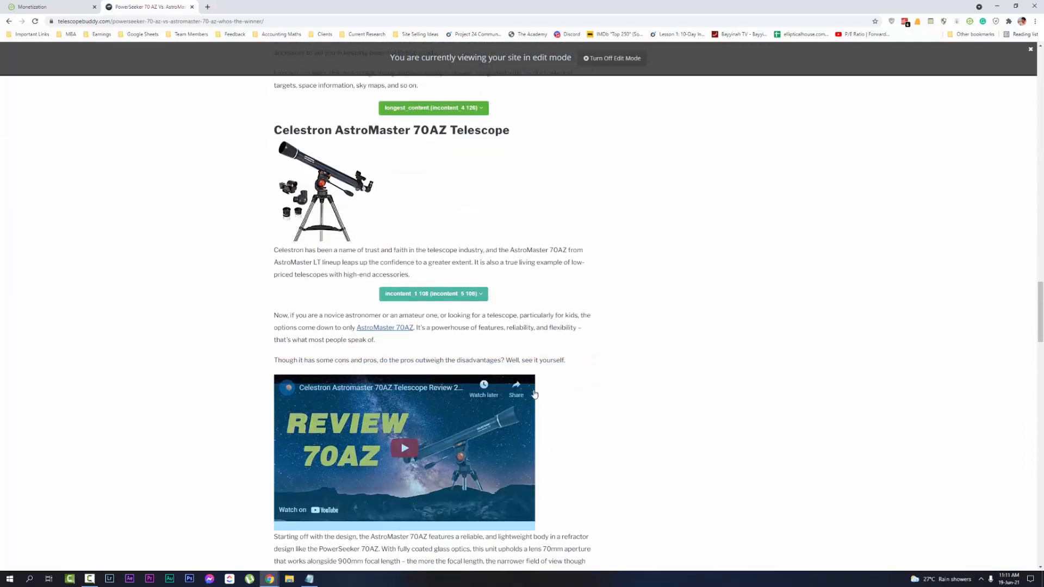
scroll(454, 407, down, 20)
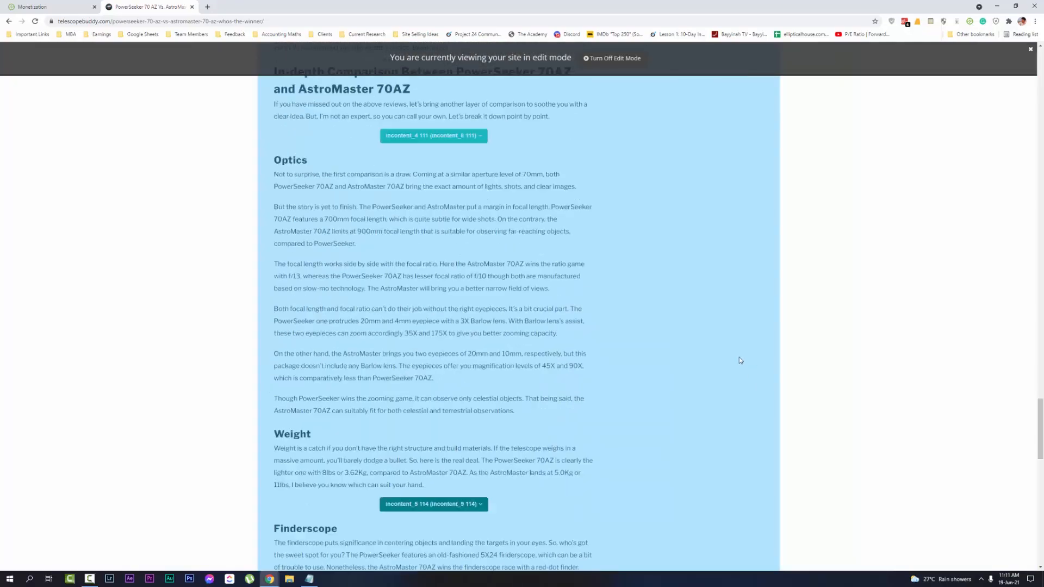
scroll(221, 237, up, 2)
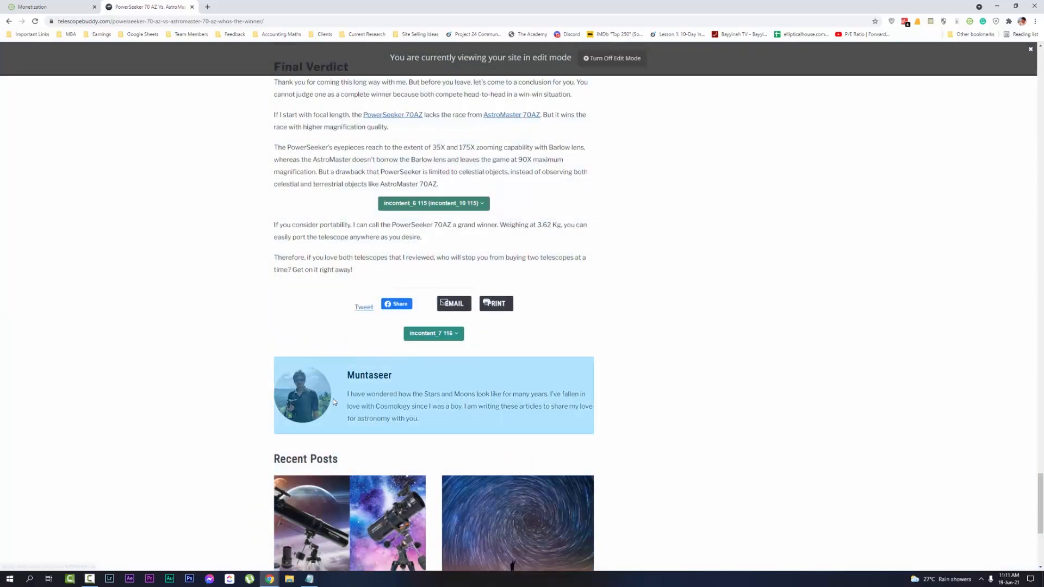
scroll(516, 435, down, 5)
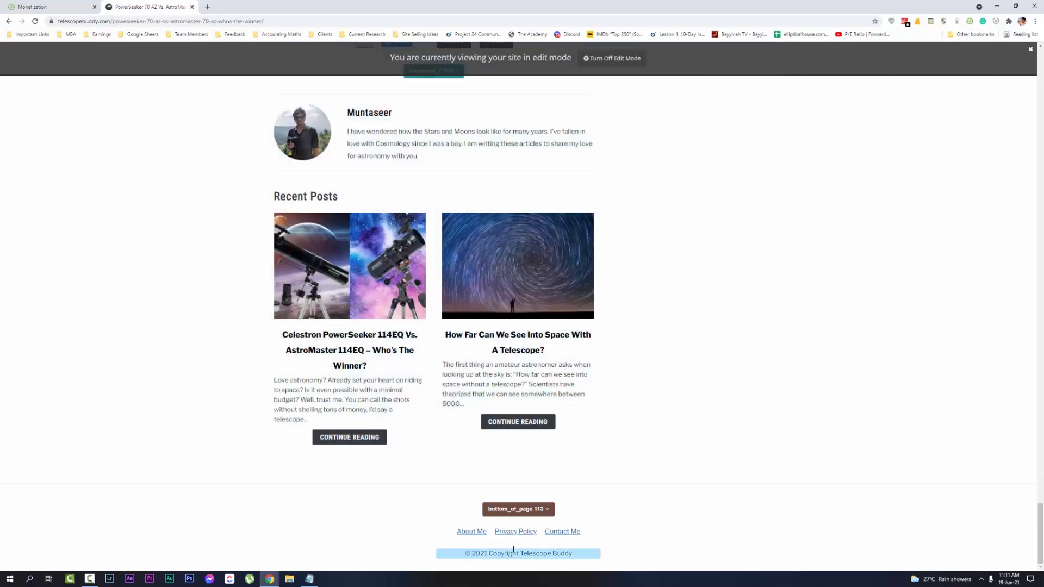
click(547, 512)
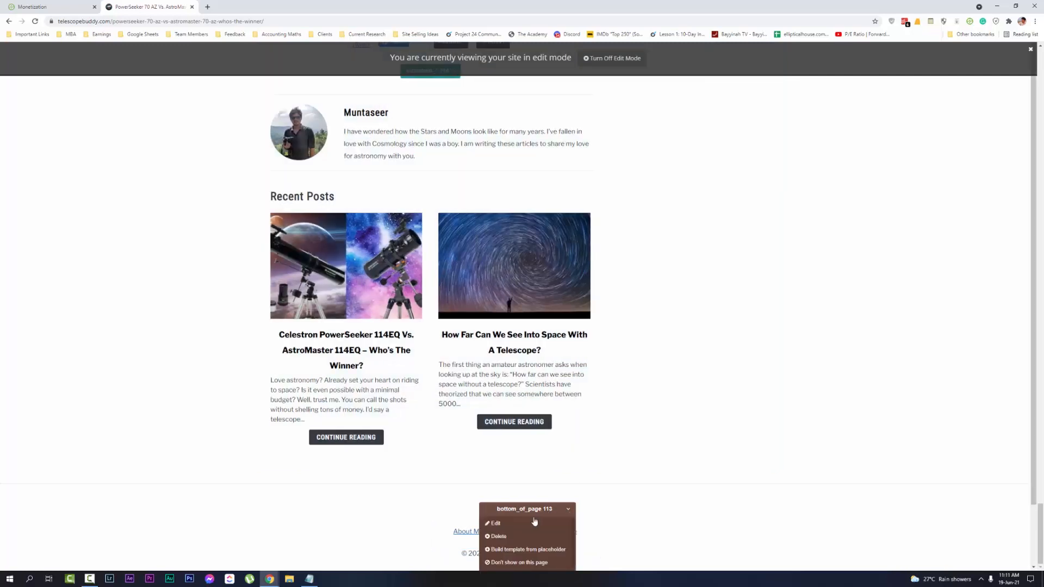
click(492, 536)
click(534, 329)
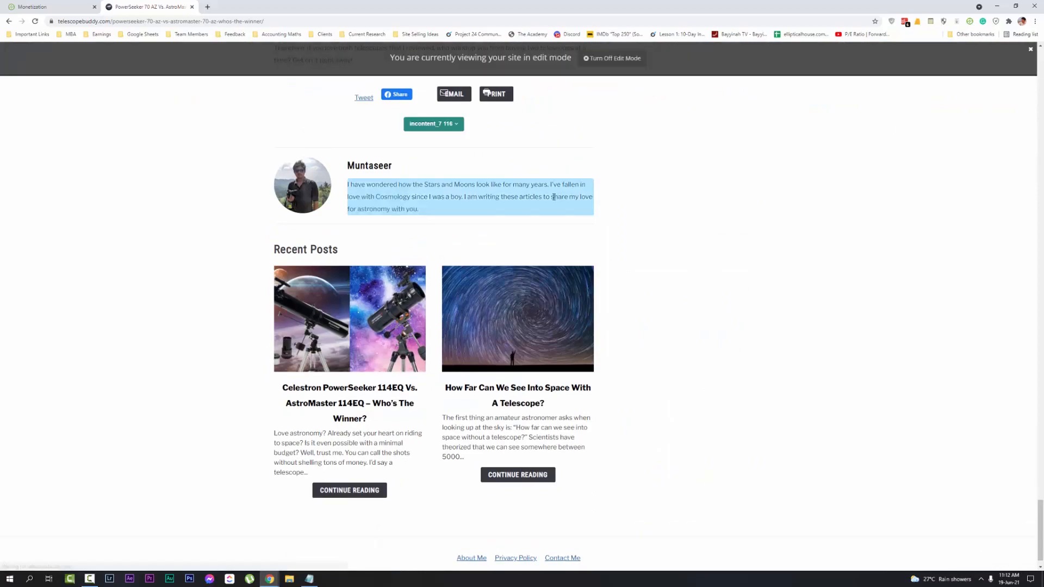
Step: Insert a placeholder after the whole site-content block, set its page position to Bottom of Page and save it
scroll(616, 225, up, 3)
scroll(619, 229, up, 20)
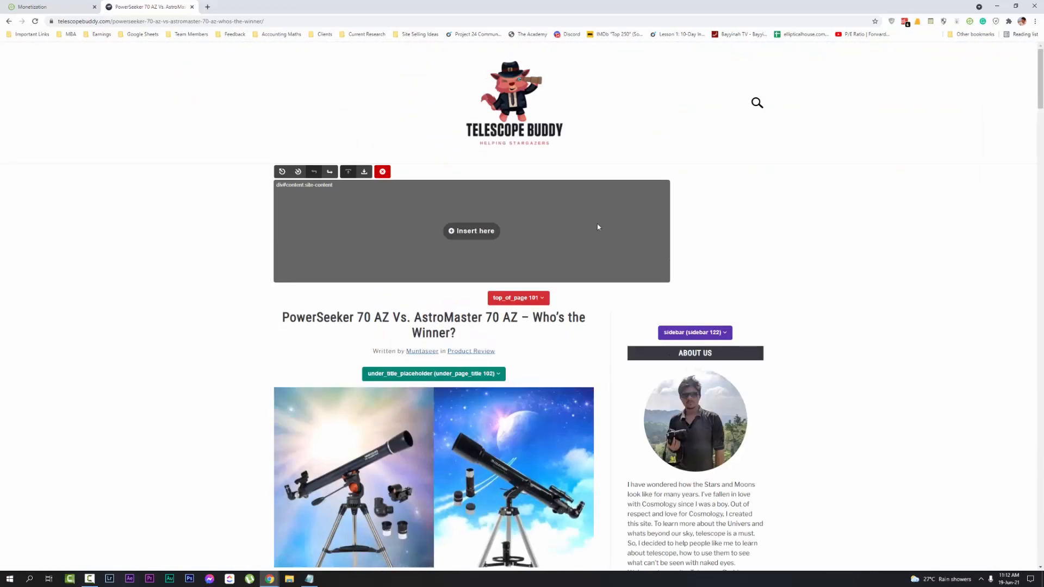
click(360, 174)
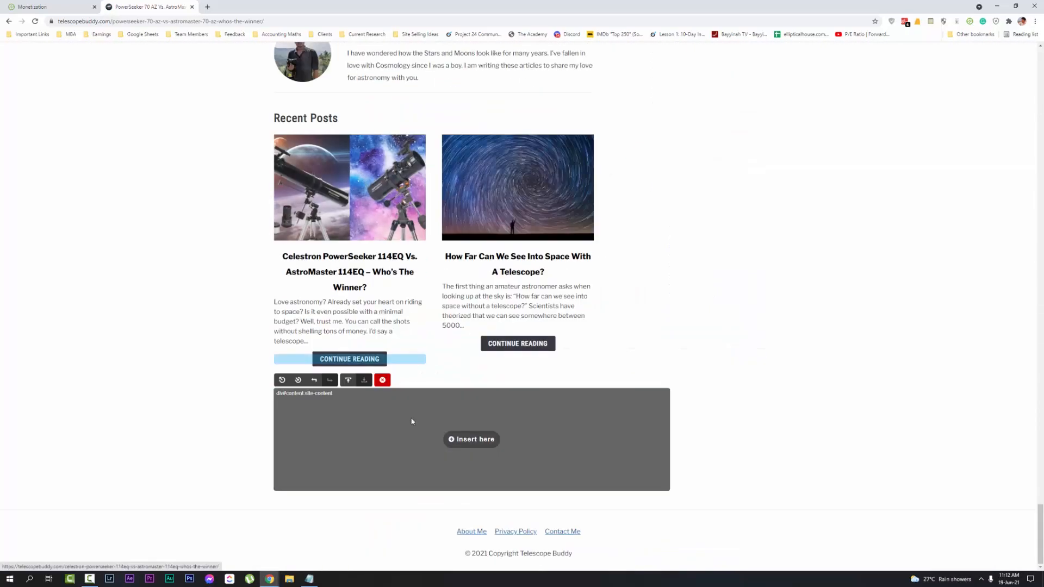
click(465, 440)
click(498, 220)
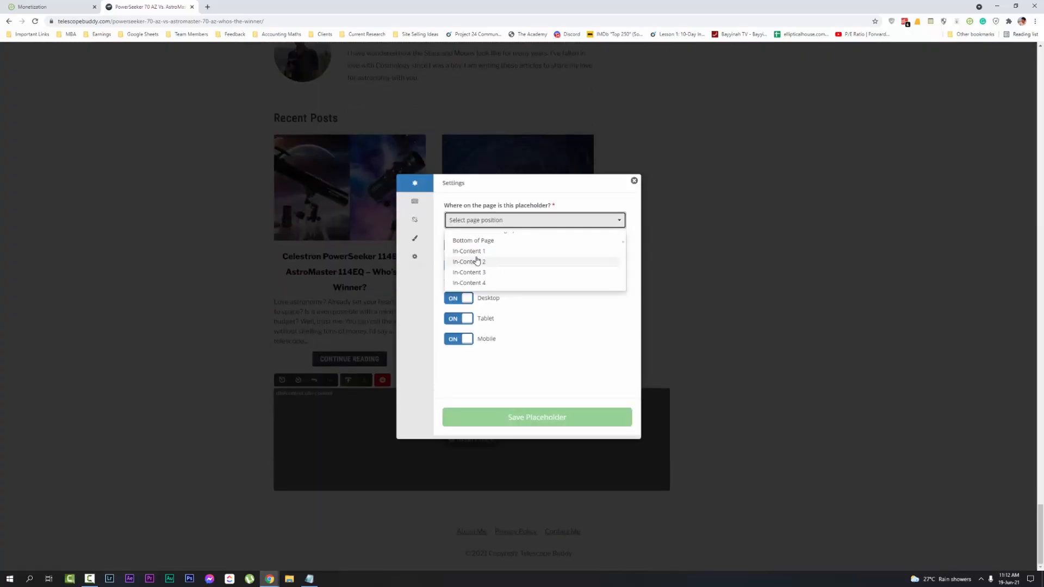
click(466, 237)
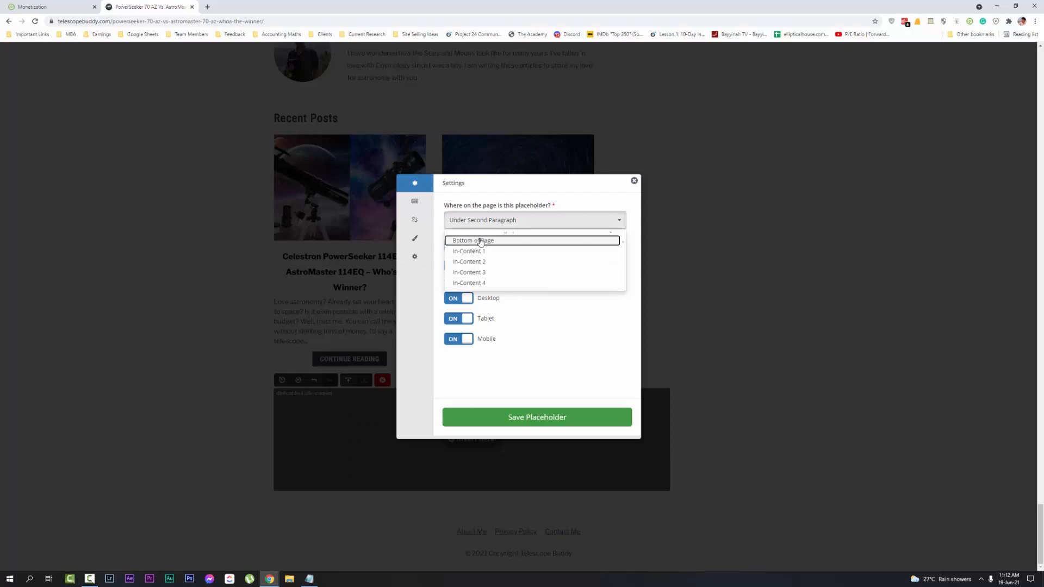
click(526, 419)
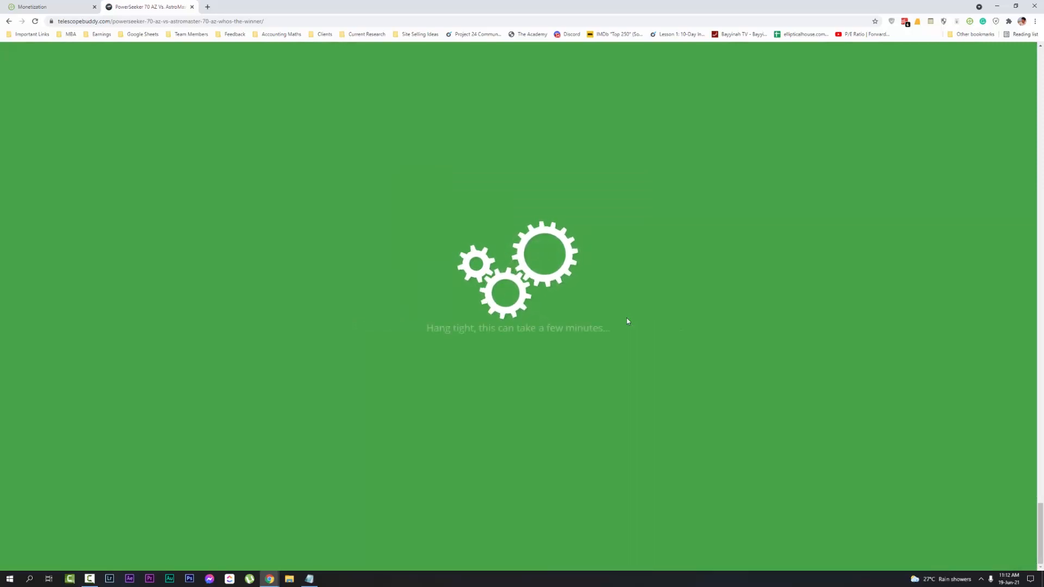
Step: Examine the reloaded article from the Final Verdict section to the footer for the placeholders around the author box and Recent Posts
scroll(627, 322, up, 1)
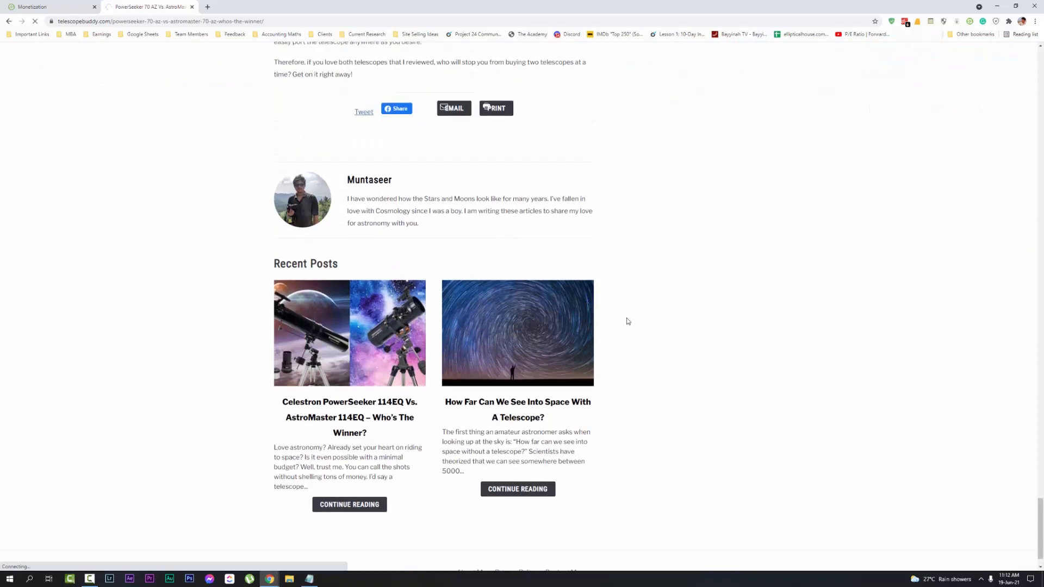
scroll(595, 382, down, 1)
key(Home)
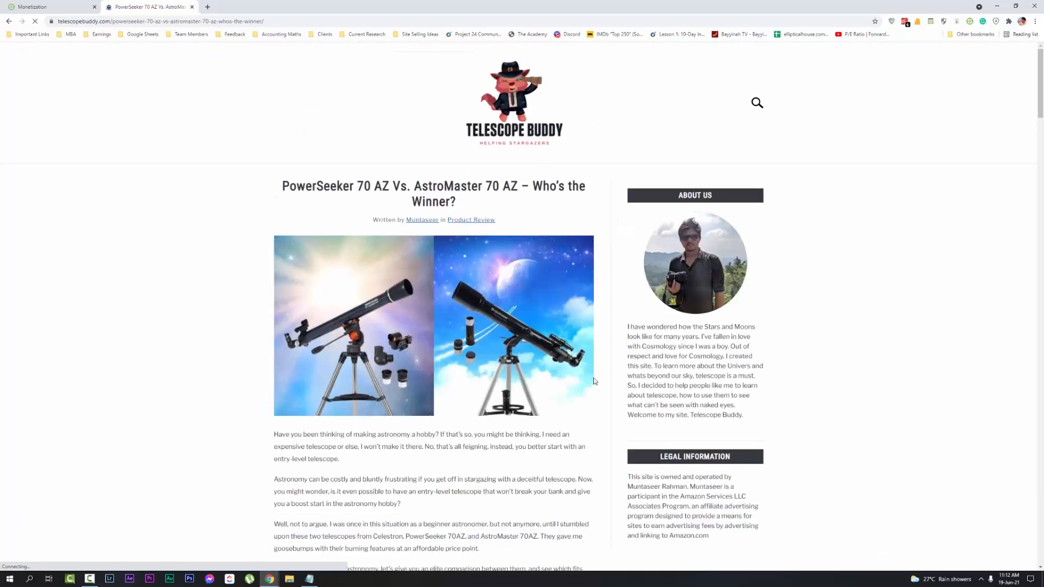
scroll(594, 382, down, 3)
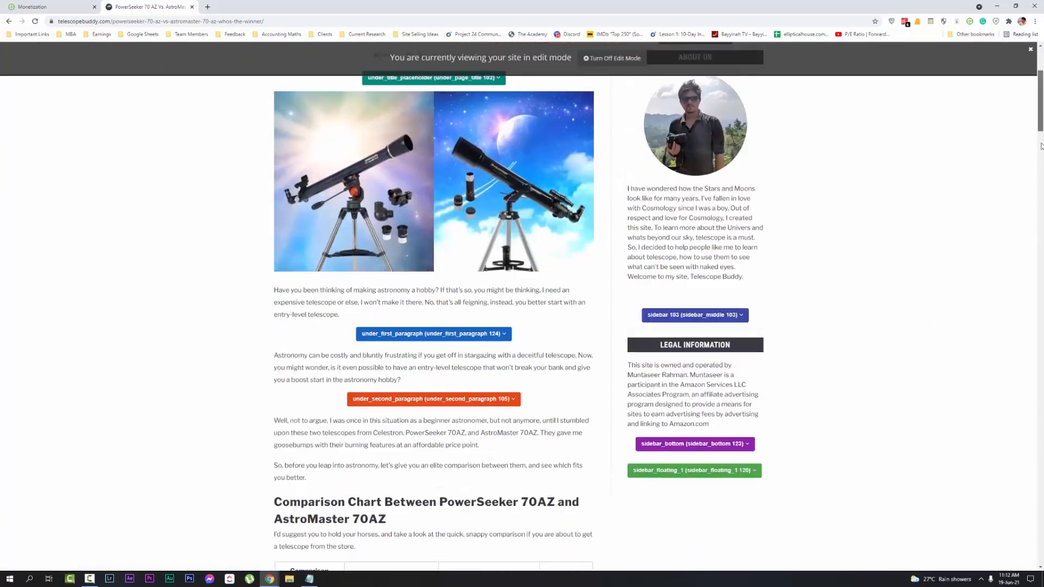
drag(1040, 146, 1041, 555)
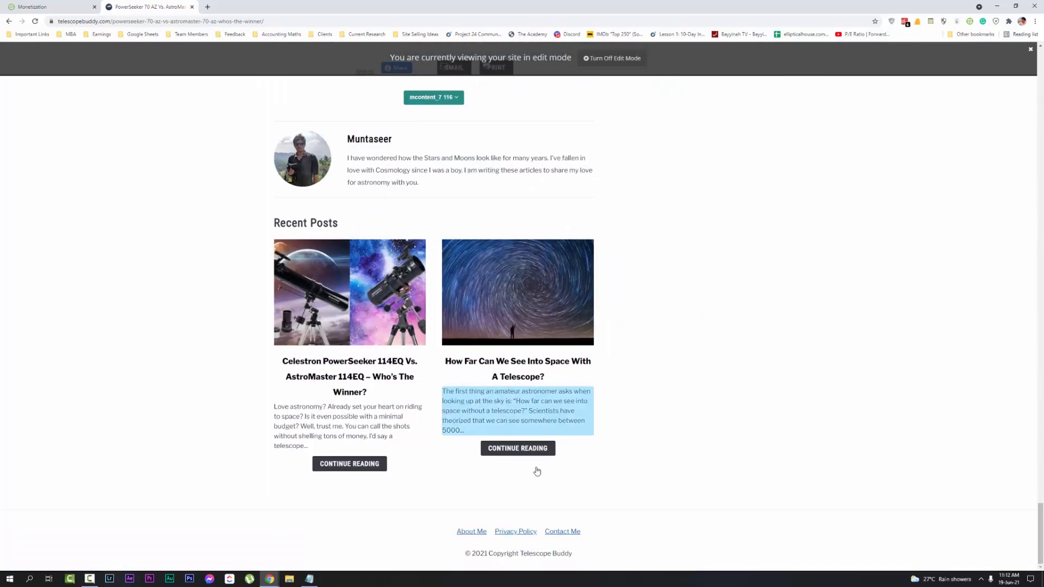
scroll(537, 471, up, 5)
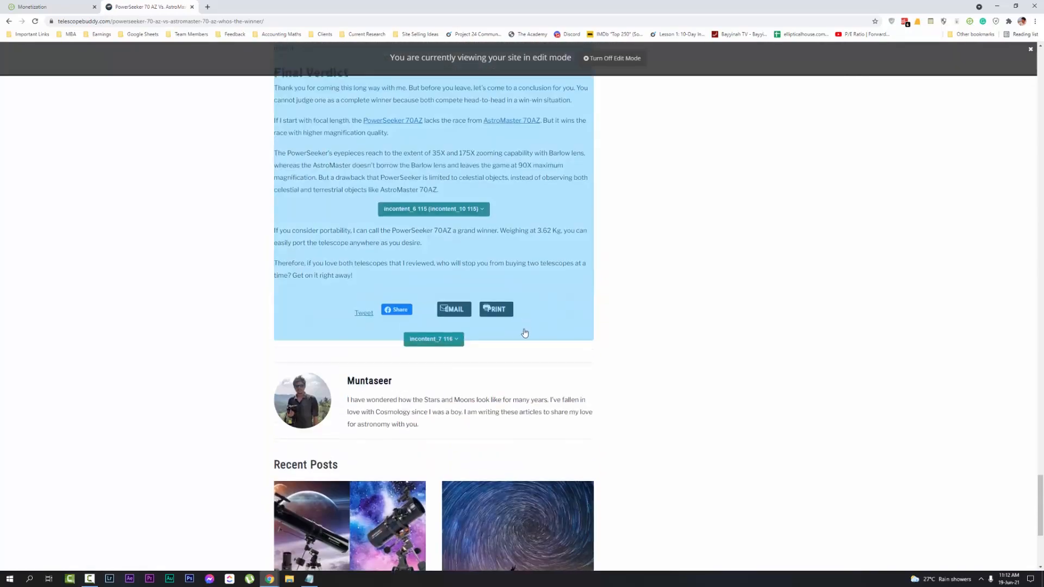
scroll(524, 332, down, 5)
scroll(596, 312, up, 8)
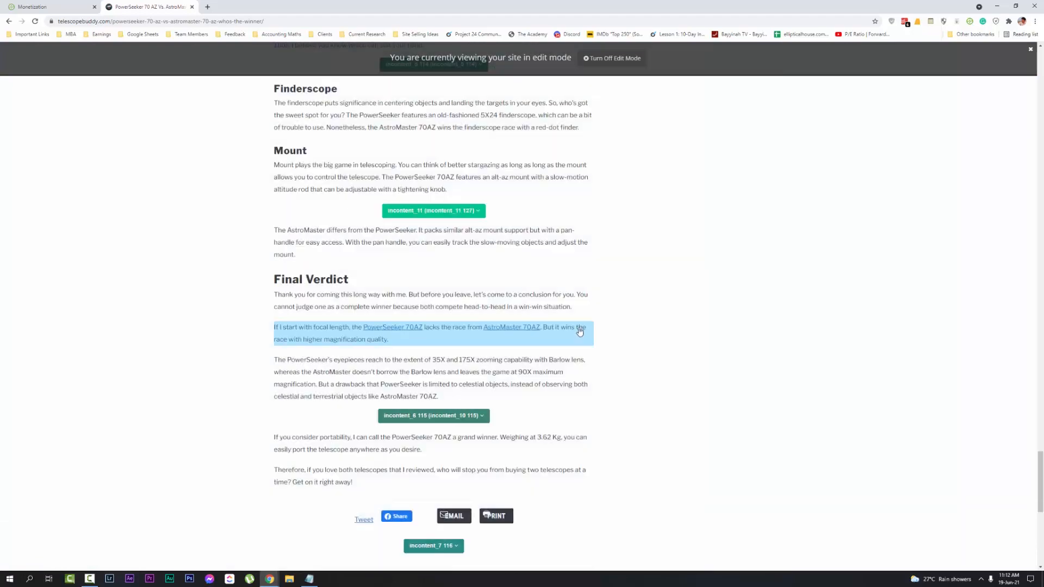
scroll(617, 349, down, 8)
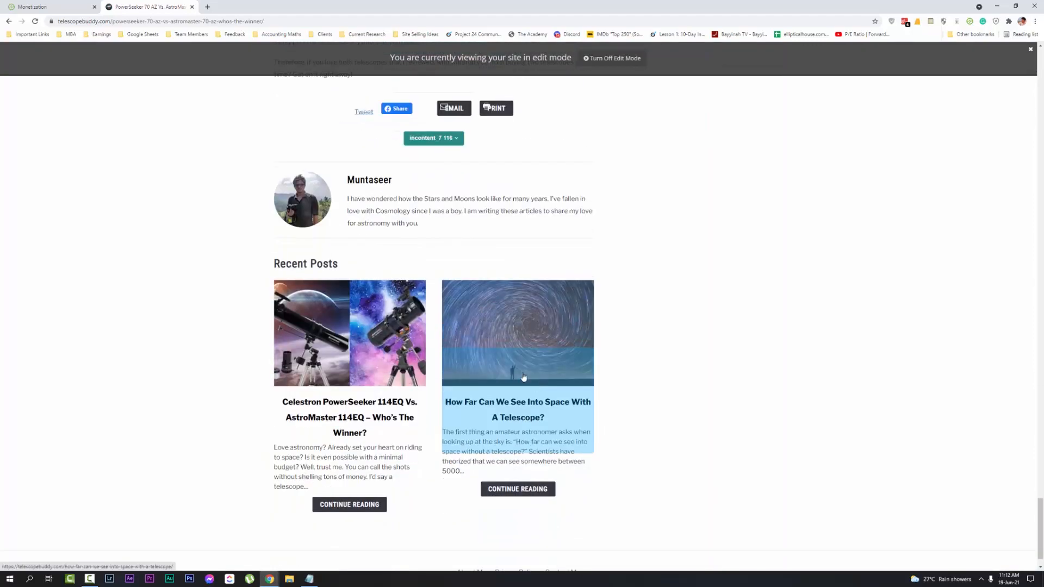
scroll(505, 329, down, 1)
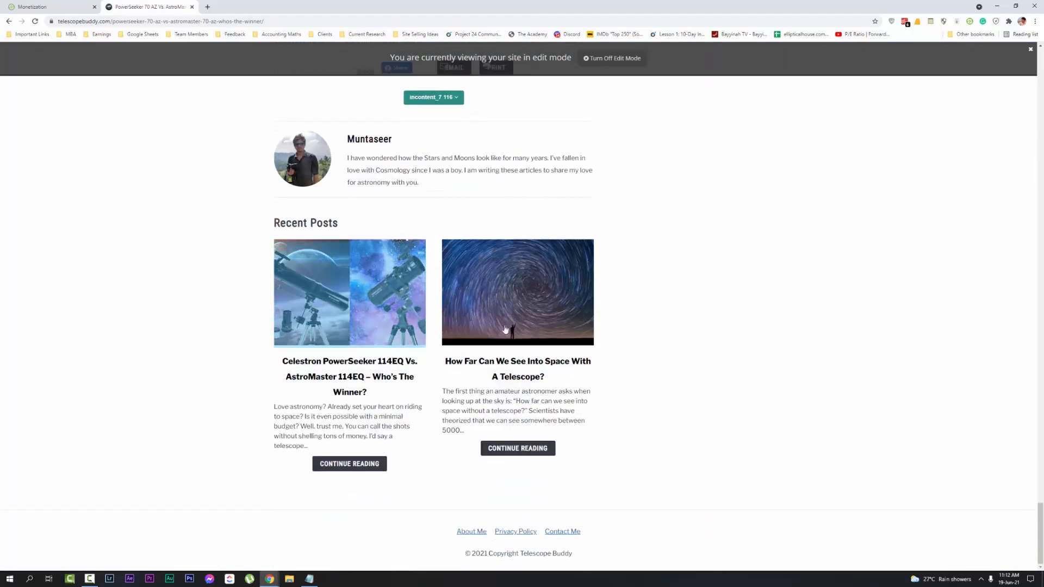
scroll(518, 324, up, 2)
scroll(598, 298, up, 2)
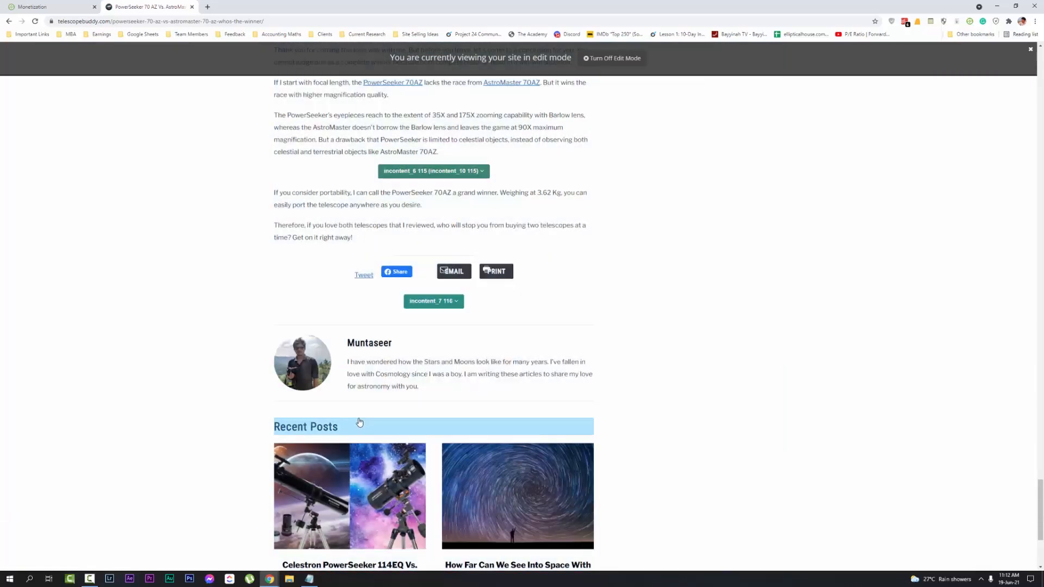
scroll(359, 421, down, 2)
scroll(454, 275, up, 6)
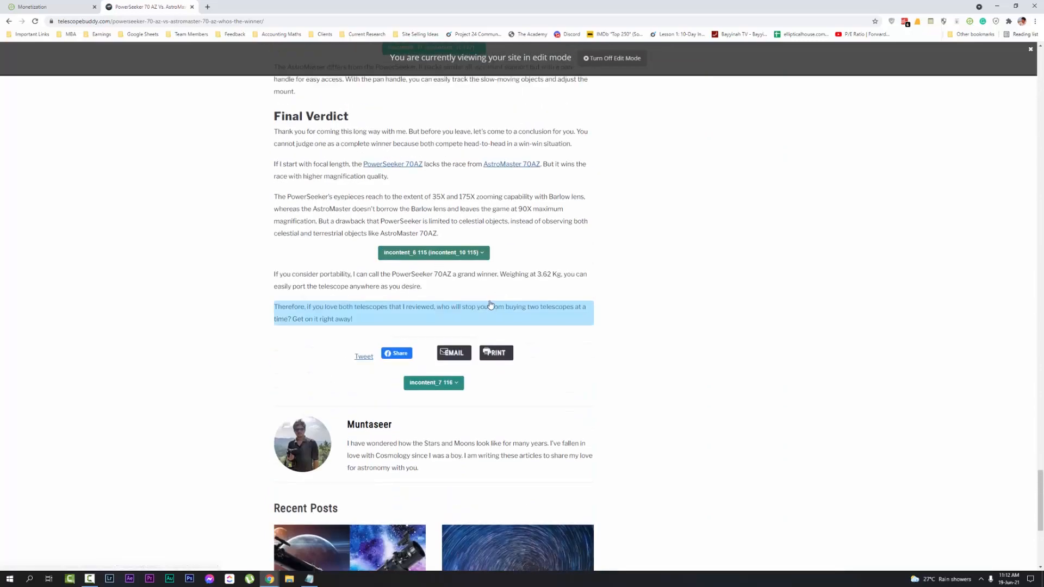
scroll(451, 274, down, 4)
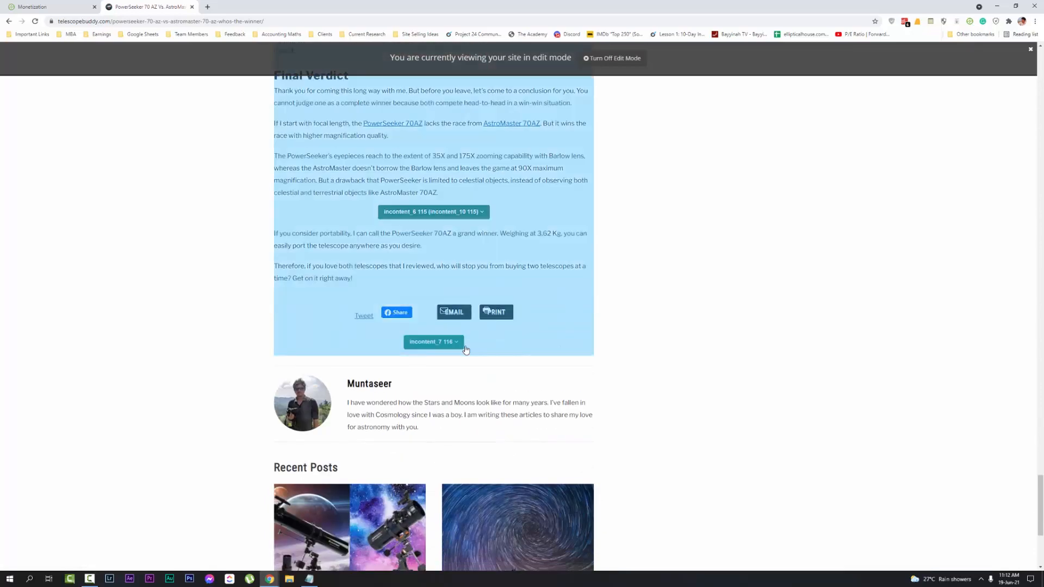
scroll(461, 434, down, 4)
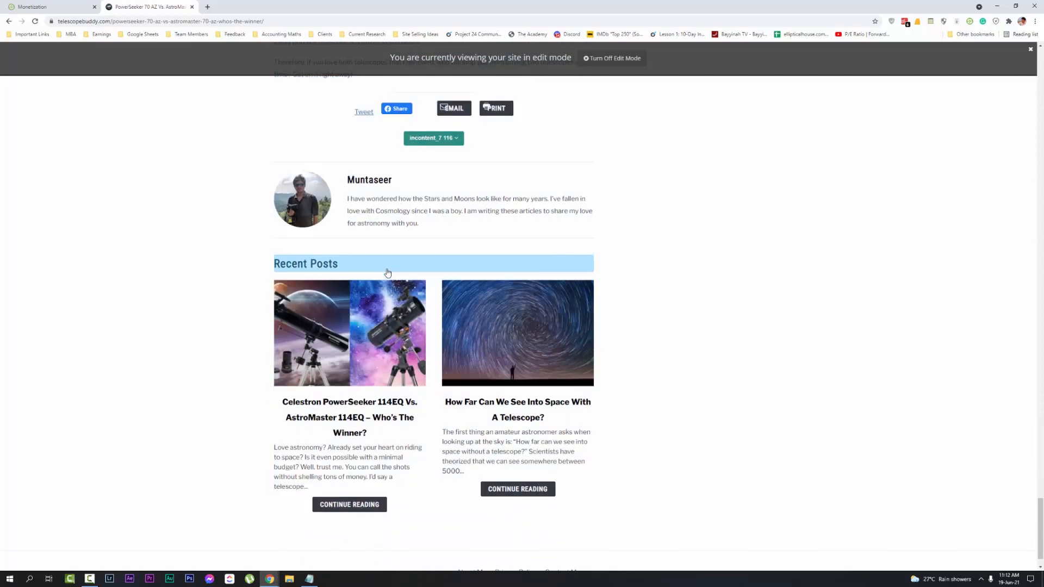
click(388, 272)
click(415, 320)
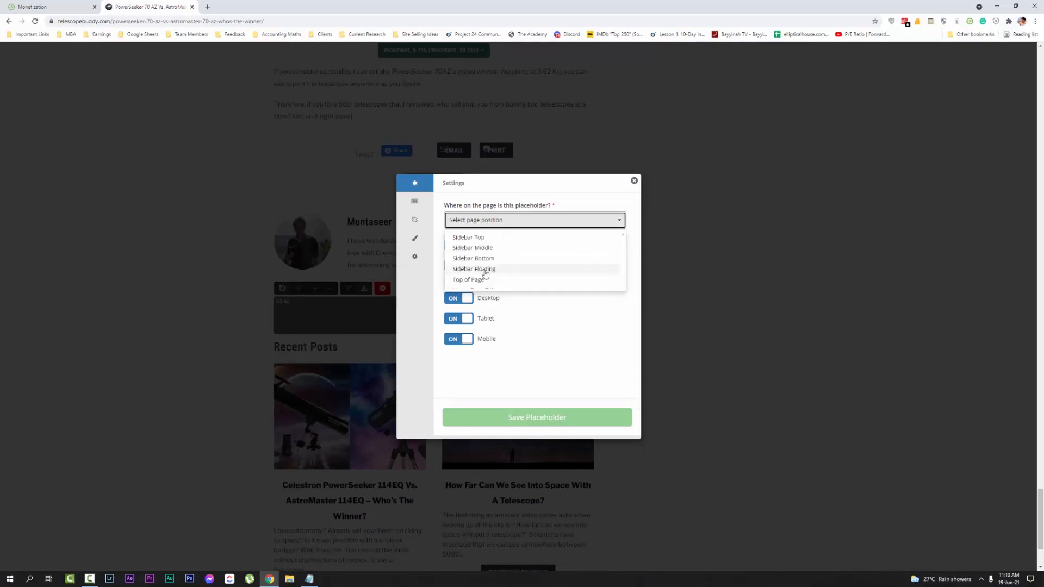
scroll(485, 272, up, 2)
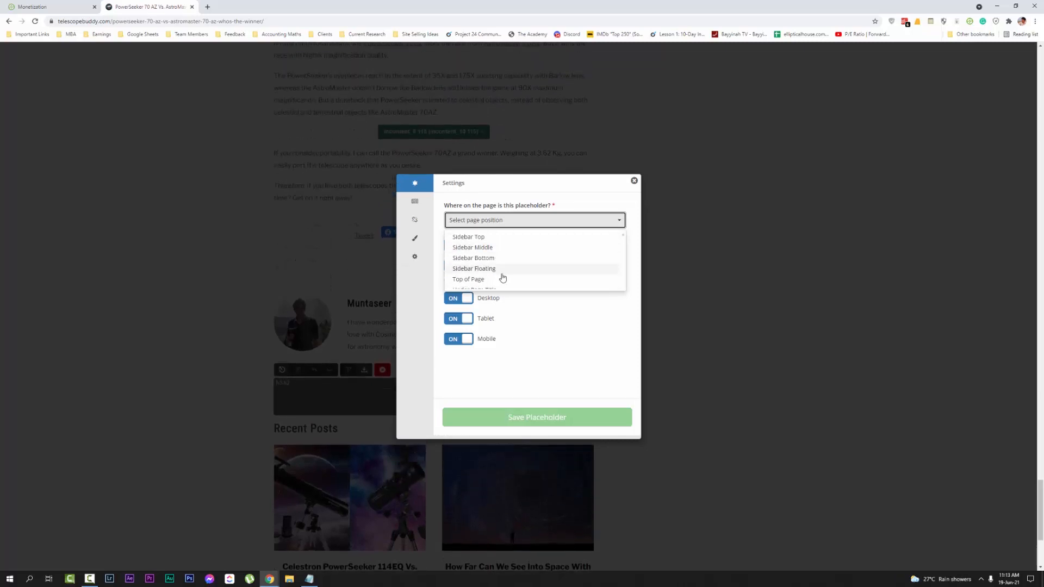
click(633, 182)
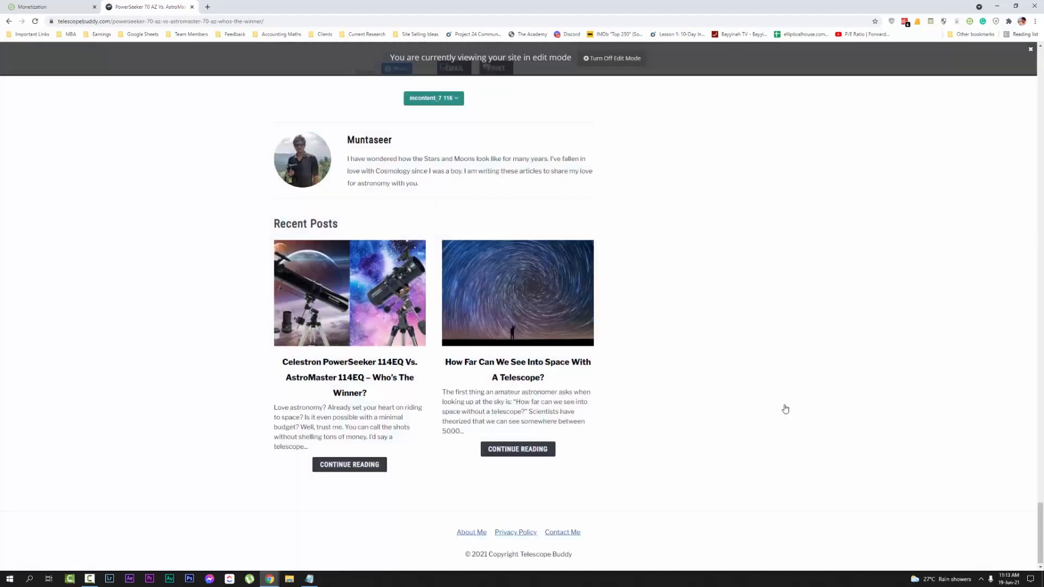
Step: Turn off the site's placeholder edit mode and look over the reloaded article
scroll(636, 342, up, 12)
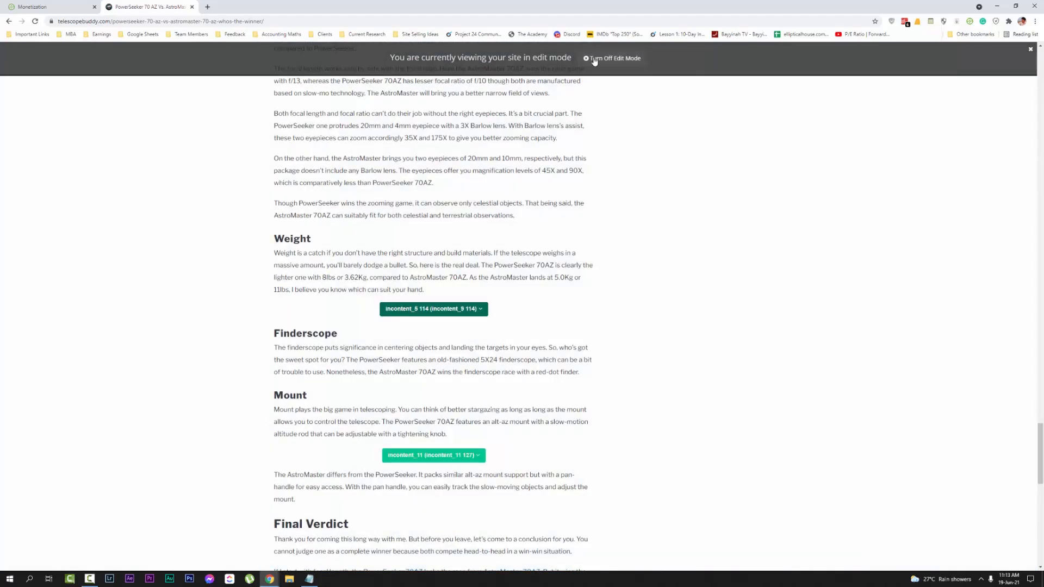
click(594, 59)
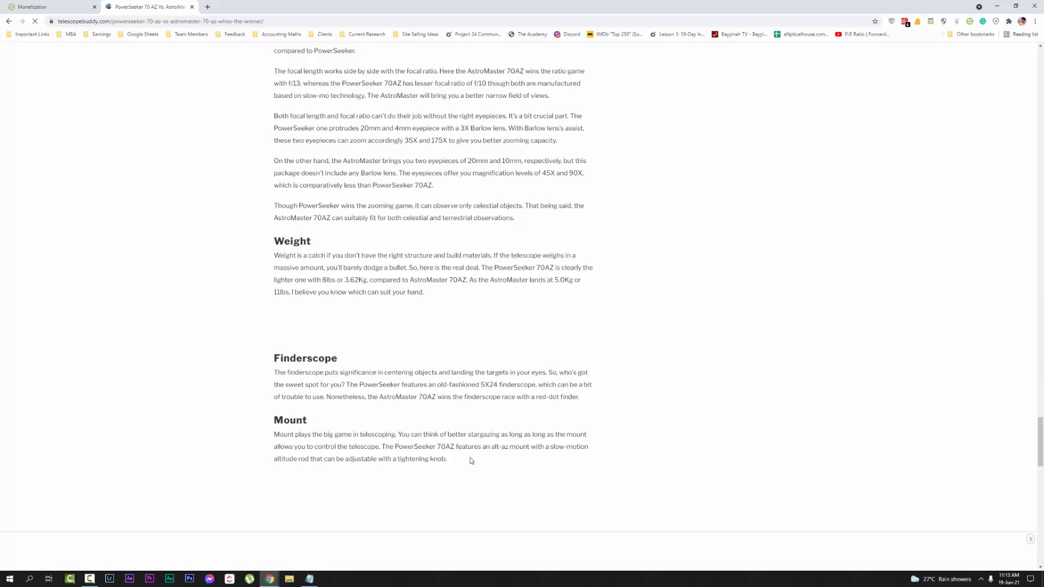
scroll(516, 326, up, 6)
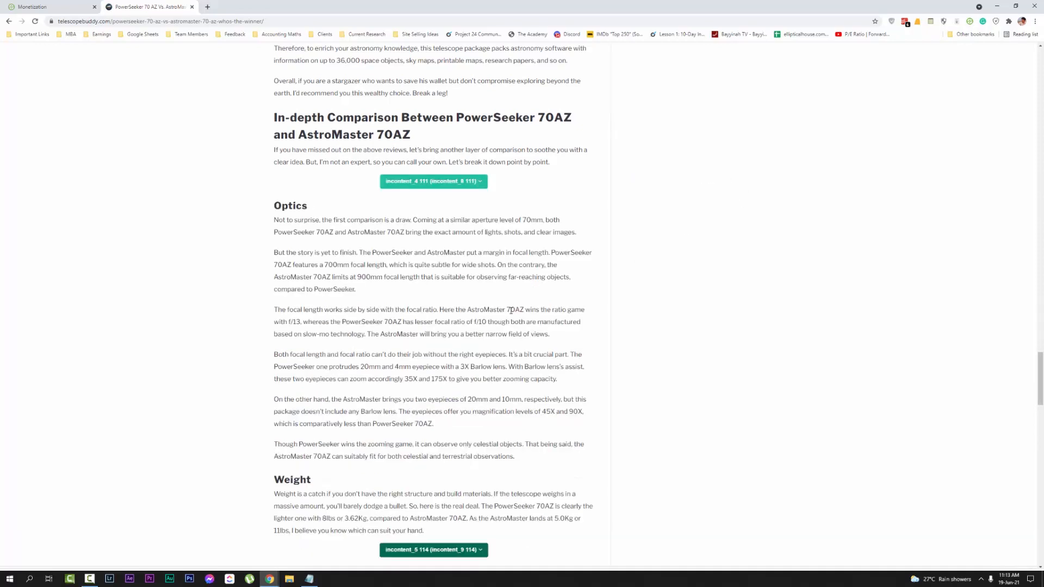
scroll(558, 282, up, 4)
scroll(558, 282, up, 1)
scroll(950, 230, up, 1)
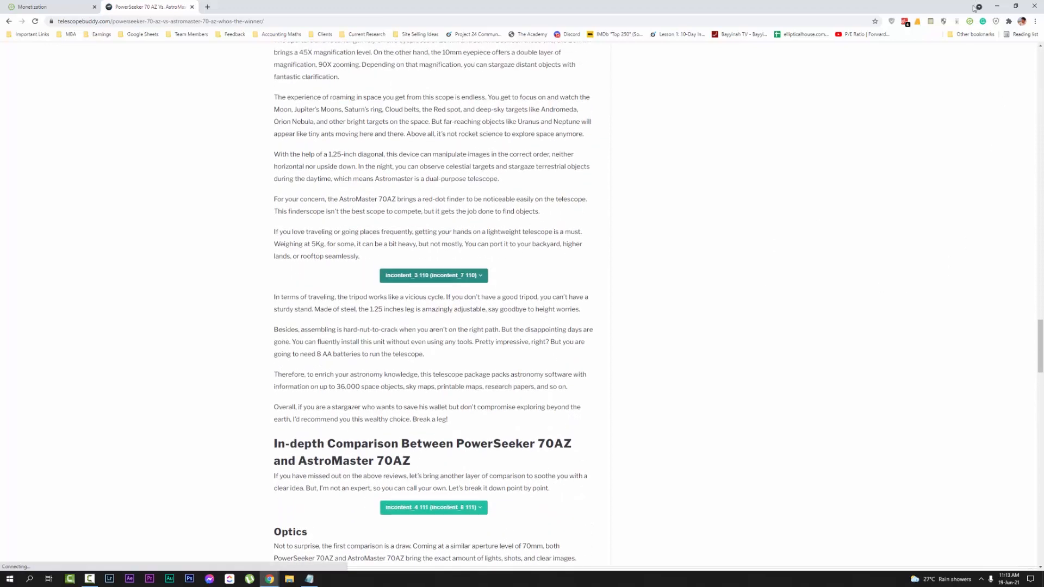
Step: Deactivate the Ezoic extension's placeholder view and examine the live ads throughout the article down to the footer
click(969, 22)
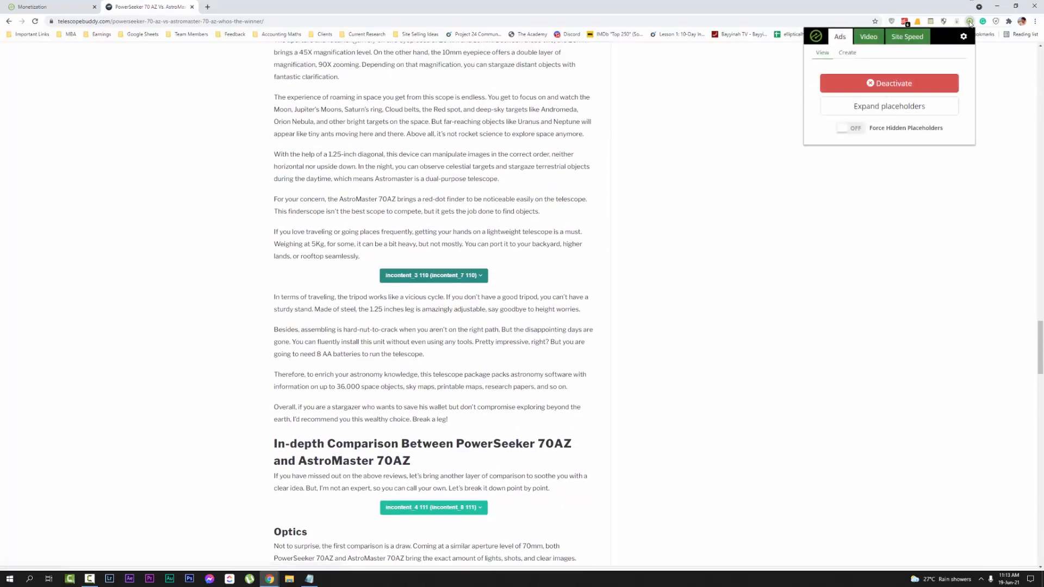
click(863, 87)
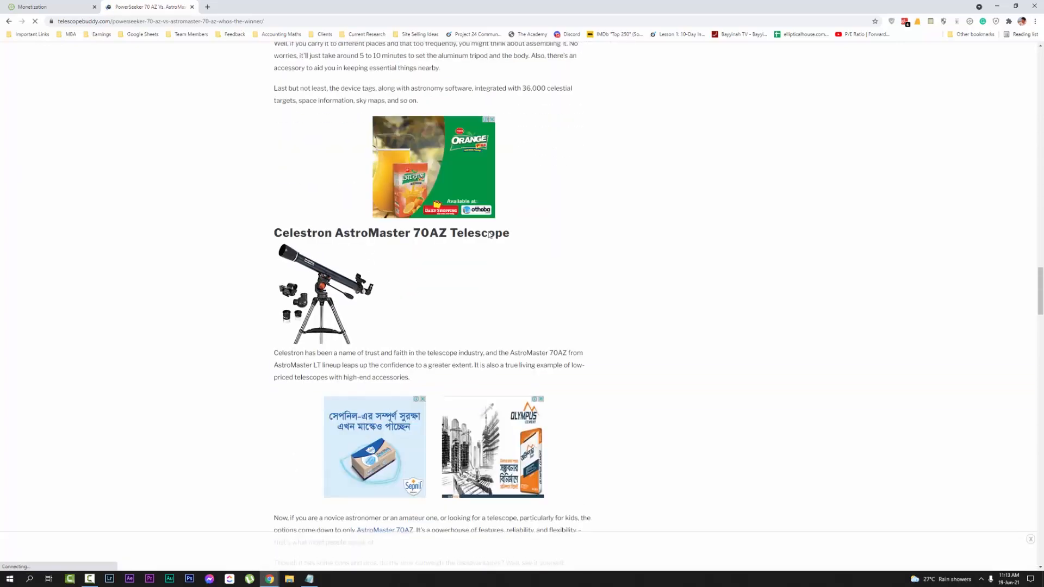
scroll(487, 242, down, 20)
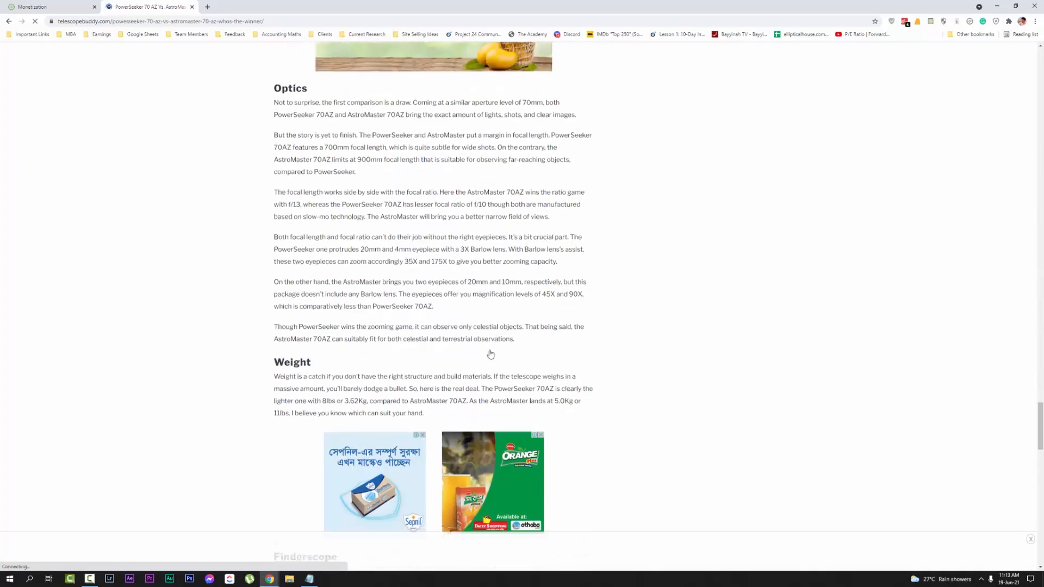
scroll(473, 363, down, 12)
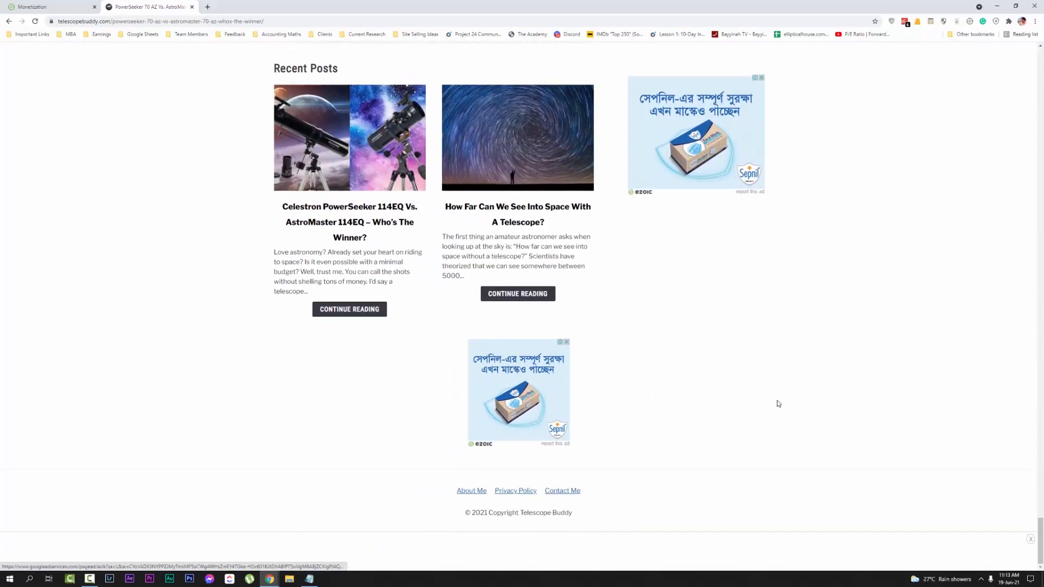
scroll(709, 366, up, 7)
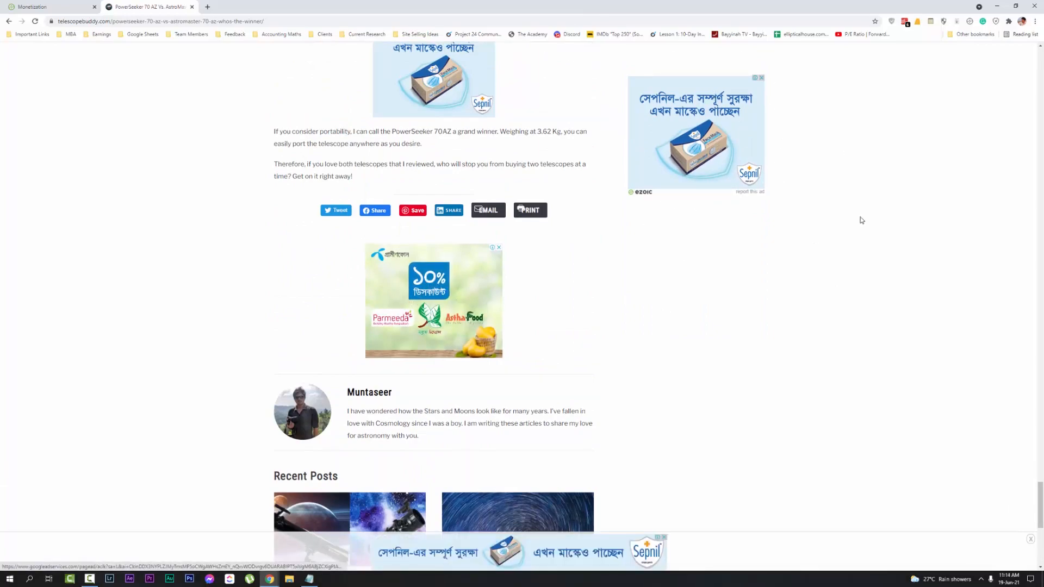
scroll(684, 223, up, 15)
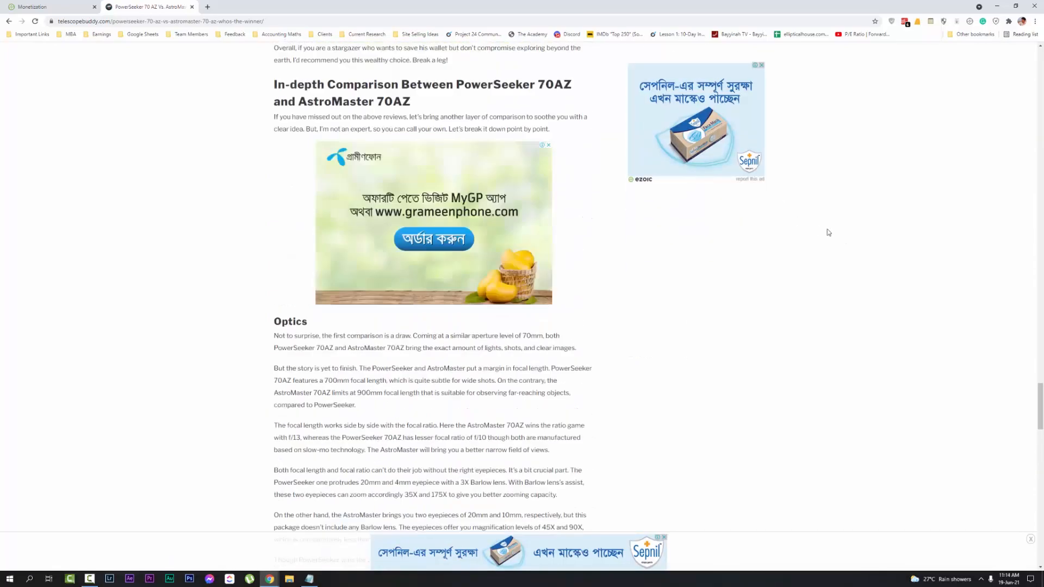
scroll(842, 228, up, 15)
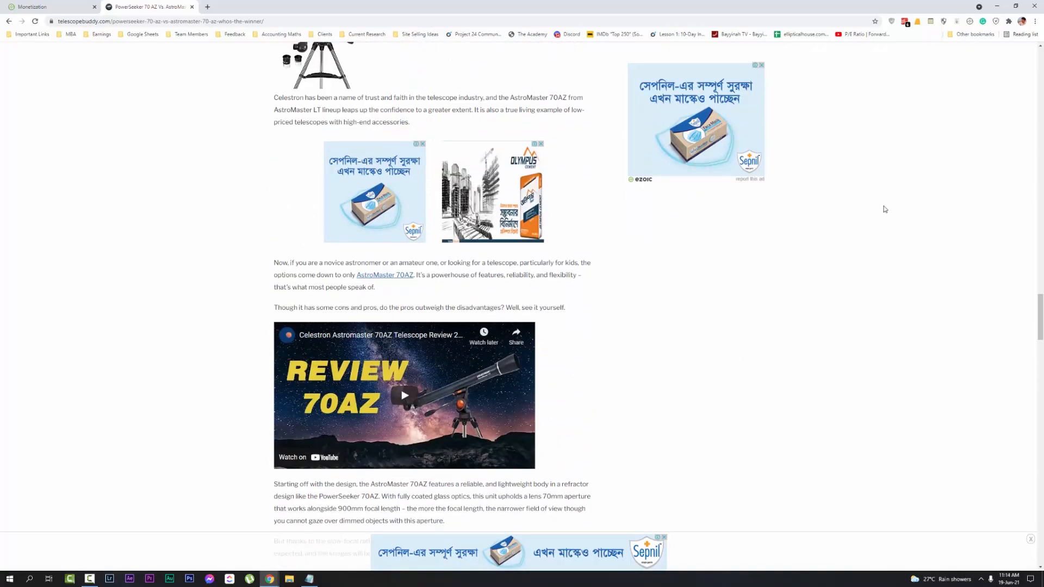
scroll(820, 193, up, 4)
scroll(794, 199, down, 15)
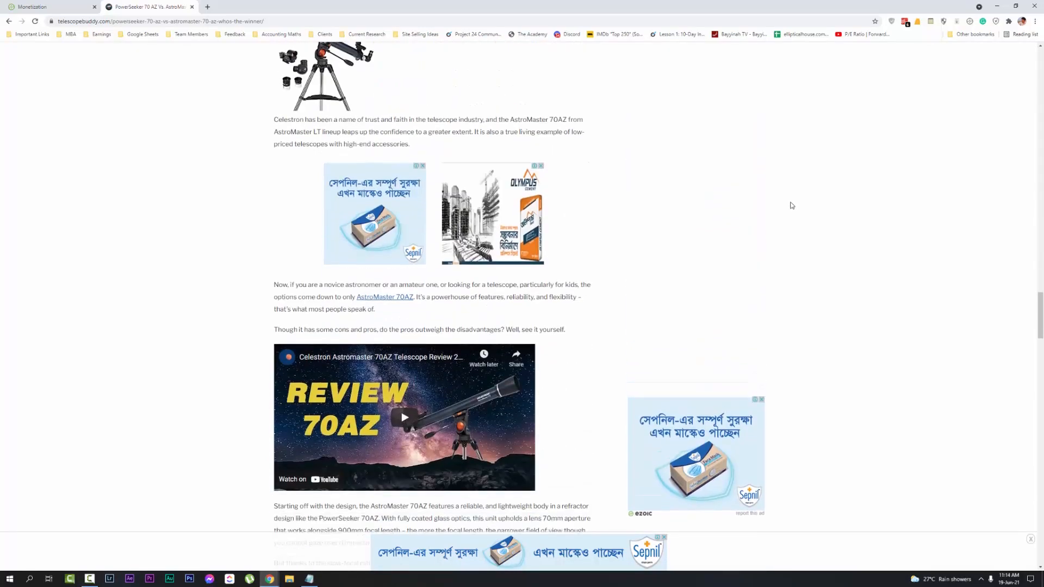
scroll(847, 299, up, 3)
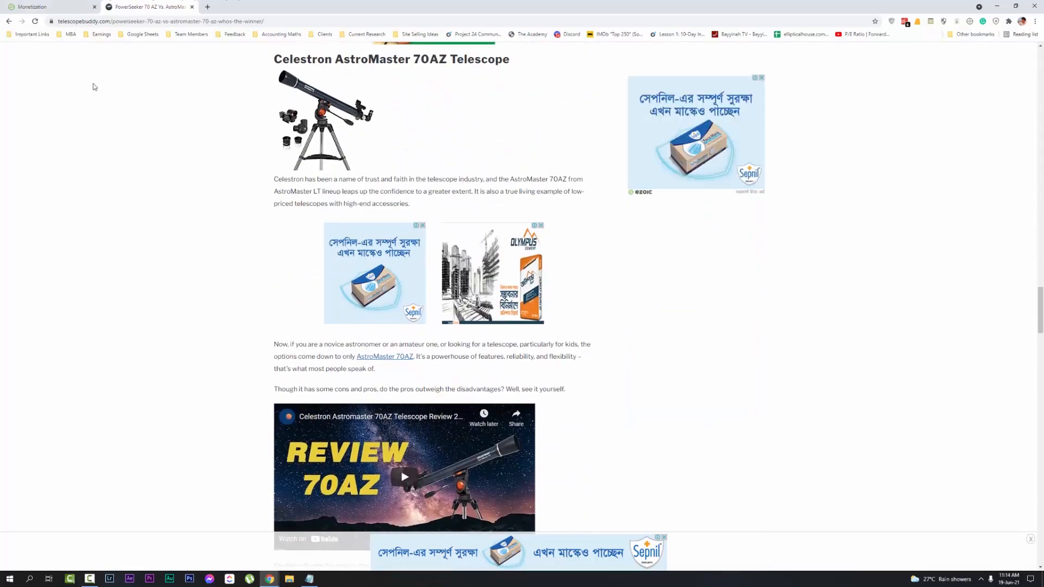
Step: Highlight the Ezoic Caching and Ezoic SSA items in the Notepad checklist, and open the Speed section of the Ezoic dashboard
click(312, 577)
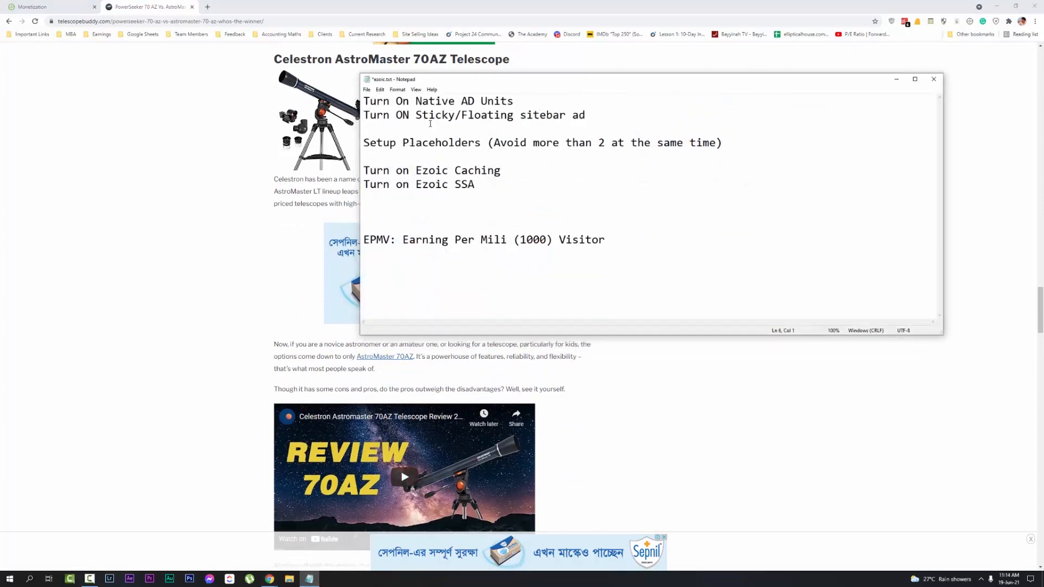
drag(475, 184, 363, 170)
click(69, 3)
drag(1040, 155, 1042, 52)
click(438, 101)
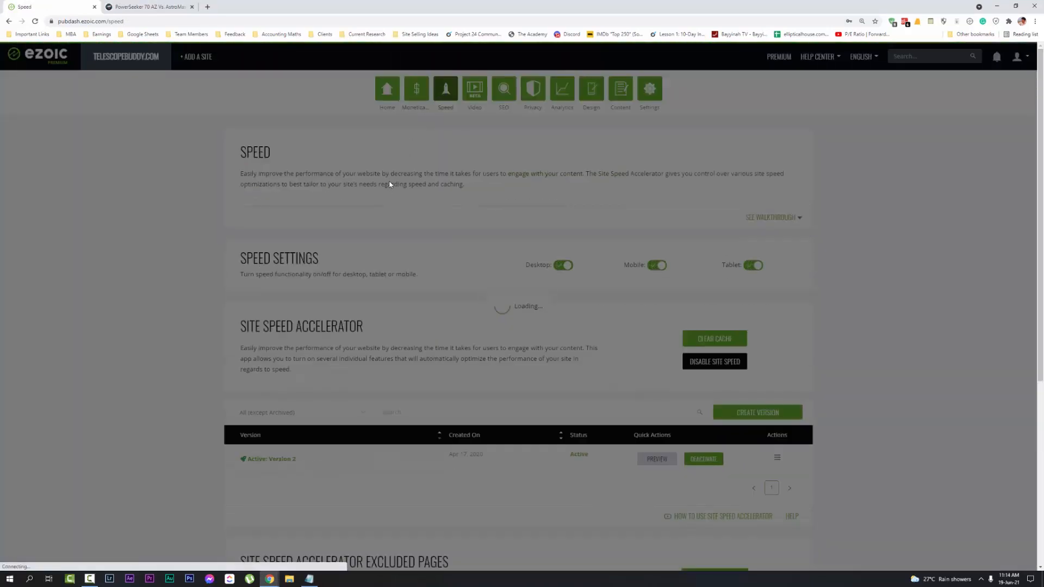
Step: Examine the Speed Settings, Site Speed Accelerator and Ezoic Cloud Caching sections, and return to the Notepad checklist
scroll(361, 202, down, 5)
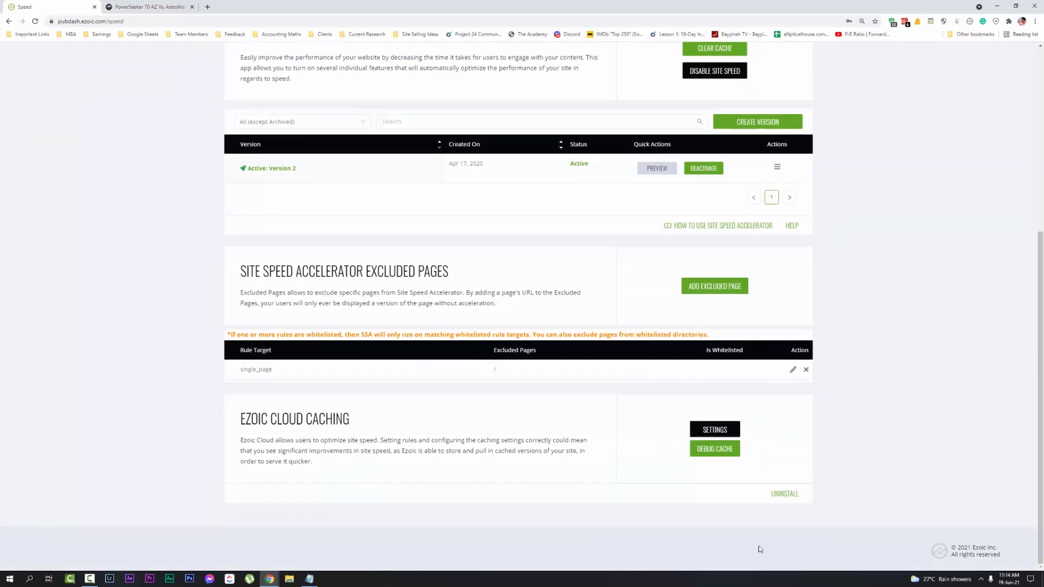
scroll(668, 417, up, 4)
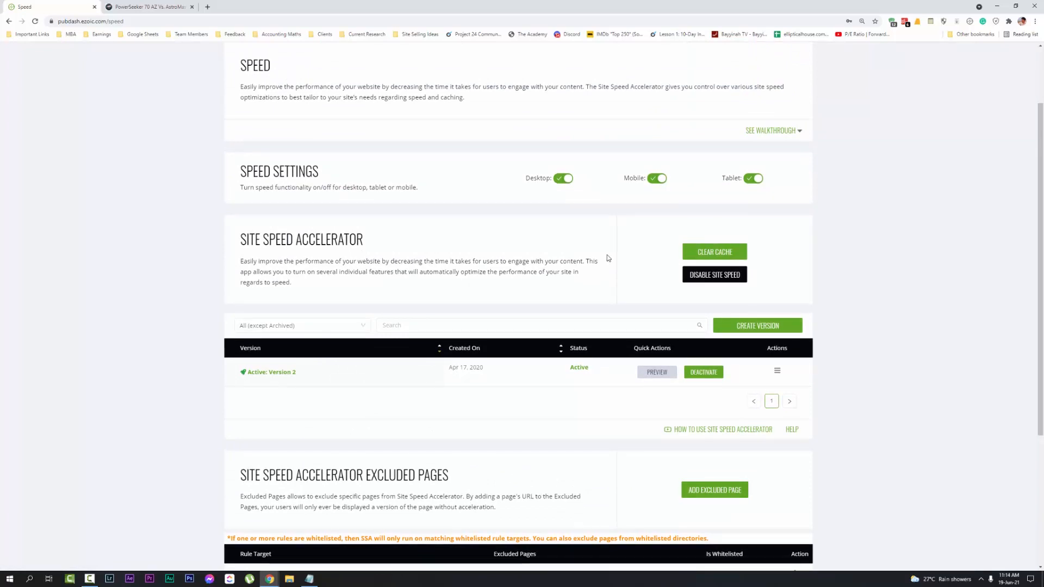
scroll(611, 250, up, 2)
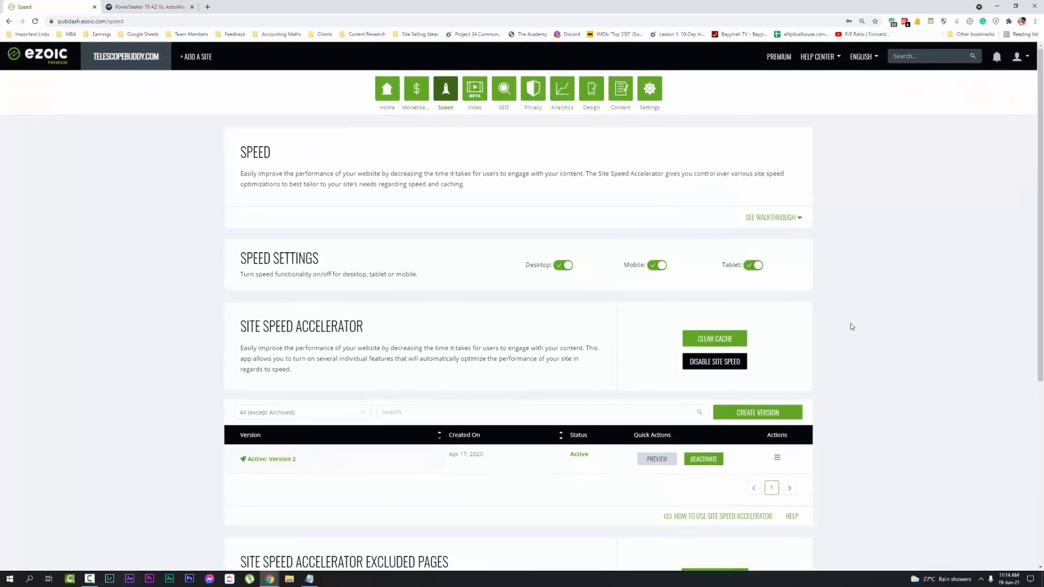
scroll(693, 294, down, 5)
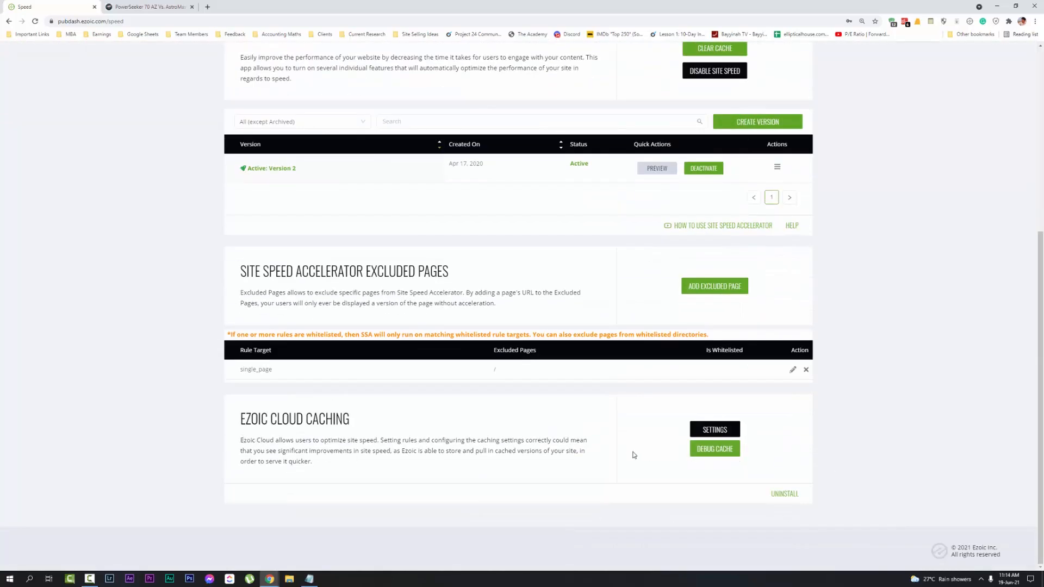
click(309, 579)
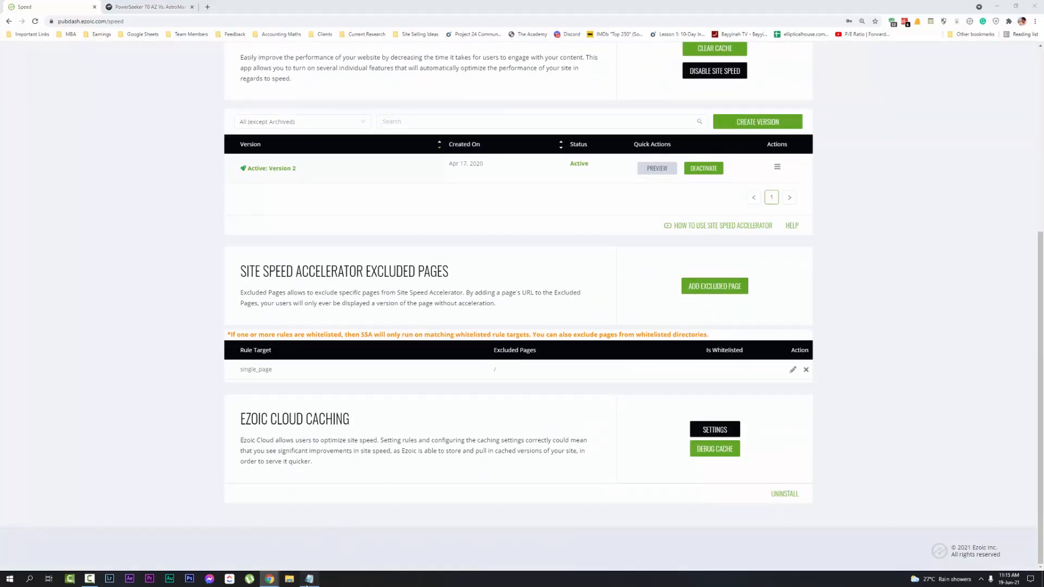